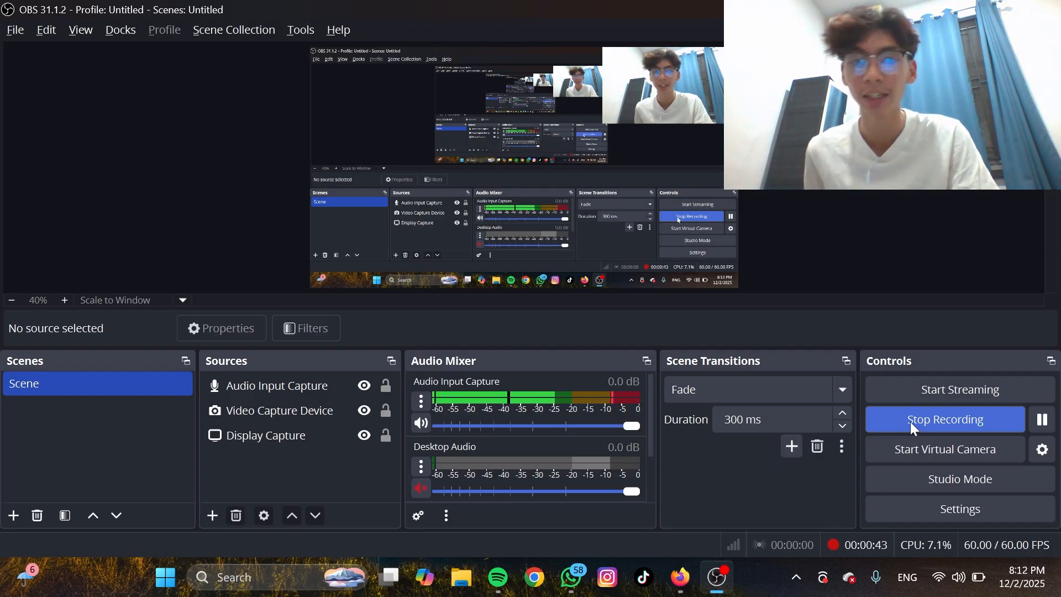
Launch WinBox (winbox64.exe) from a Start menu search for 'winbox'
key(super)
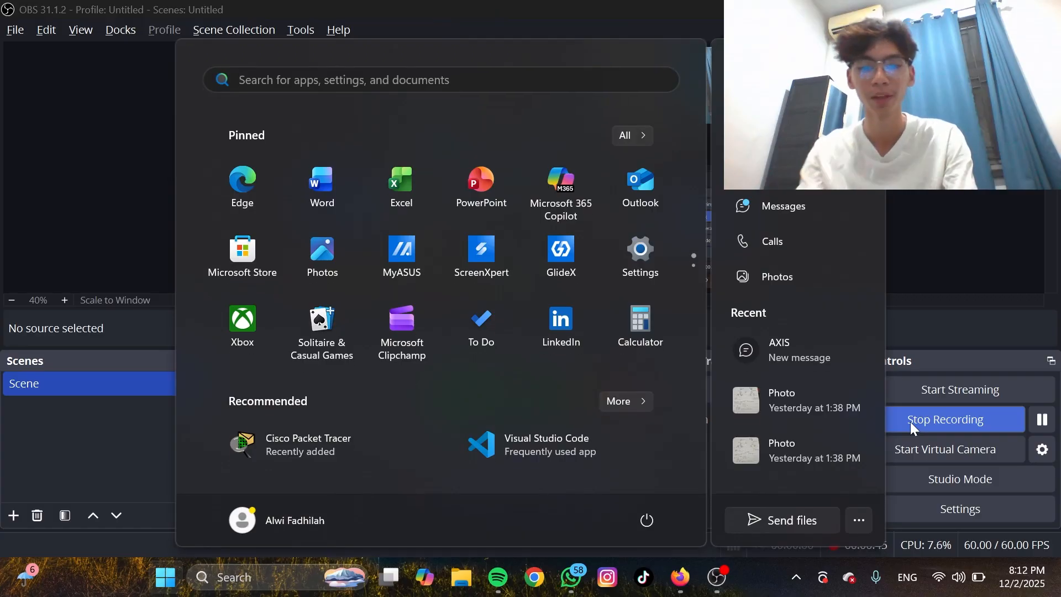
text(winbox64.exe)
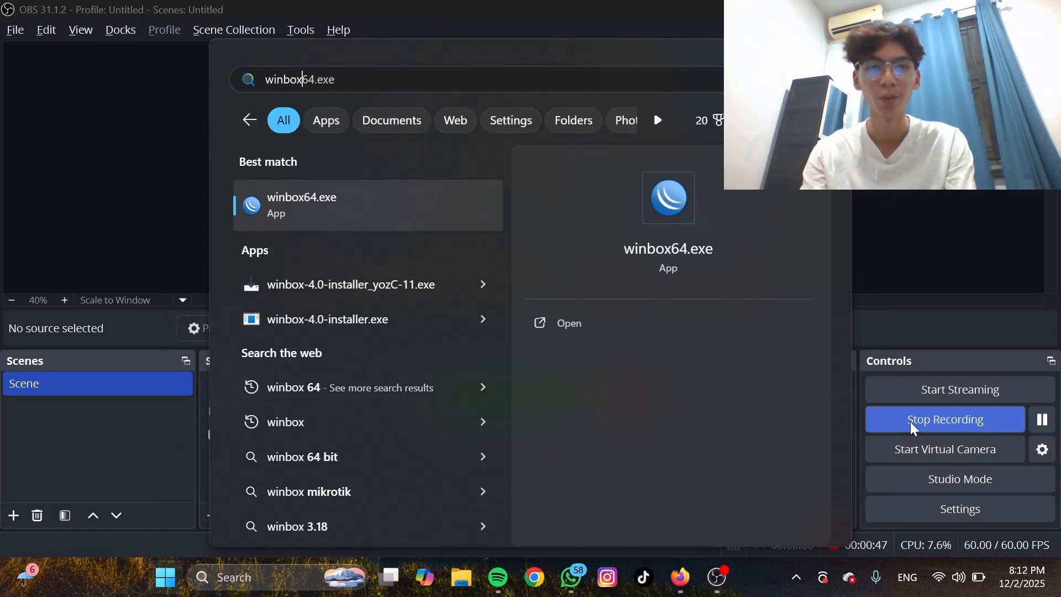
key(Return)
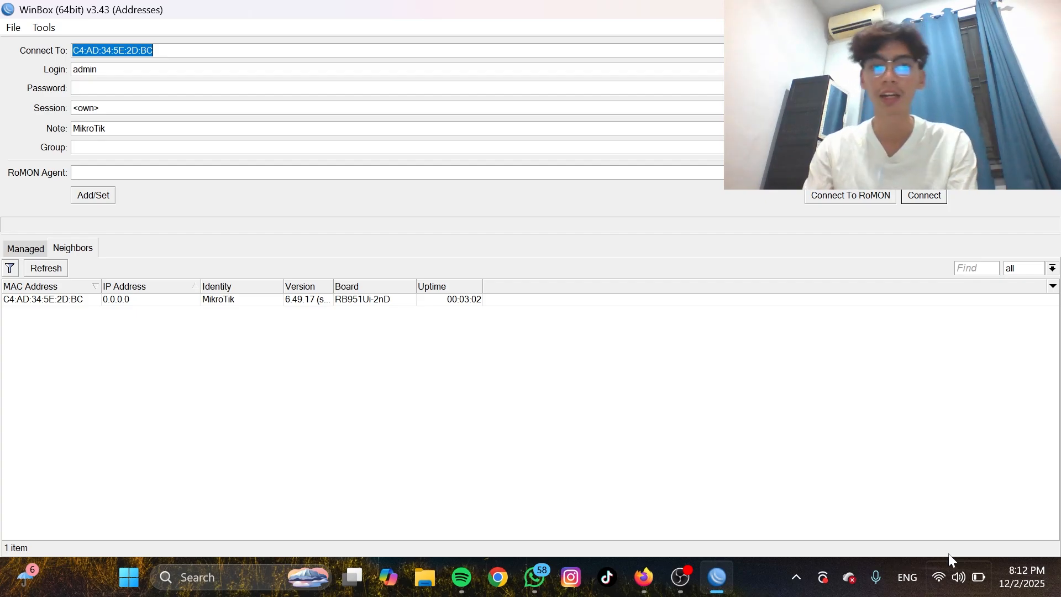
Connect to the MikroTik router C4:AD:34:5E:2D:BC listed under Neighbors
mouse_move(535, 576)
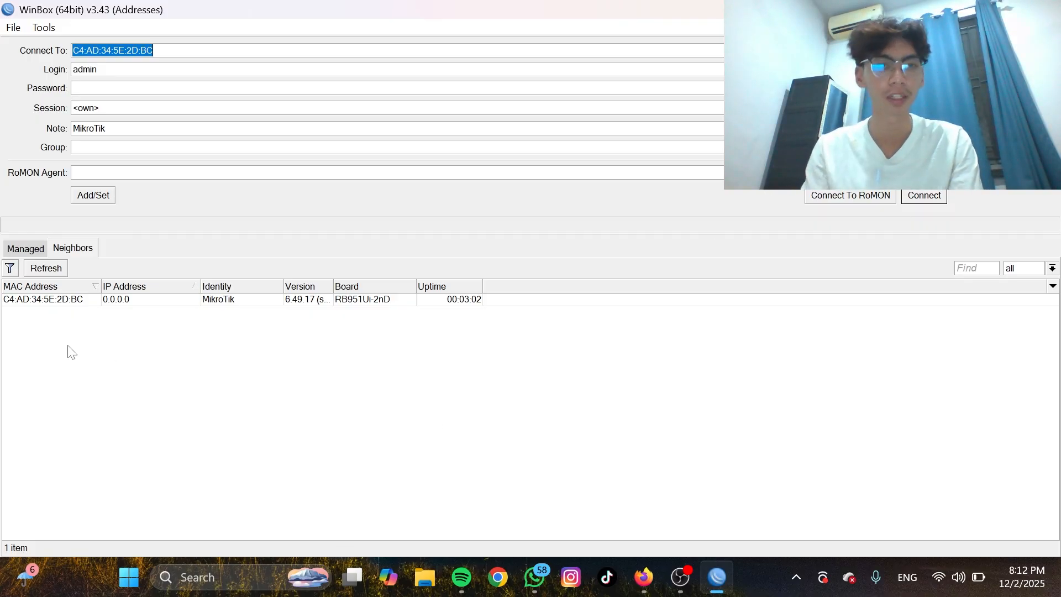
click(61, 299)
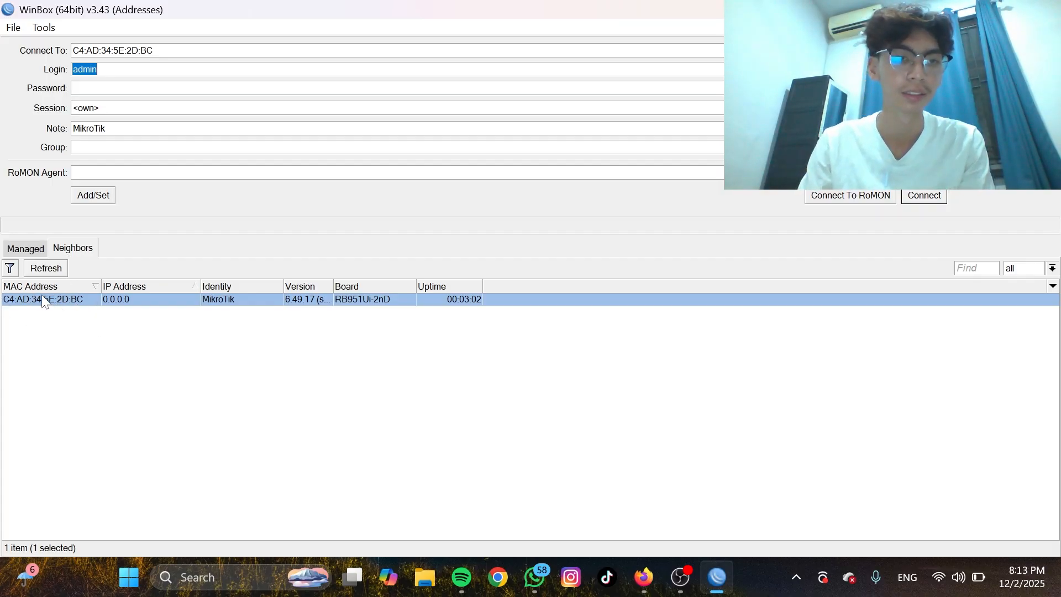
click(920, 196)
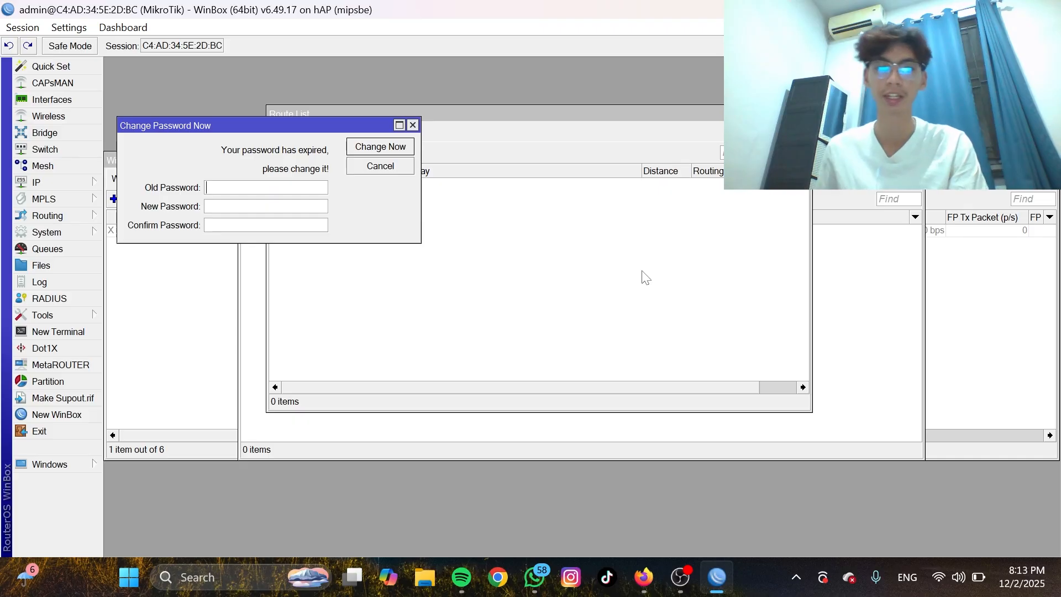
Cancel the Change Password Now prompt, keeping the existing password
click(402, 167)
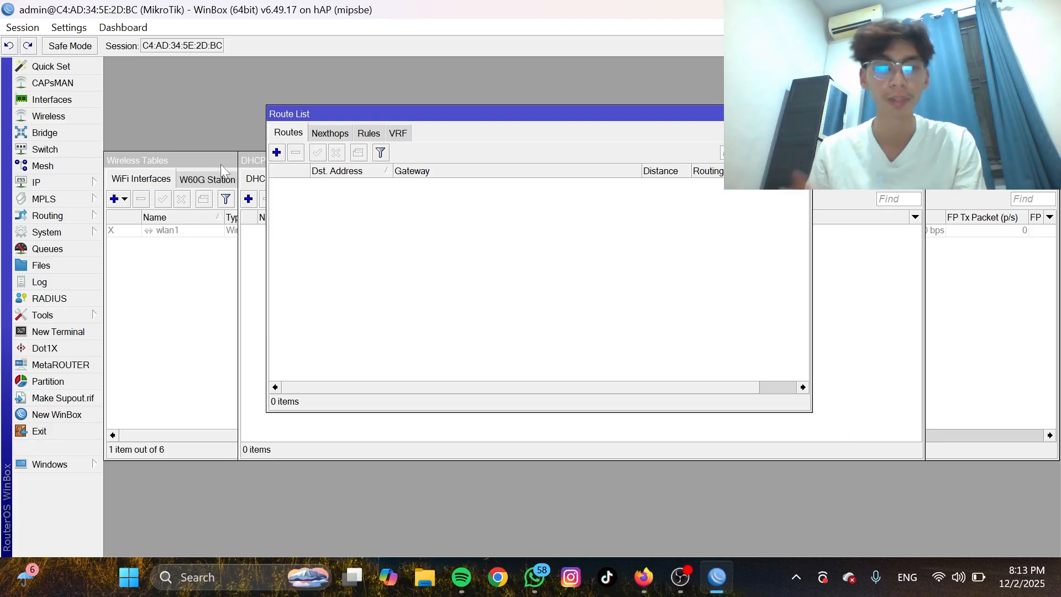
Set the router's System Identity to putr4hh
click(84, 232)
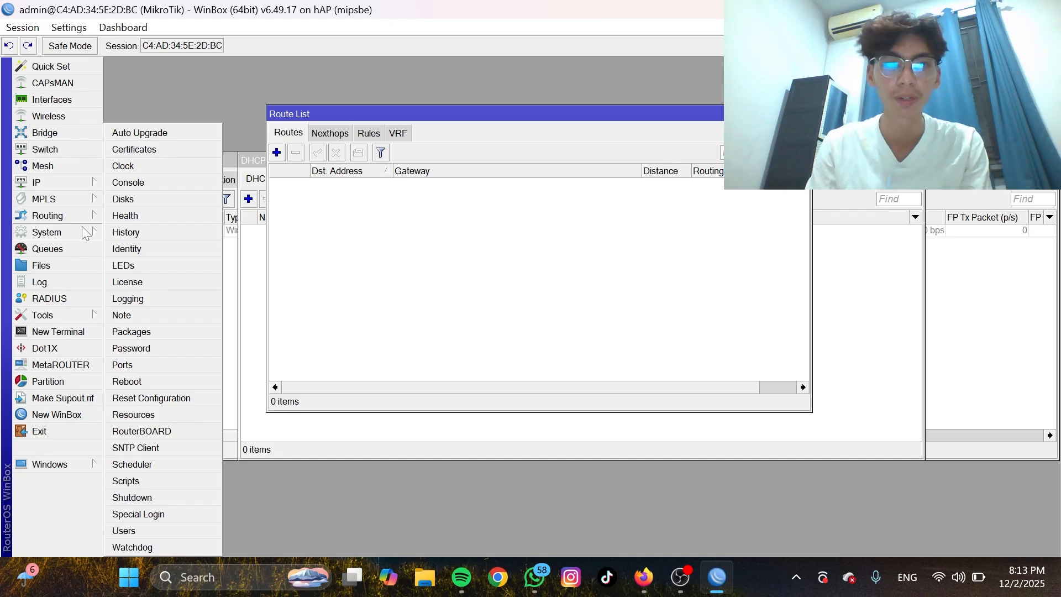
click(169, 252)
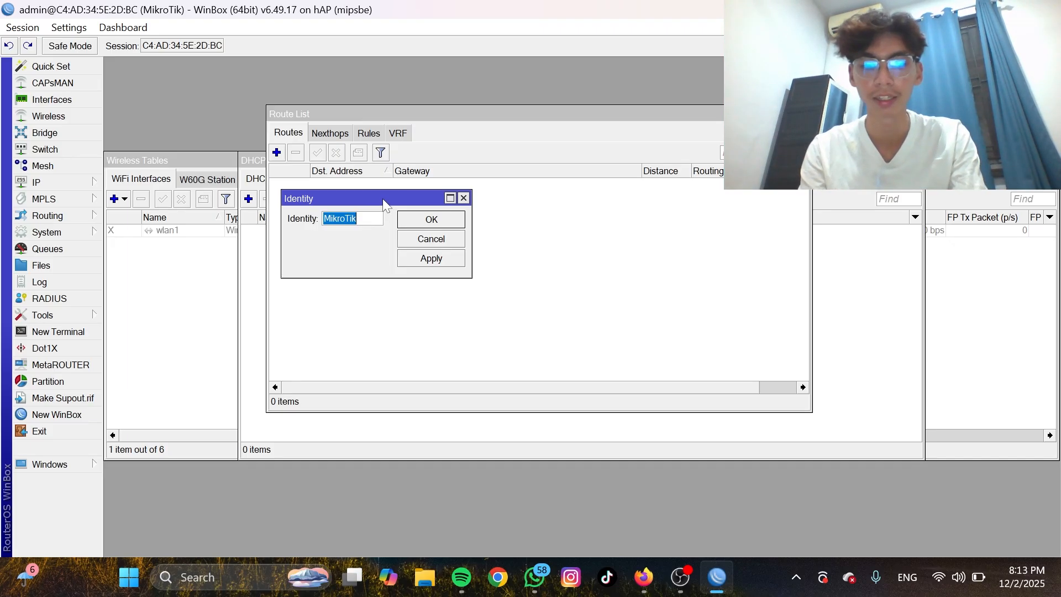
text(putr4hh)
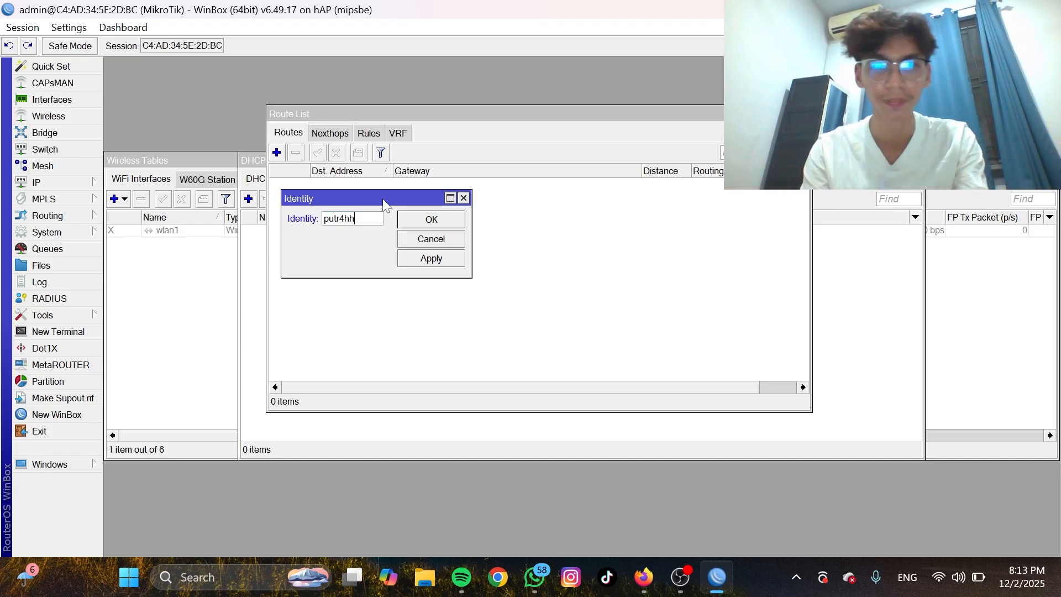
click(423, 221)
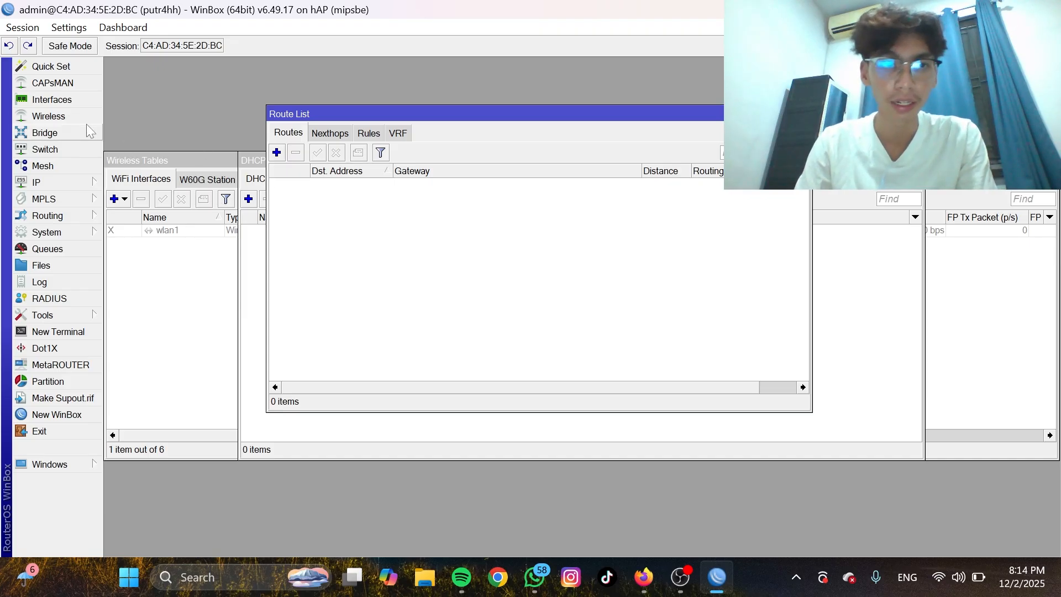
Enable the wlan1 wireless interface and bring up its network Scanner
click(61, 117)
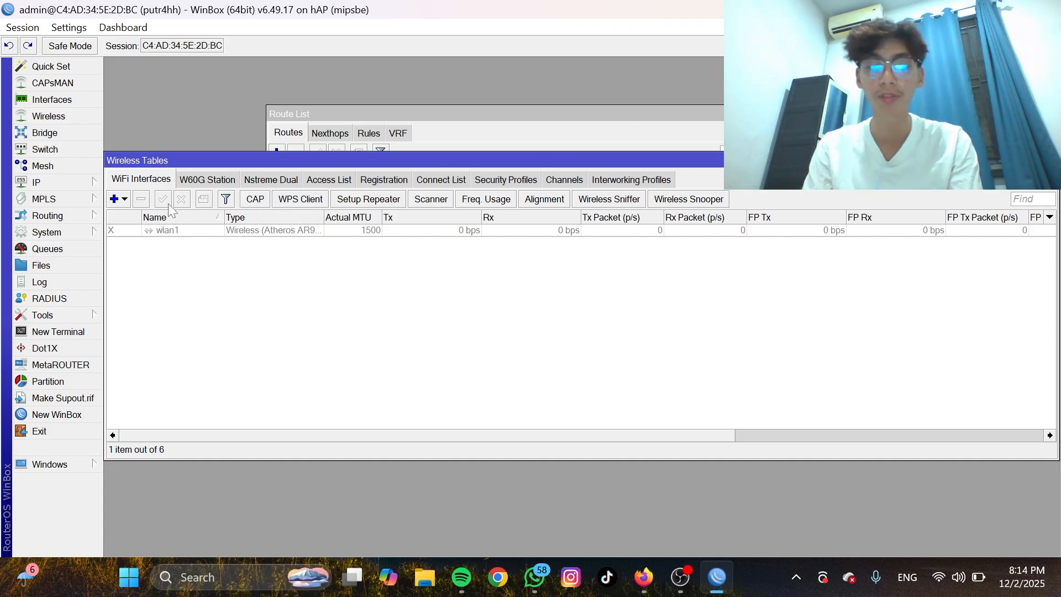
click(159, 231)
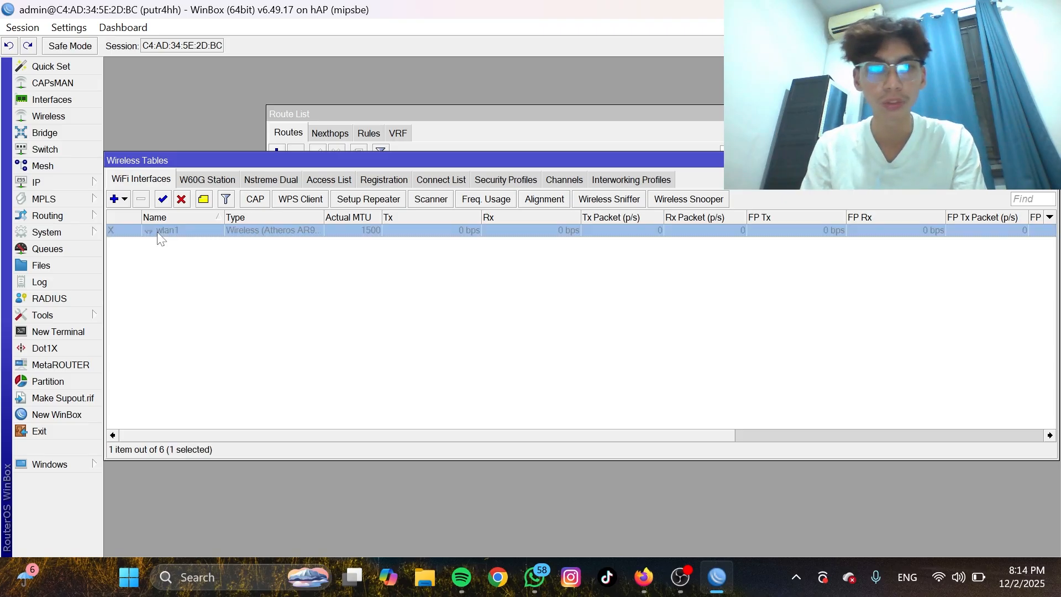
click(160, 203)
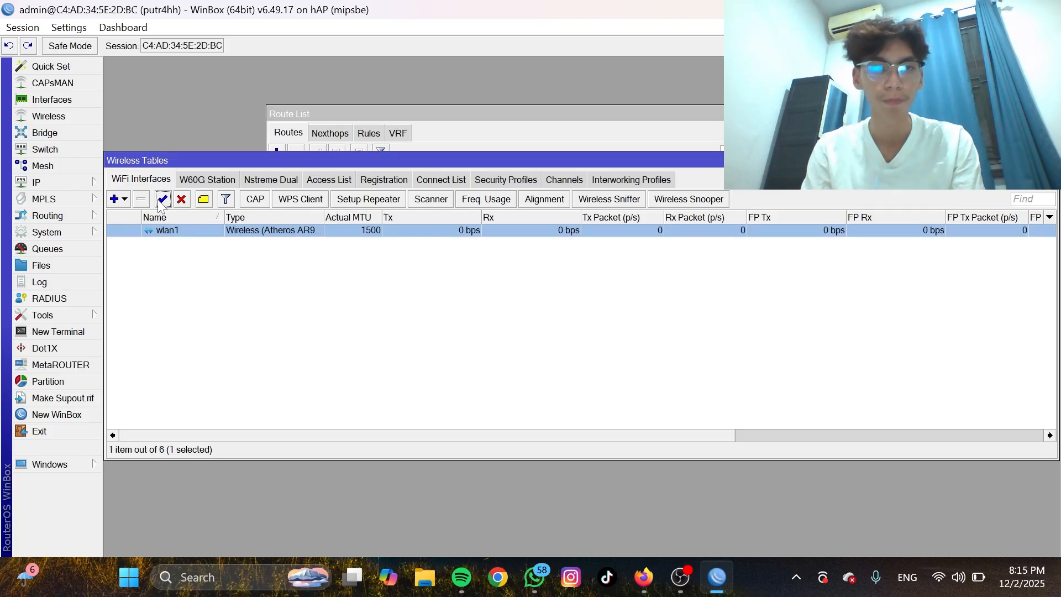
click(271, 257)
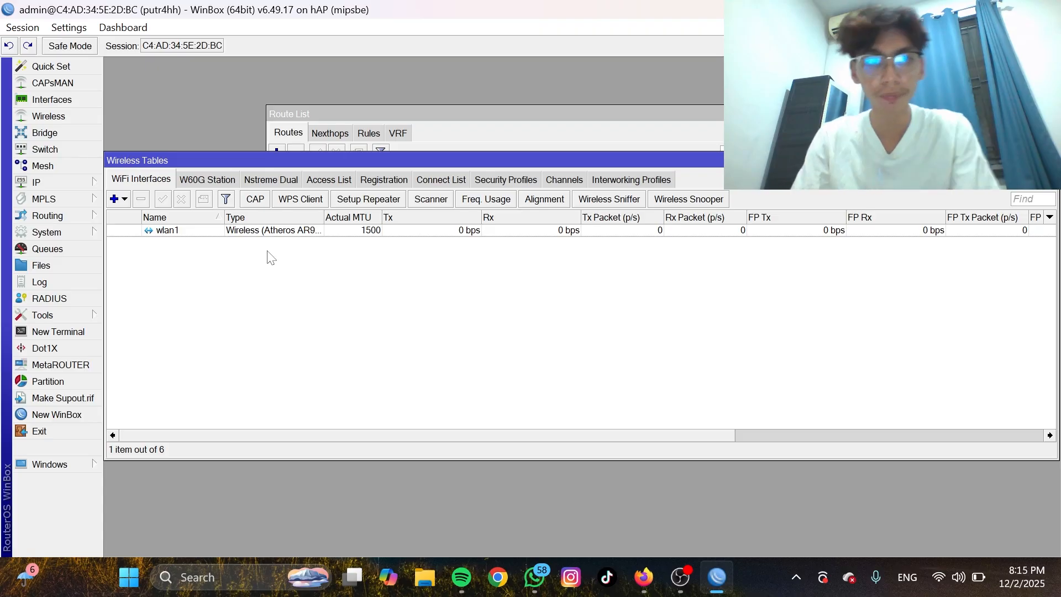
click(429, 200)
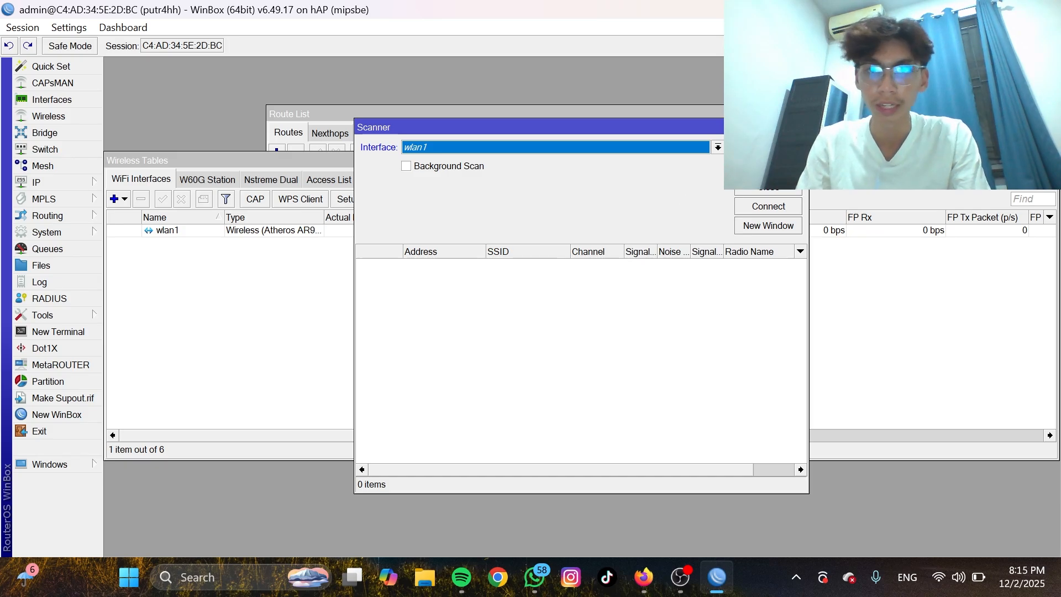
Scan nearby networks on wlan1 and connect to TehGiss
click(411, 148)
click(414, 161)
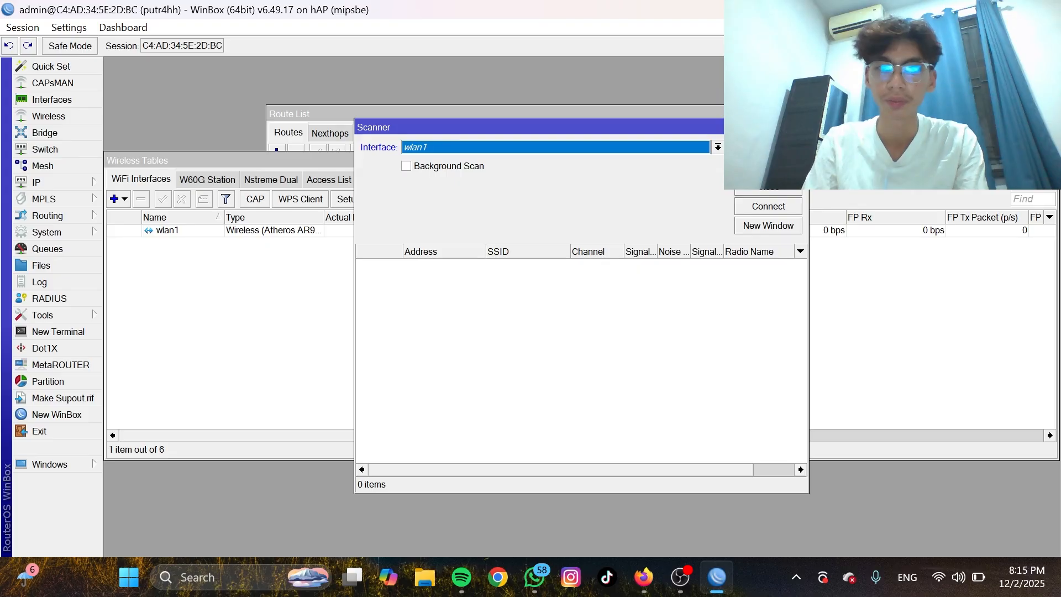
click(768, 148)
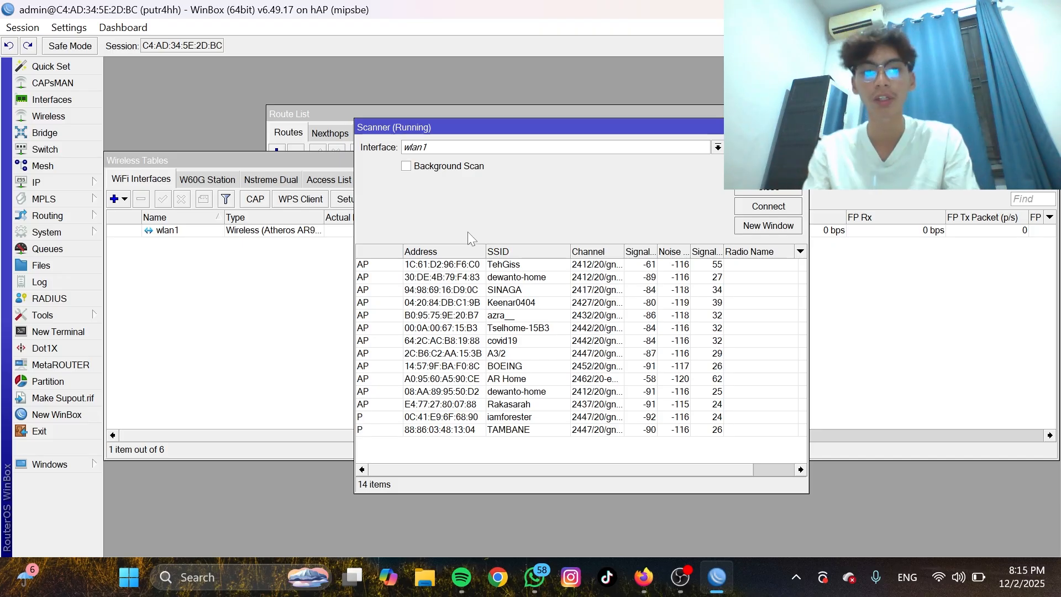
click(500, 265)
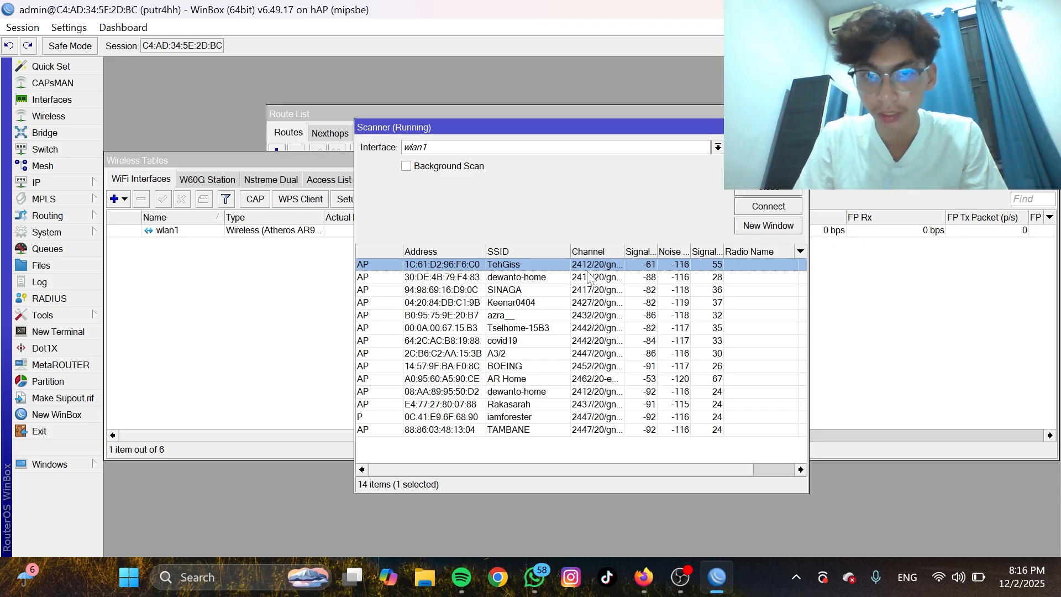
click(784, 210)
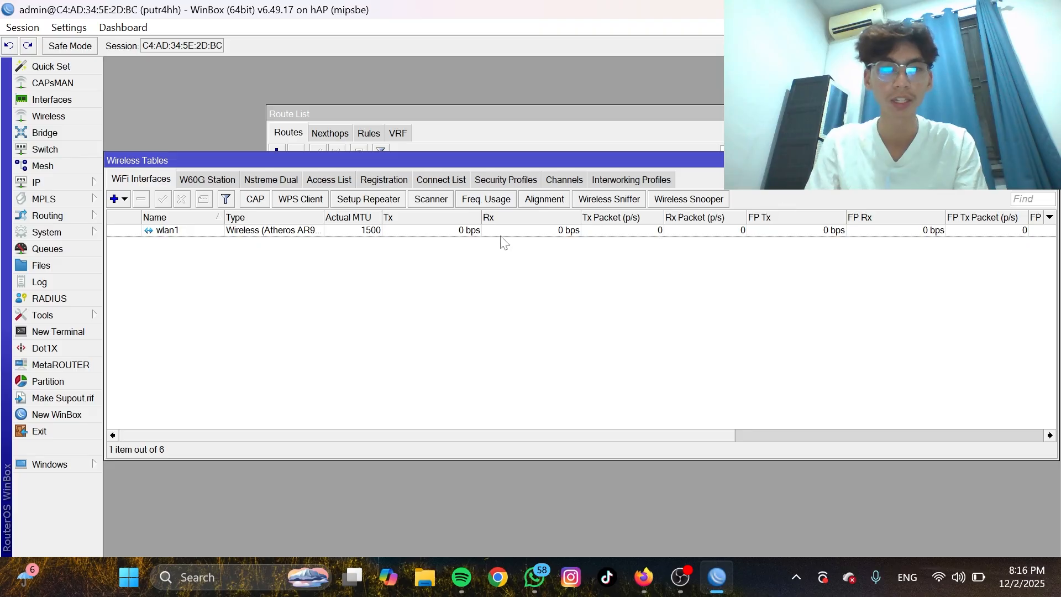
In the wlan1 settings, set Radio Name to putr4hh and Scan List to 2412
click(164, 233)
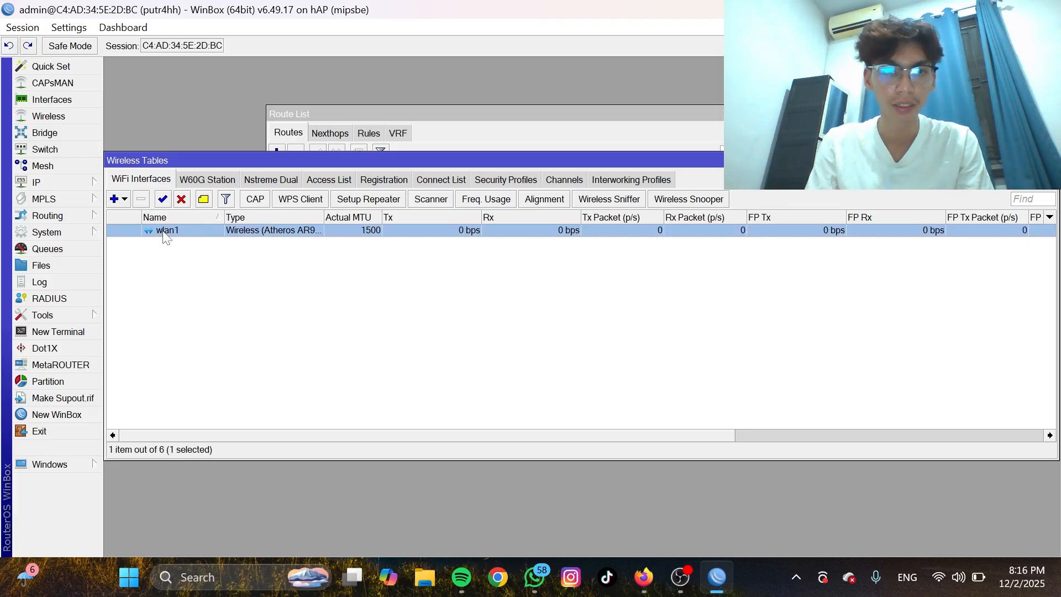
double_click(164, 232)
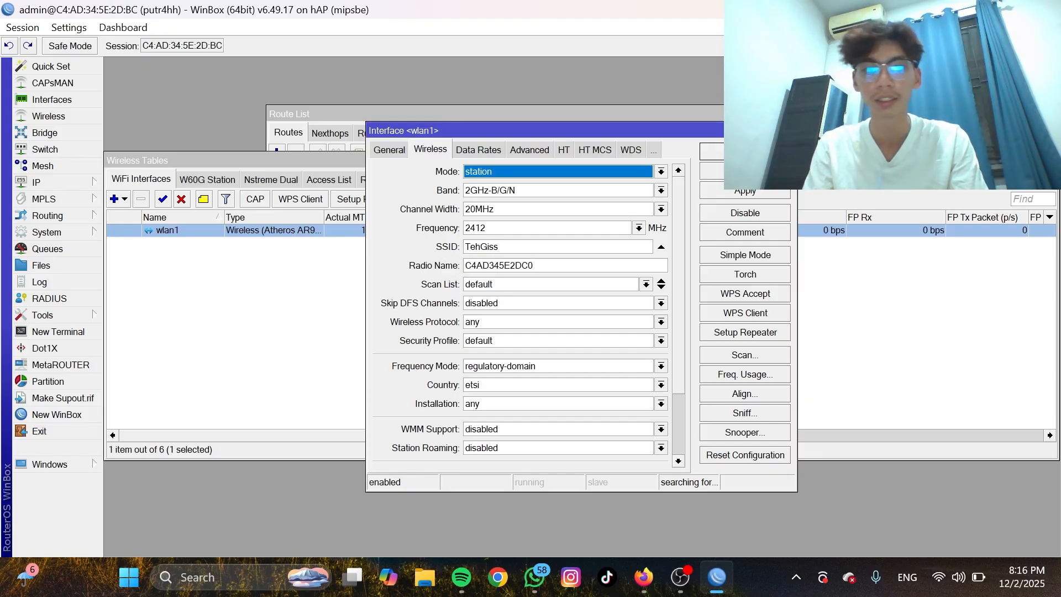
double_click(499, 266)
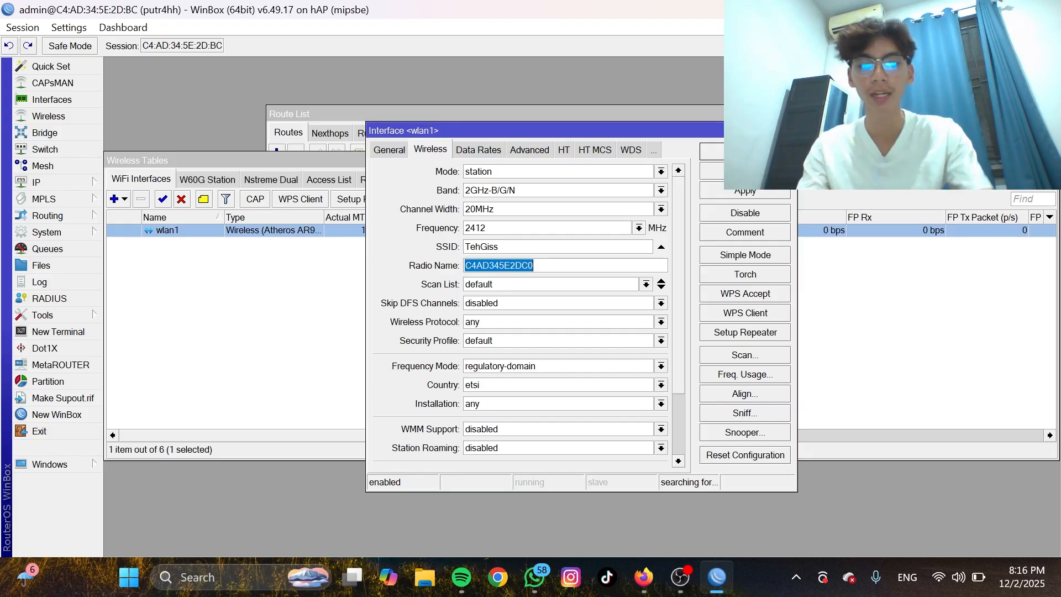
text(putr)
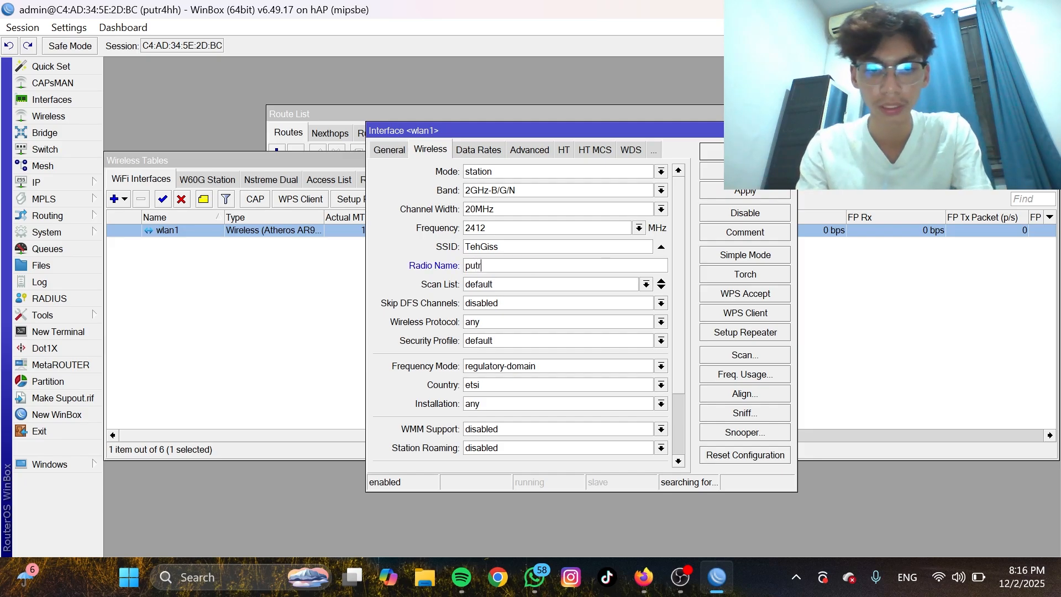
text(4hh)
key(Tab)
key(BackSpace)
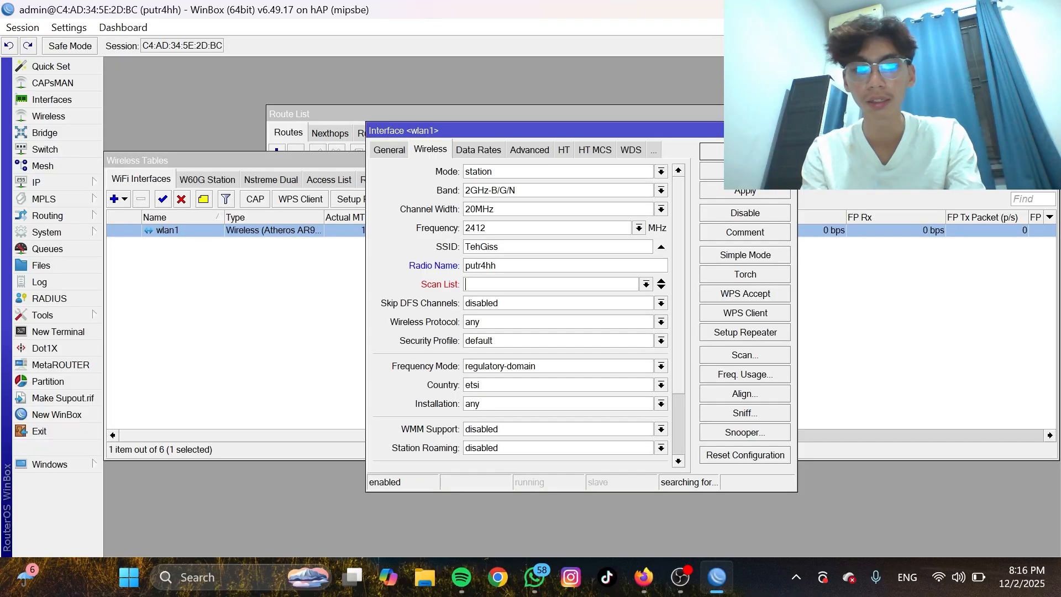
text(1)
key(BackSpace)
text(2412)
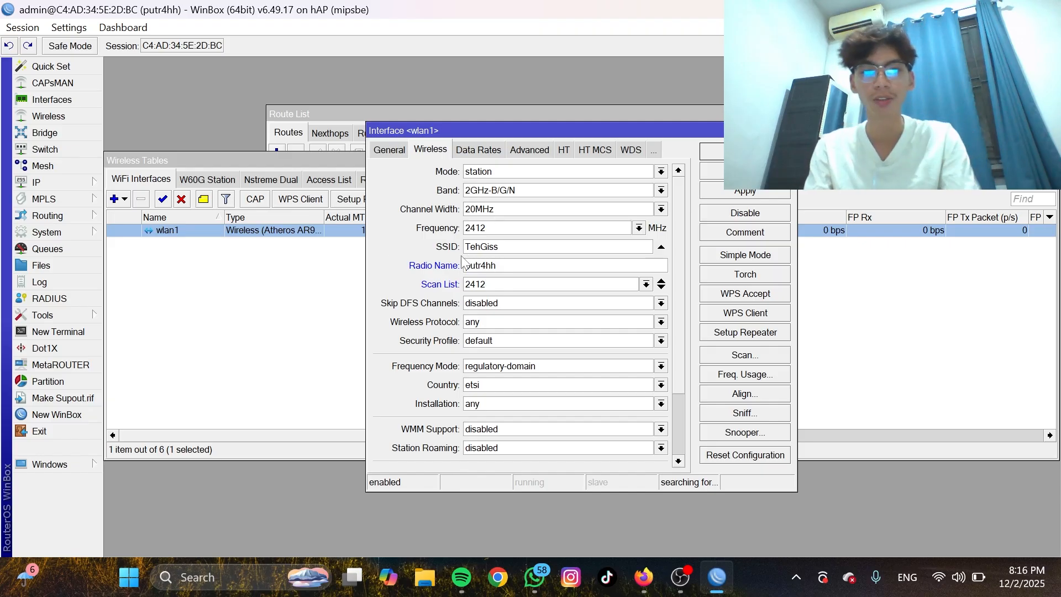
Set wlan1 frequency to auto, keep station mode, and save the interface
double_click(478, 228)
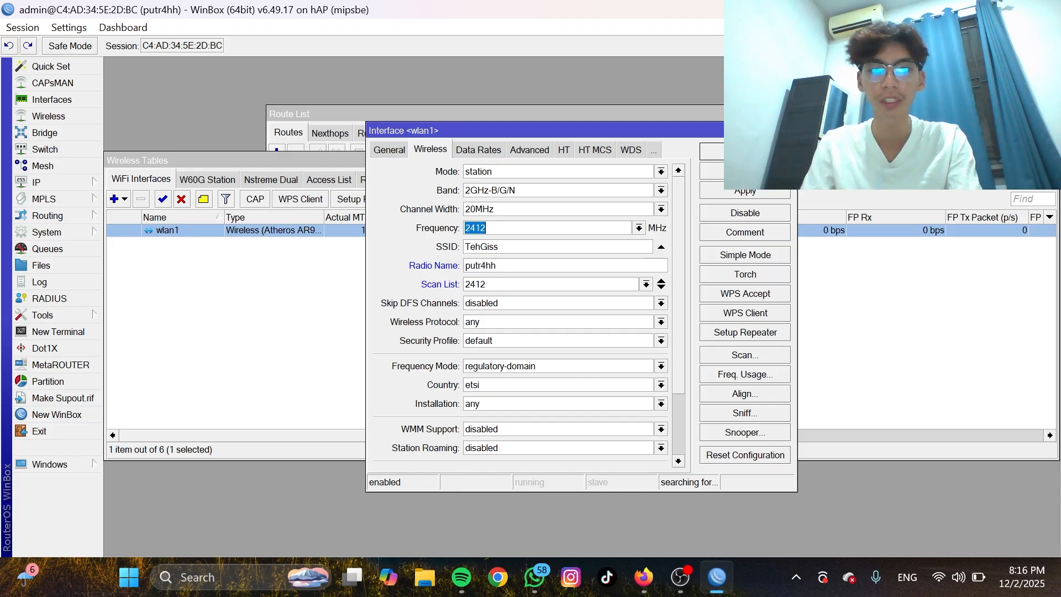
text(auto)
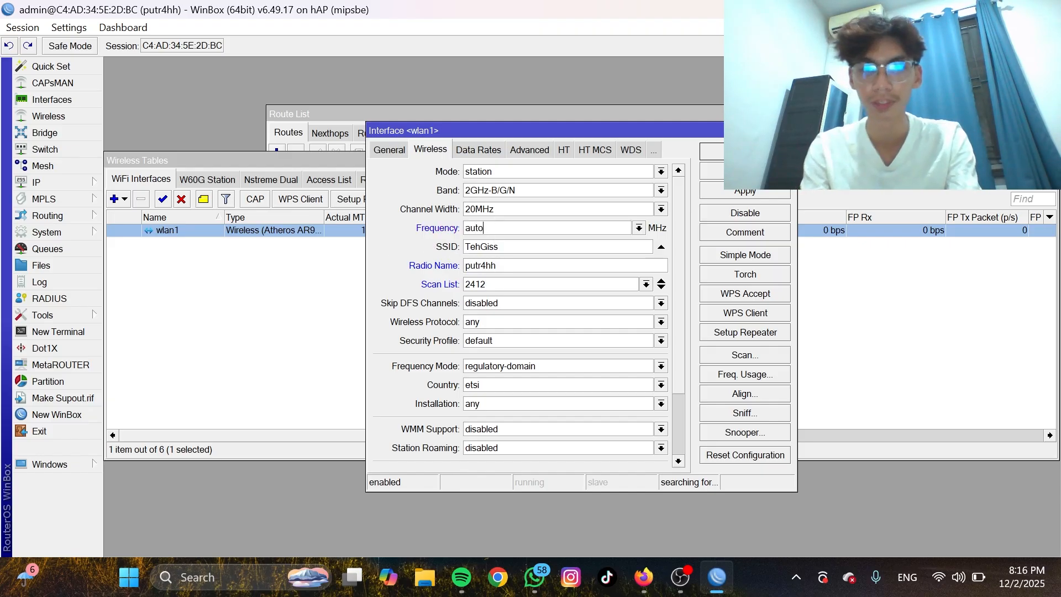
click(470, 173)
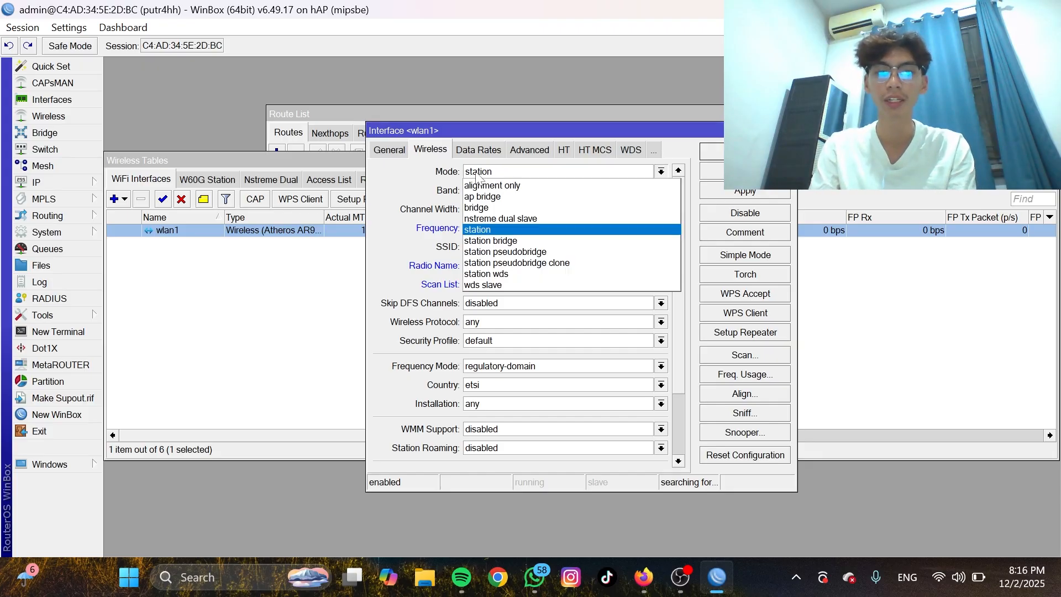
click(502, 234)
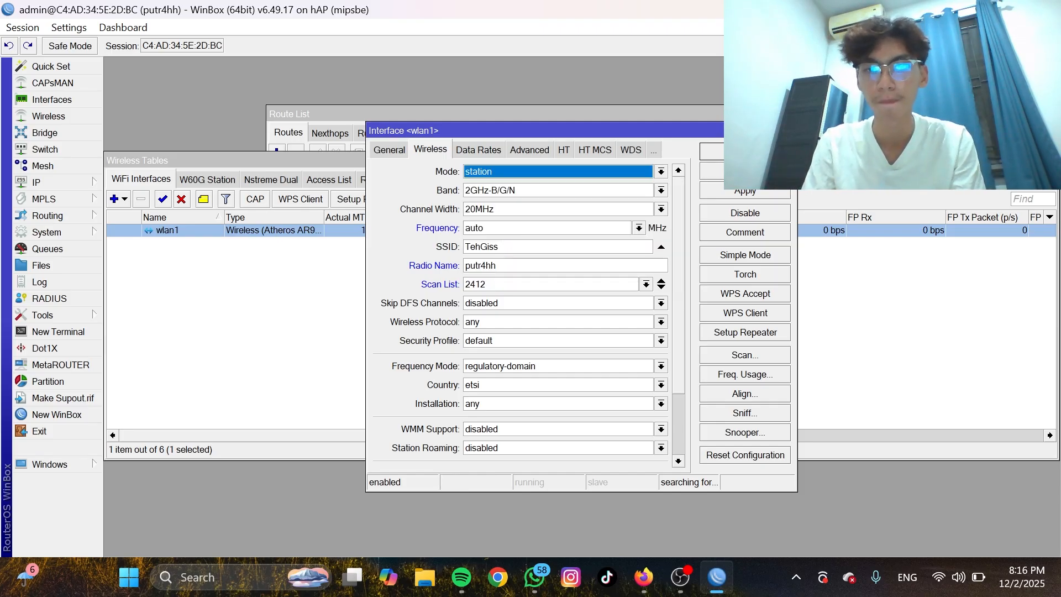
click(713, 151)
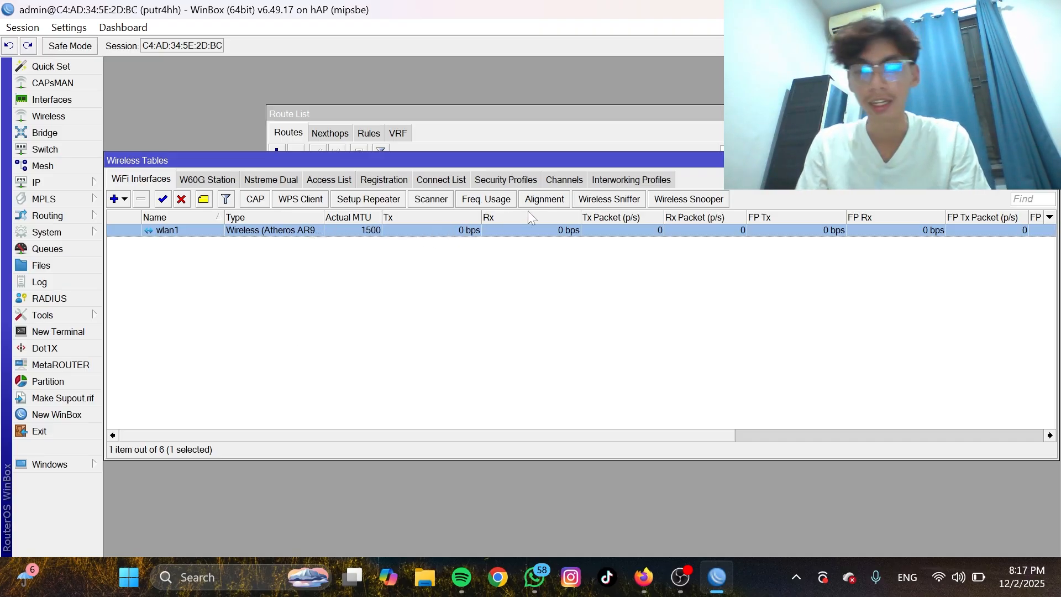
Set the default security profile to dynamic keys and WPA2 PSK with the Wi-Fi pre-shared key
click(506, 180)
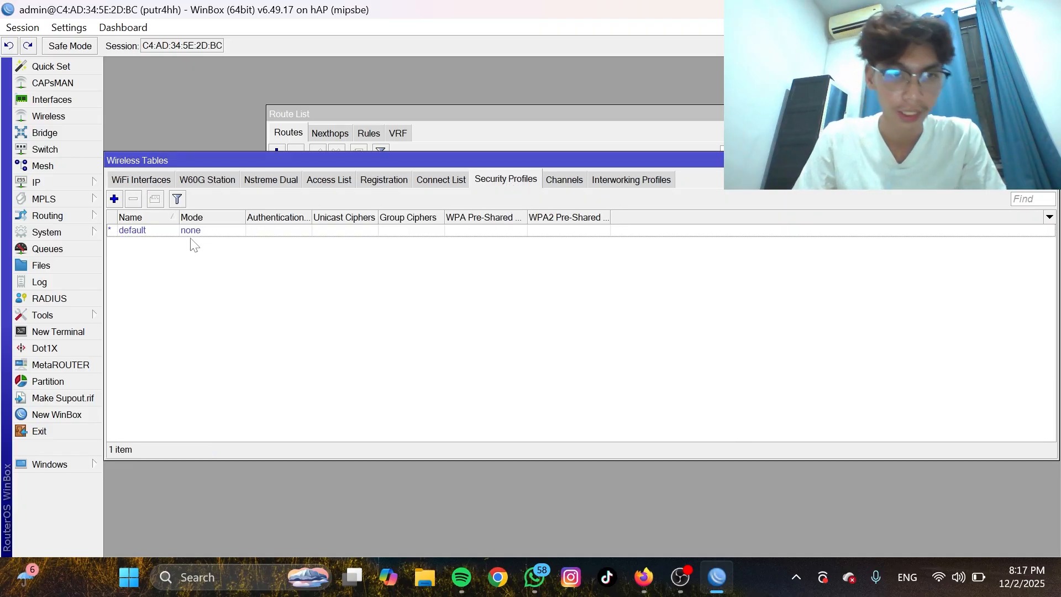
double_click(161, 230)
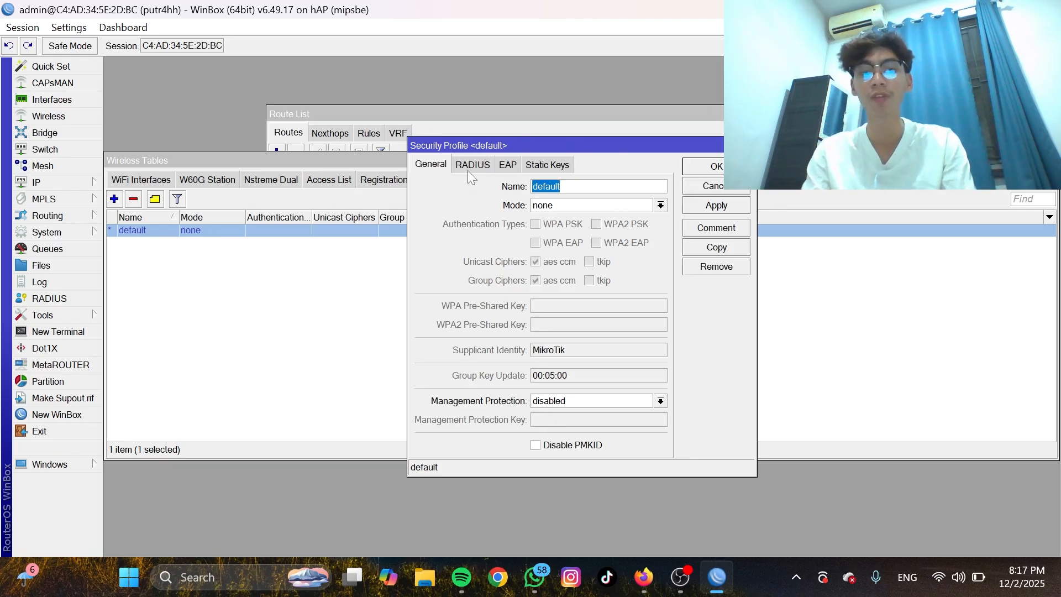
click(581, 207)
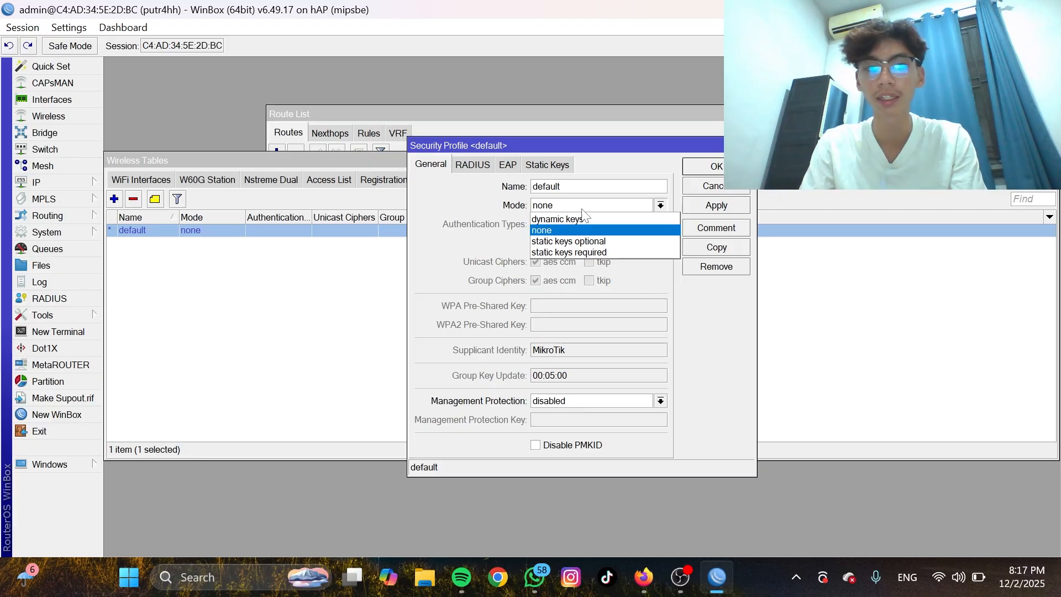
click(596, 221)
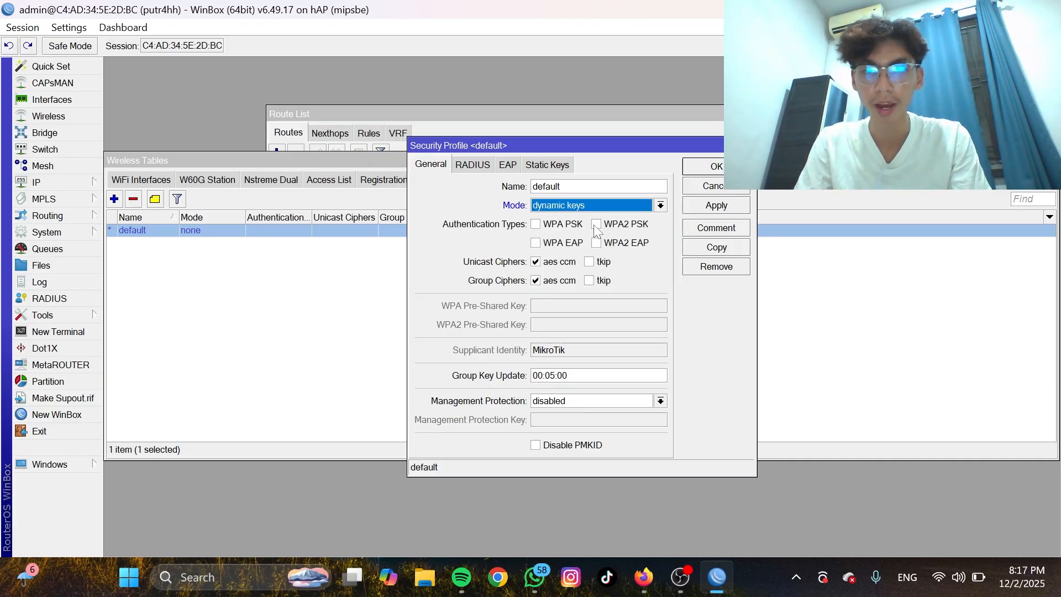
click(596, 225)
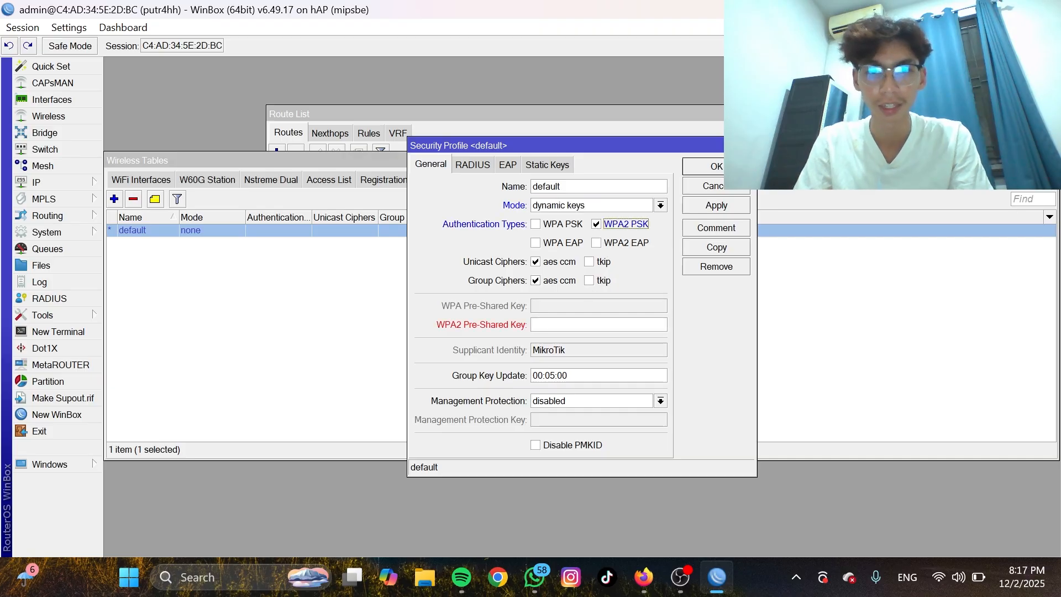
click(599, 325)
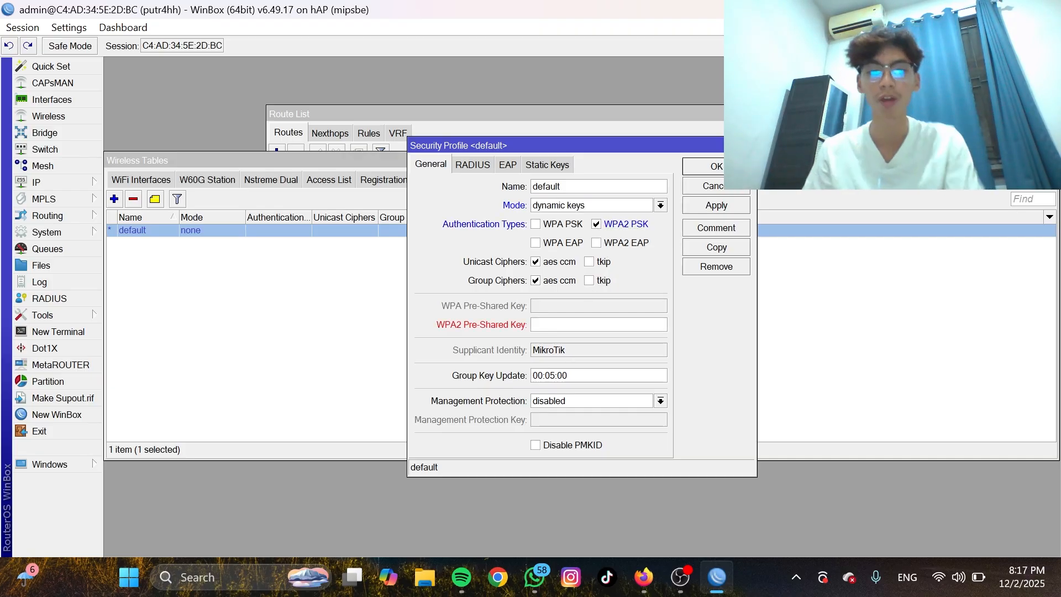
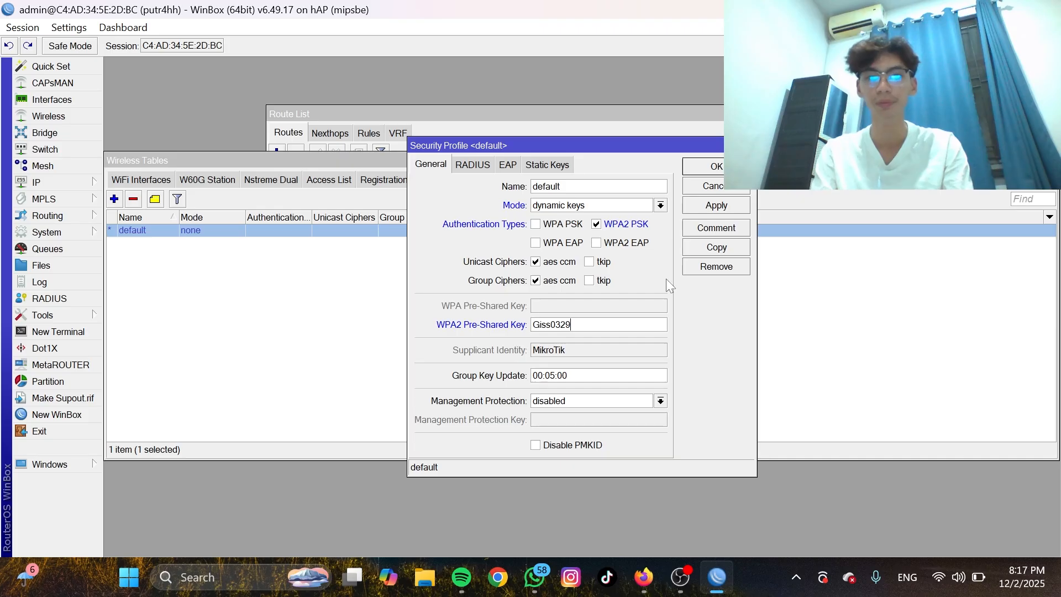
click(707, 166)
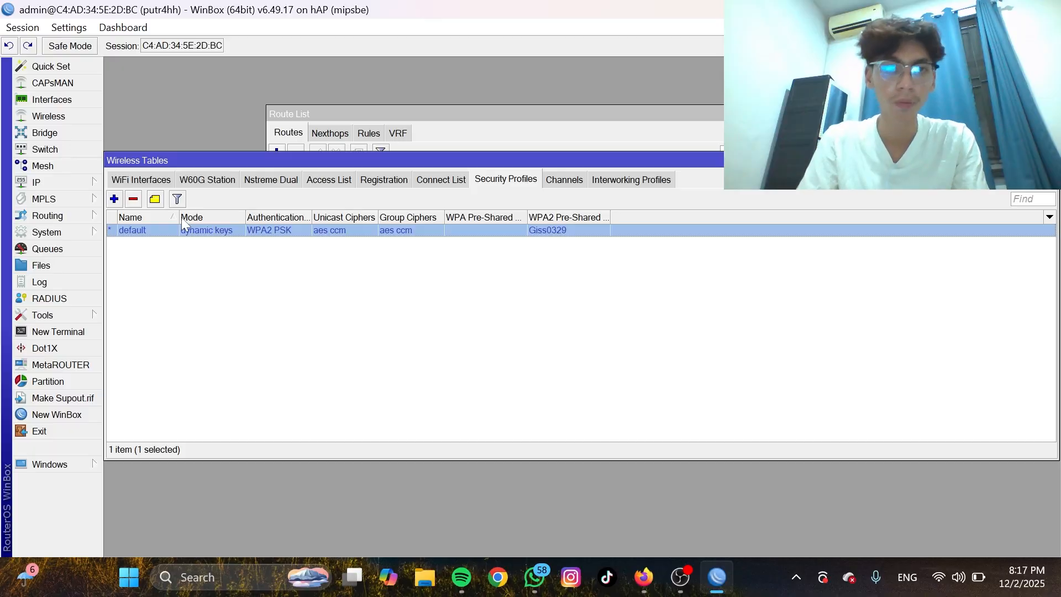
click(146, 185)
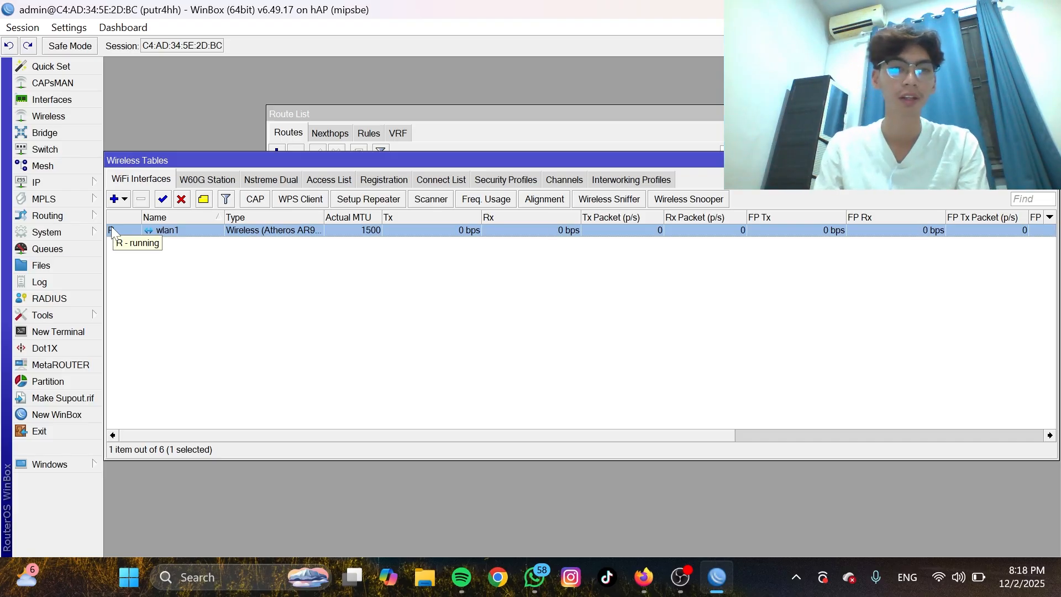
Expand the IP menu in WinBox's left-hand panel
click(74, 183)
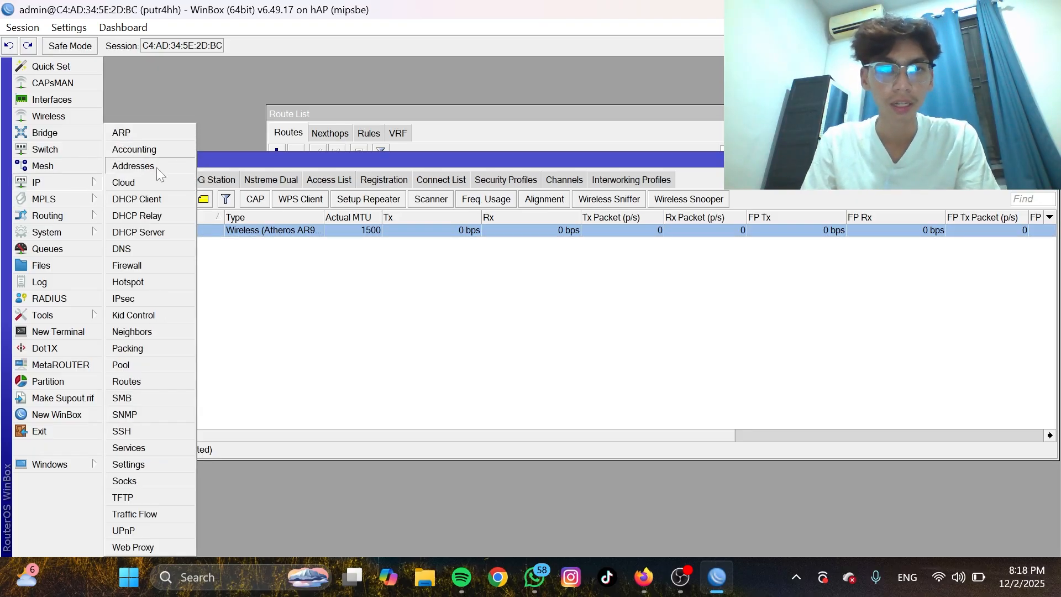
Add a DHCP client on wlan1 and confirm it binds address 192.168.1.15/24
click(147, 200)
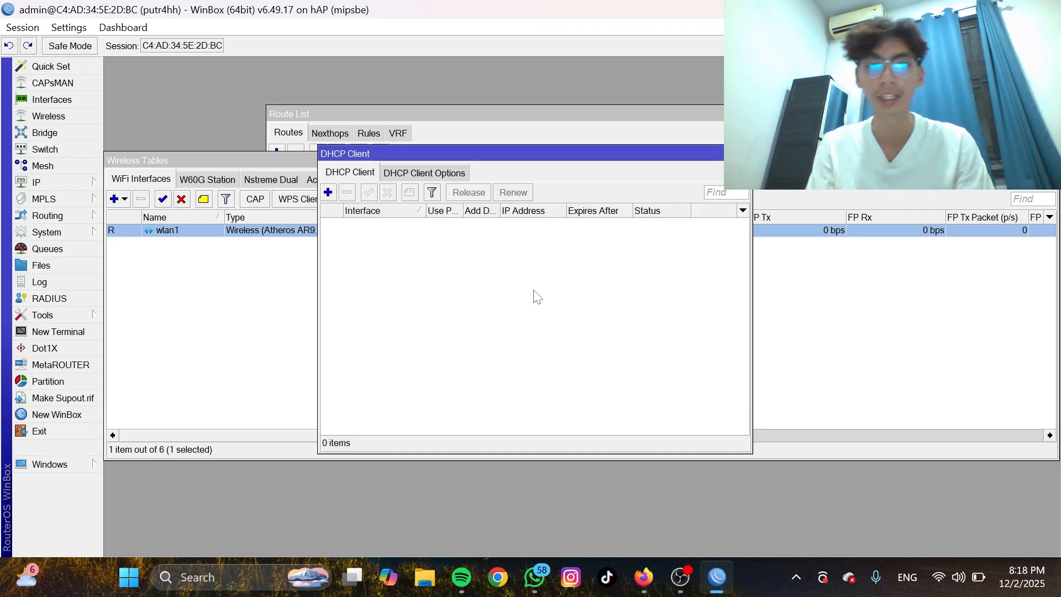
click(332, 194)
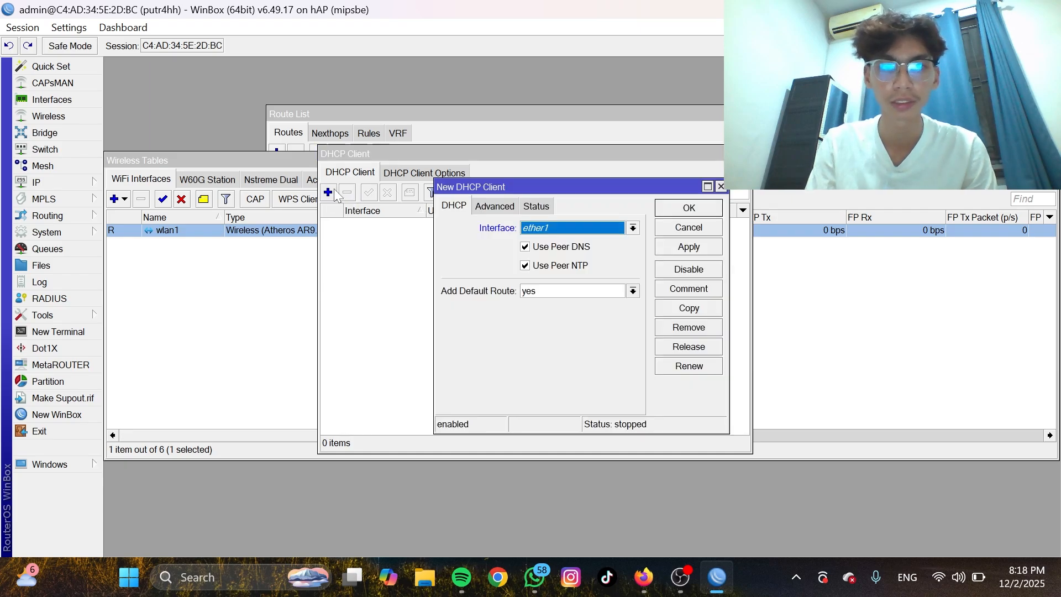
click(598, 226)
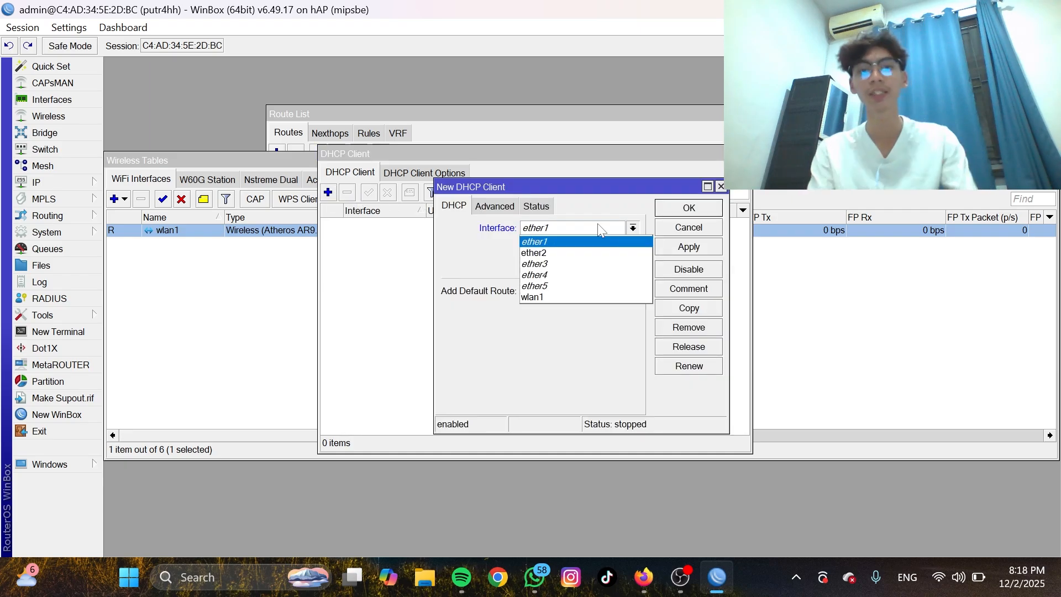
click(568, 298)
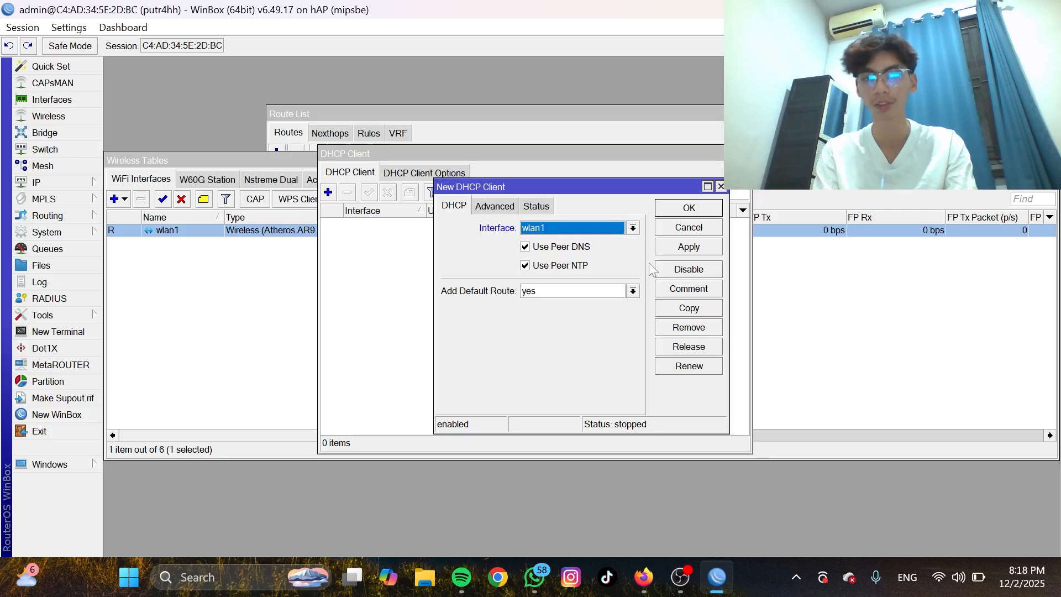
click(688, 208)
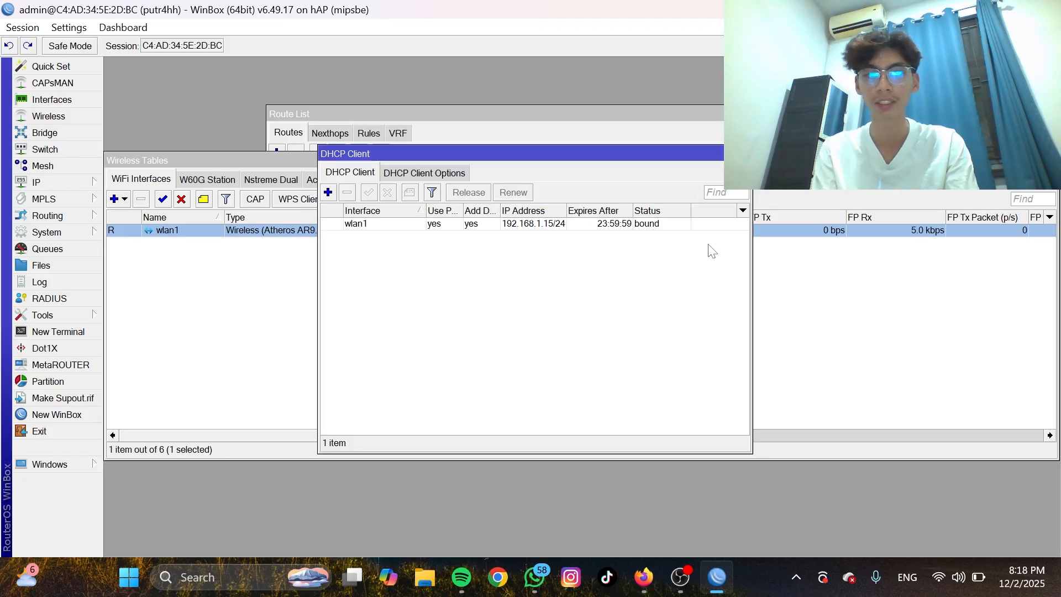
mouse_move(584, 152)
mouse_down()
mouse_move(554, 154)
mouse_move(568, 154)
mouse_up()
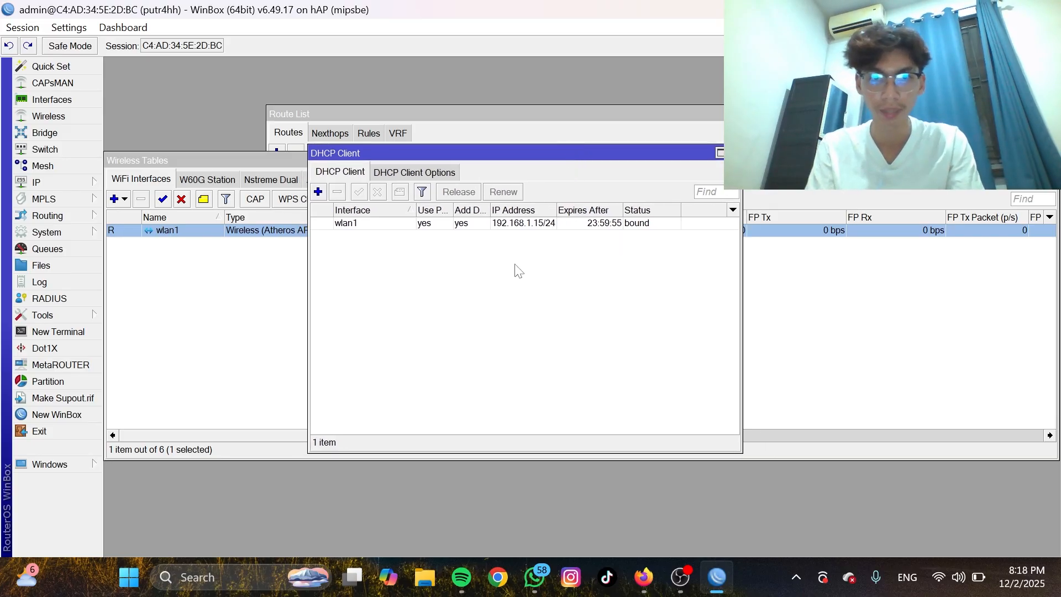
mouse_move(500, 235)
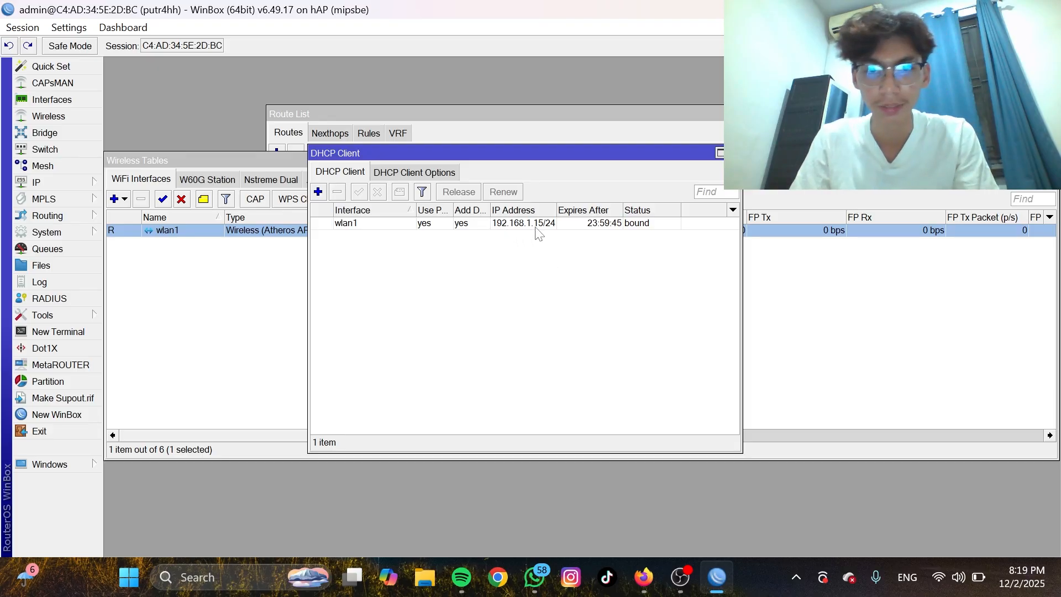
mouse_move(535, 231)
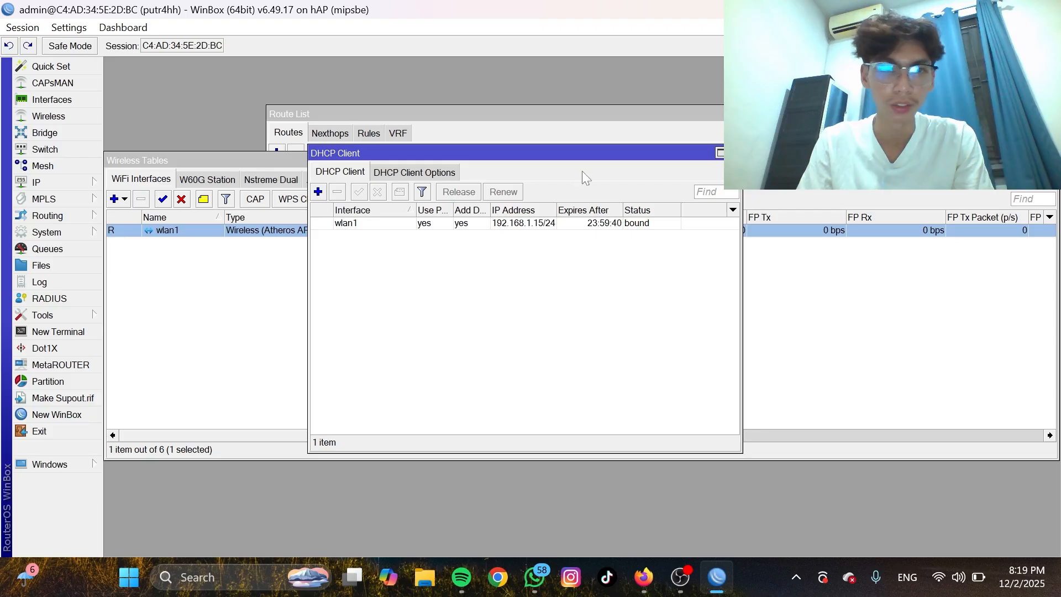
click(68, 180)
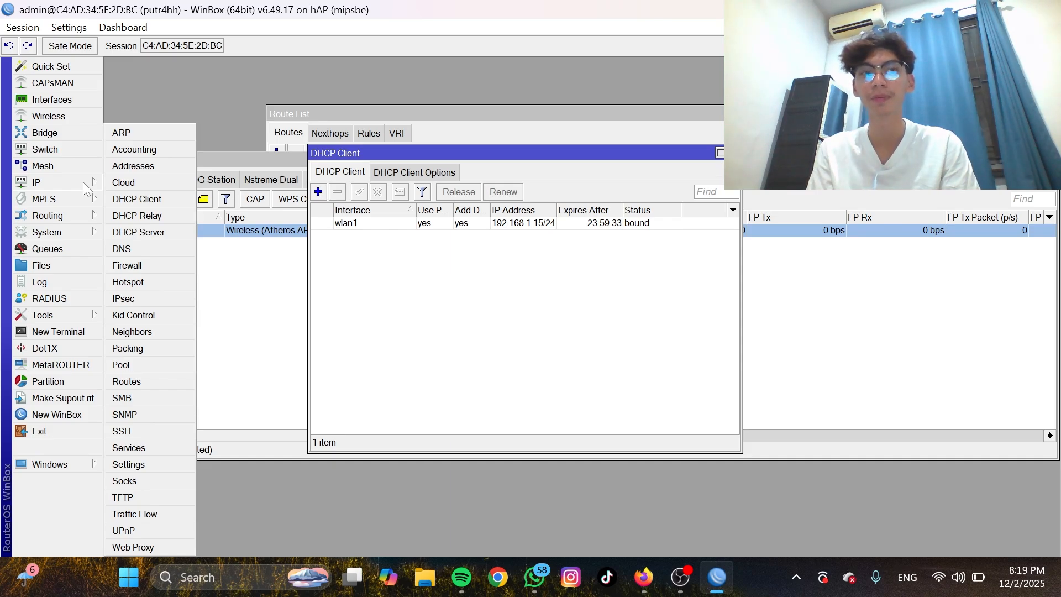
Open the router's IP address list from the IP menu
click(375, 303)
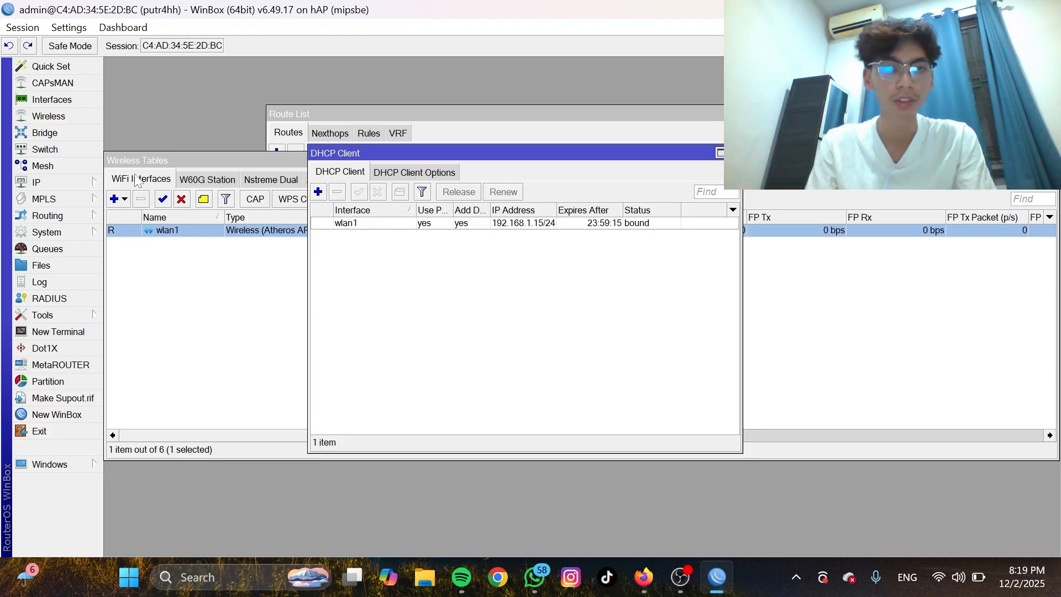
click(77, 184)
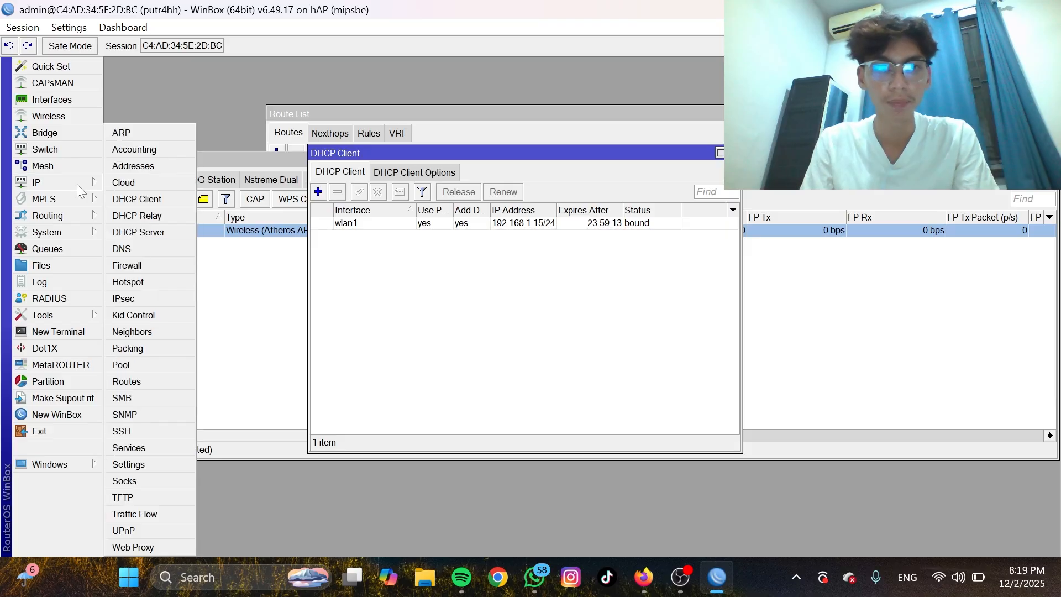
click(162, 170)
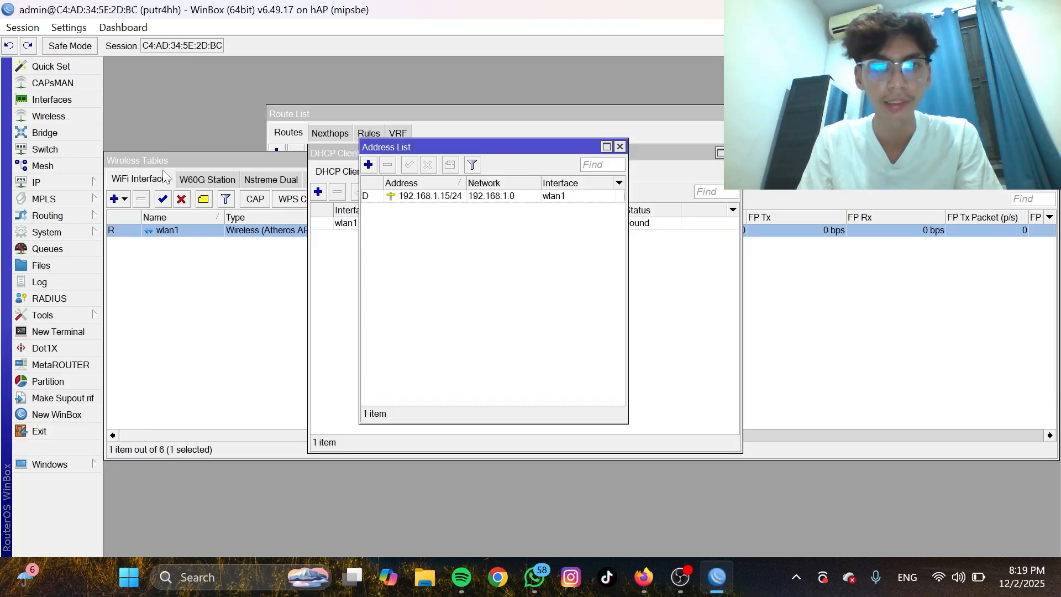
Add 10.10.10.1/24 on ether2 with the comment STATIC CLIENT and save it
click(368, 166)
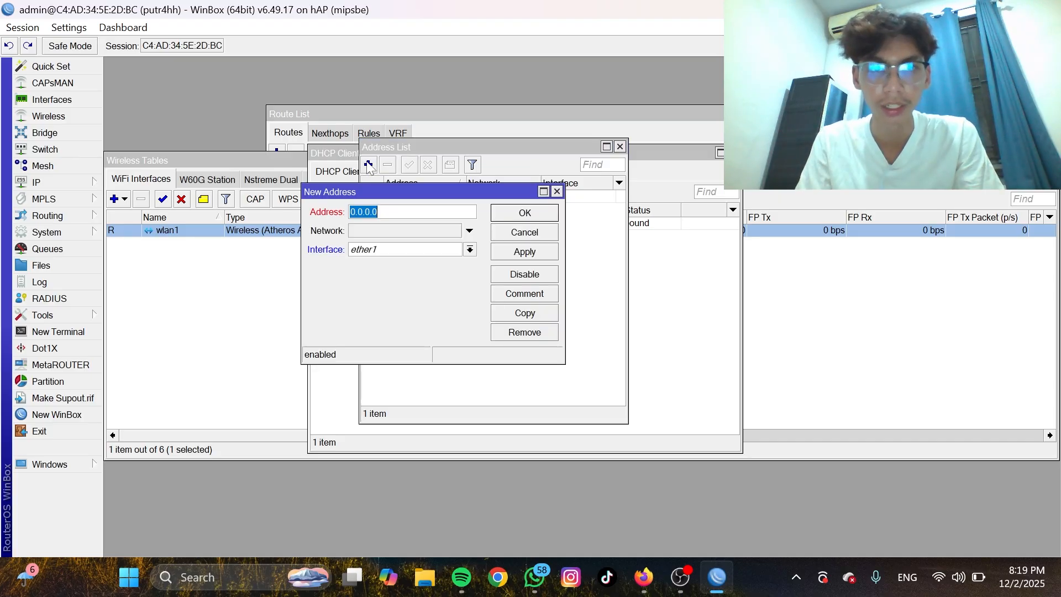
click(430, 250)
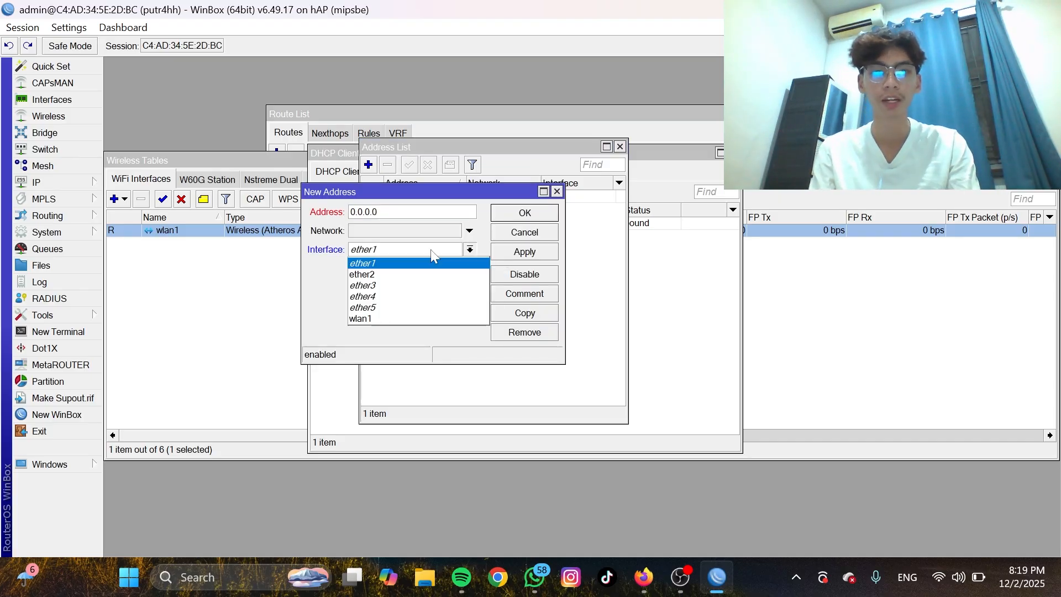
click(396, 275)
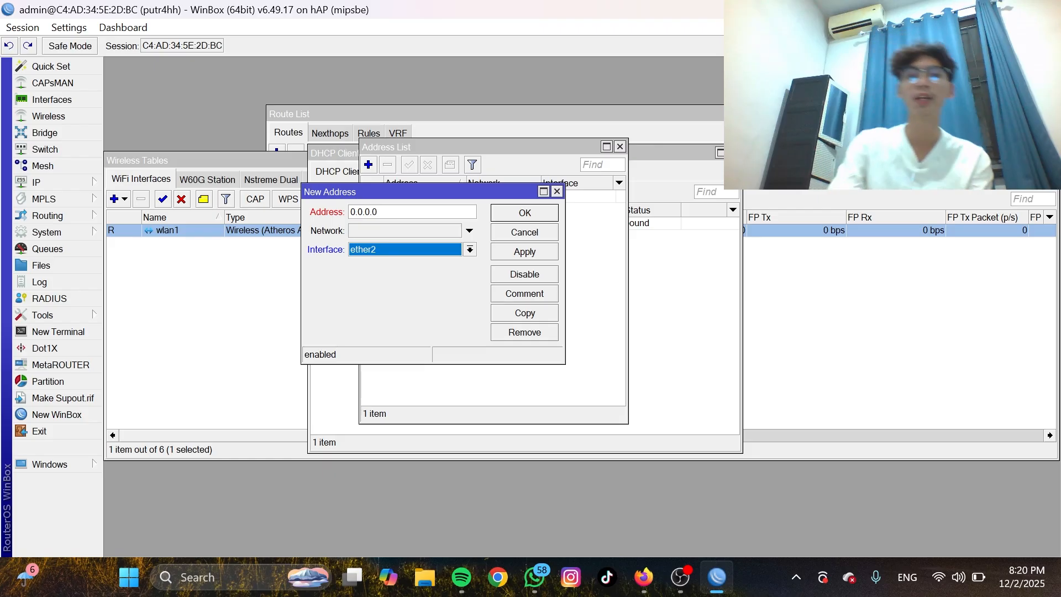
double_click(364, 212)
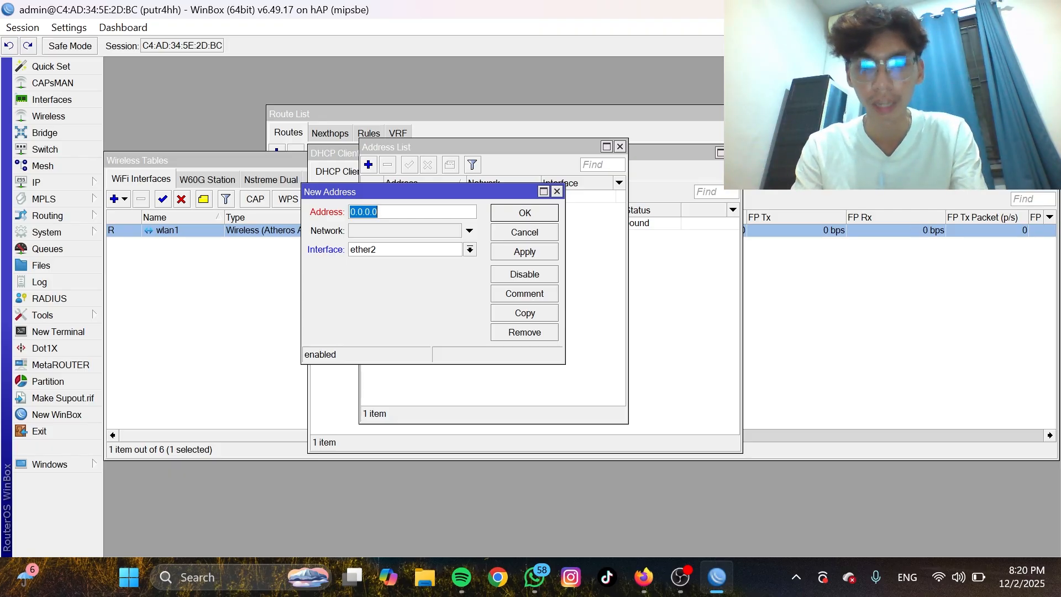
text(10.0.1)
key(BackSpace)
key(BackSpace)
key(BackSpace)
text(10.10.1/24)
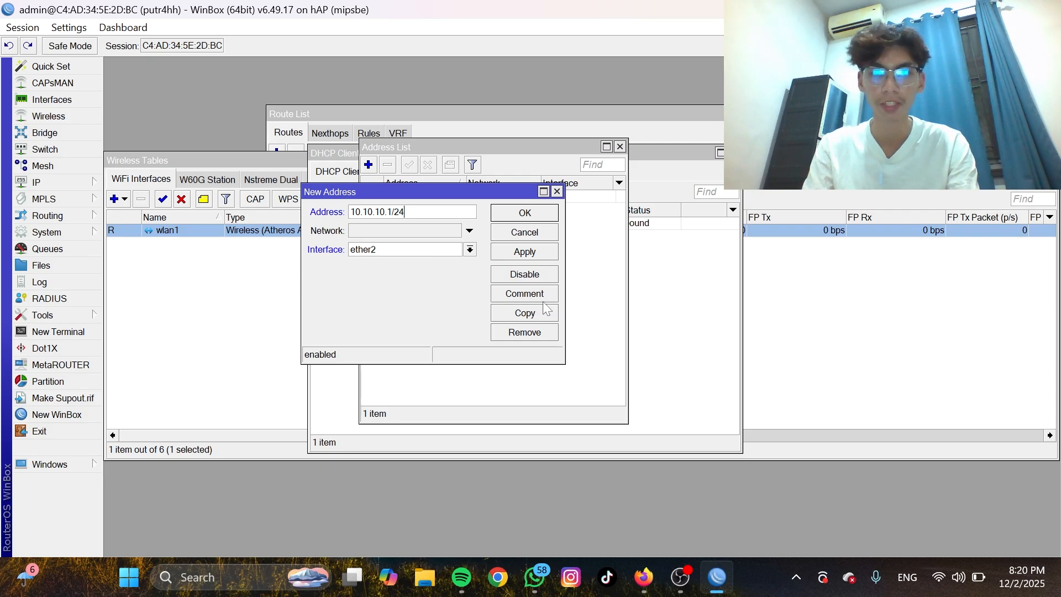
click(525, 297)
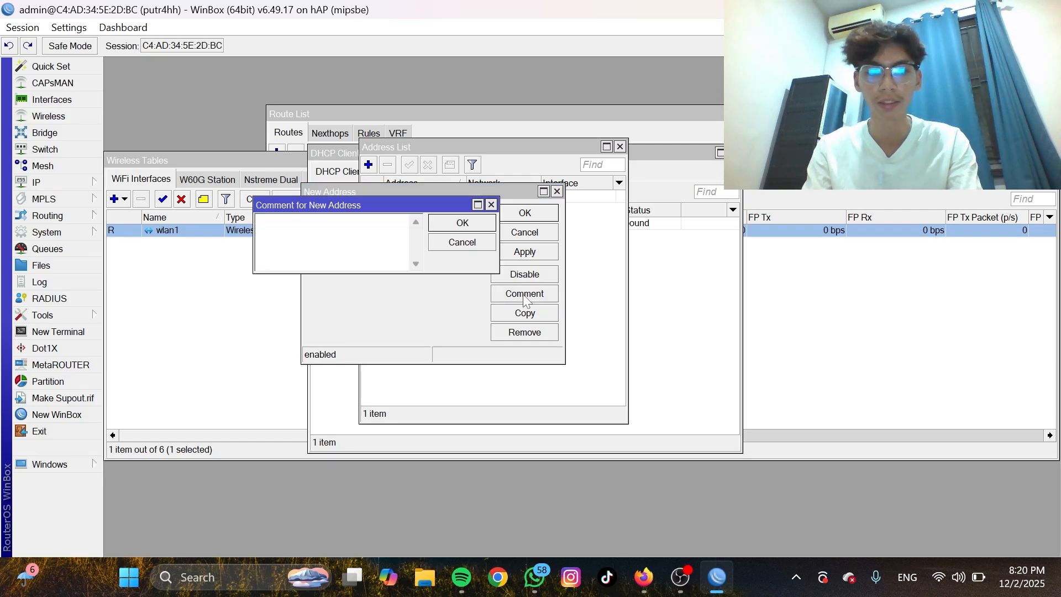
text(STATIC CLIENT)
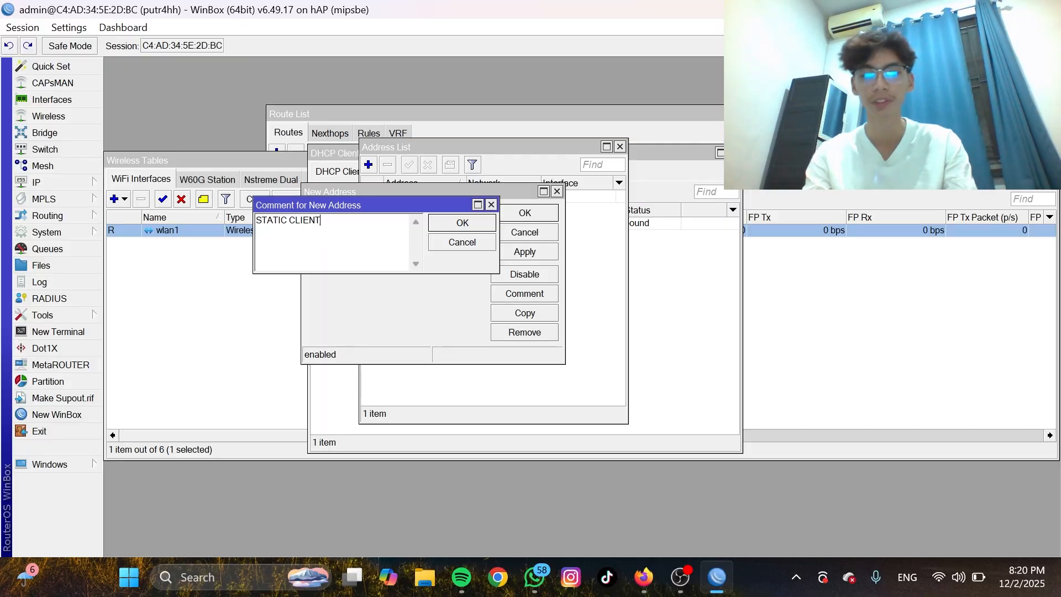
key(Return)
click(514, 253)
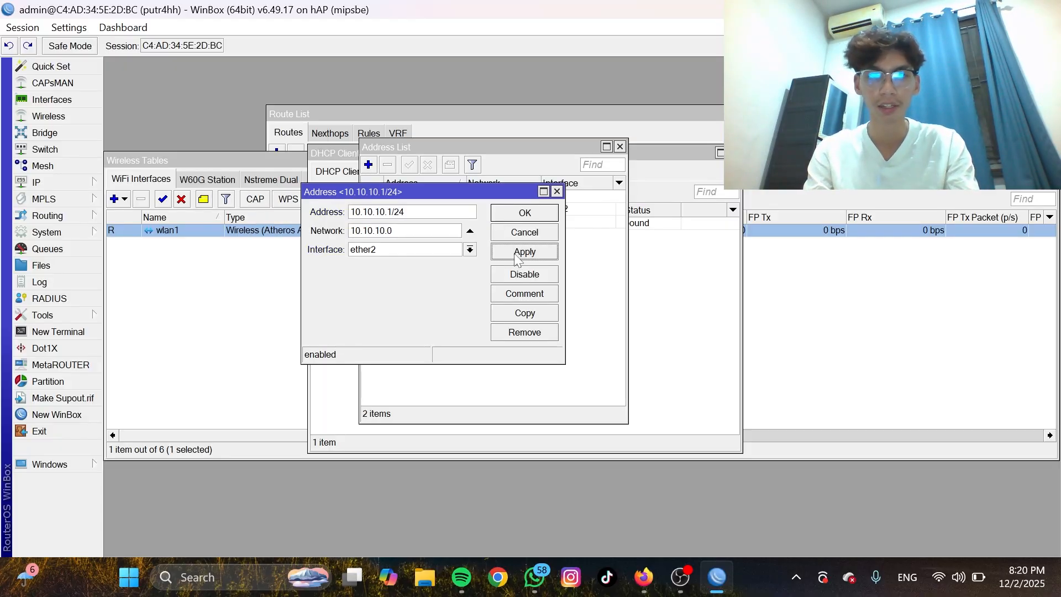
click(524, 215)
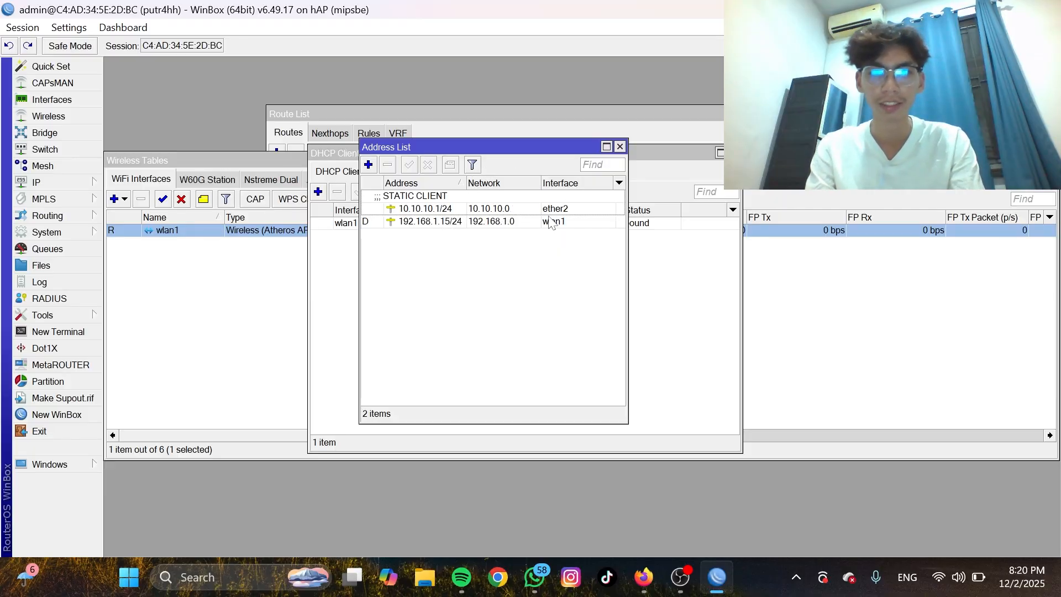
Add 192.168.1.1/30 on ether3 with the comment DHCP CLIENT
click(370, 165)
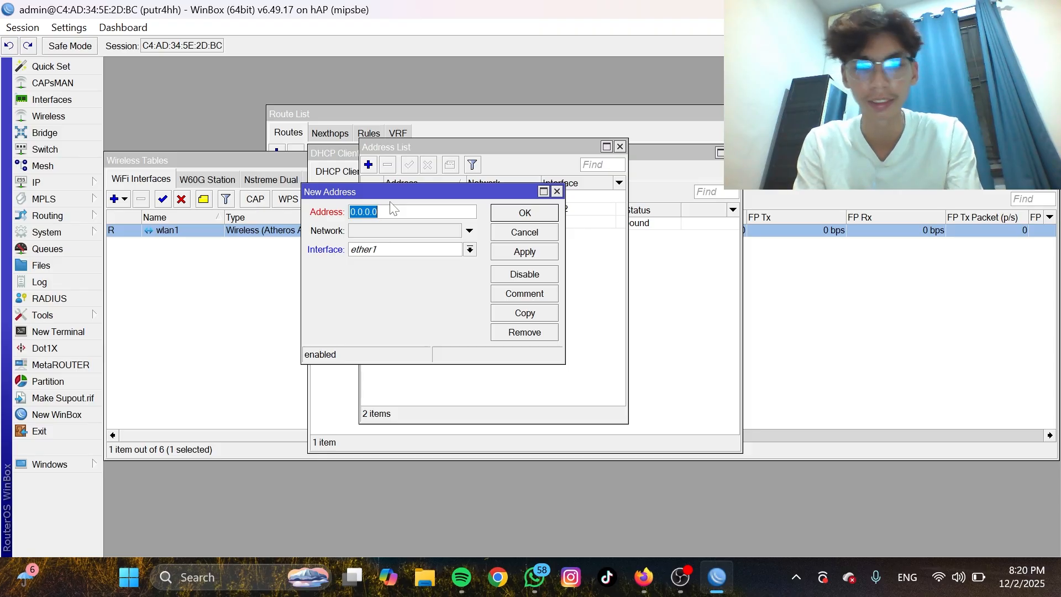
text(192.)
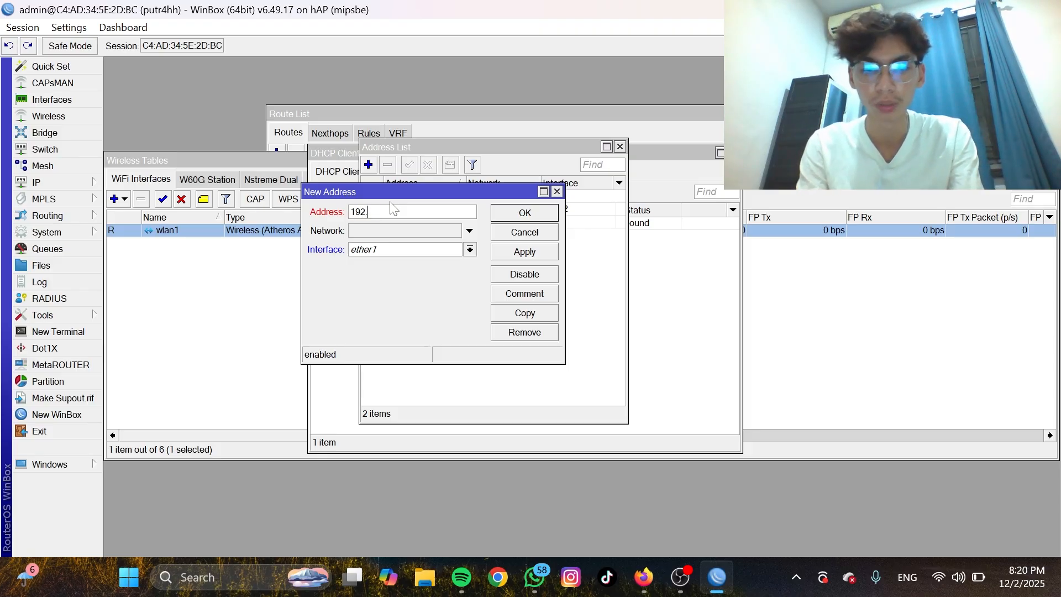
text(168.)
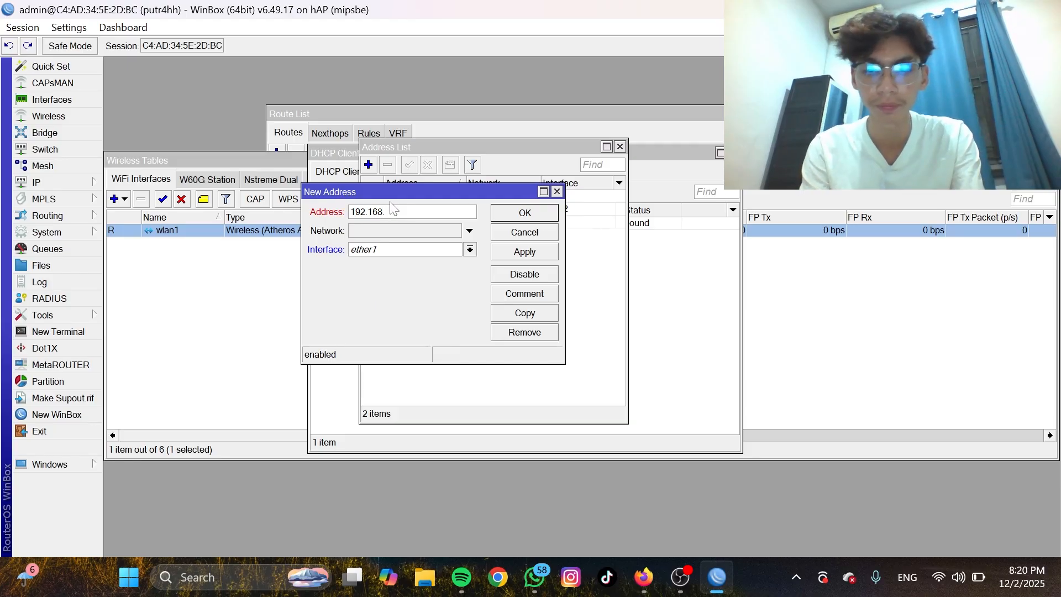
text(1)
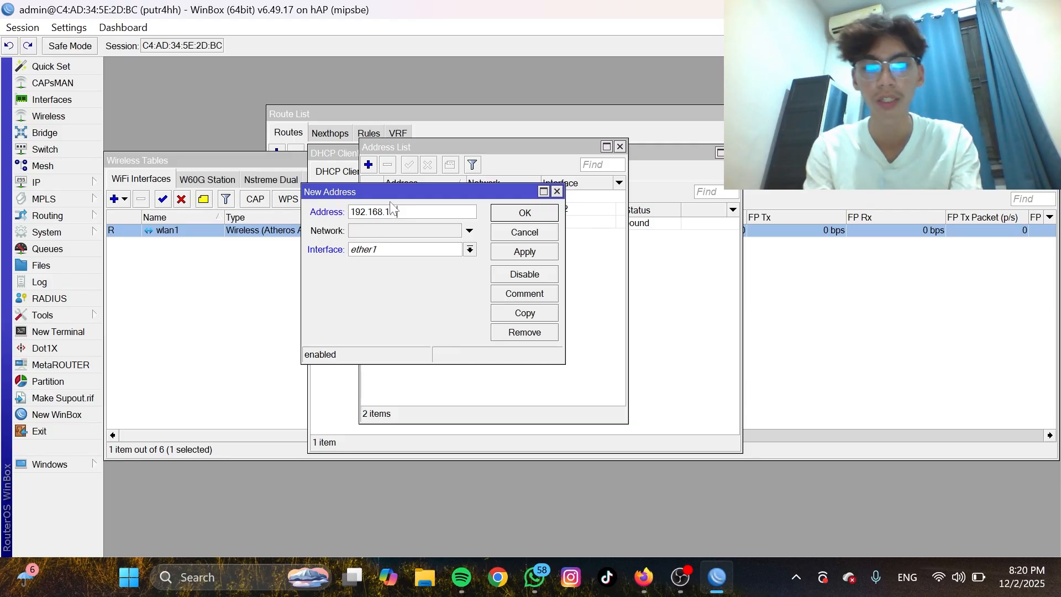
text(.1/30)
click(444, 248)
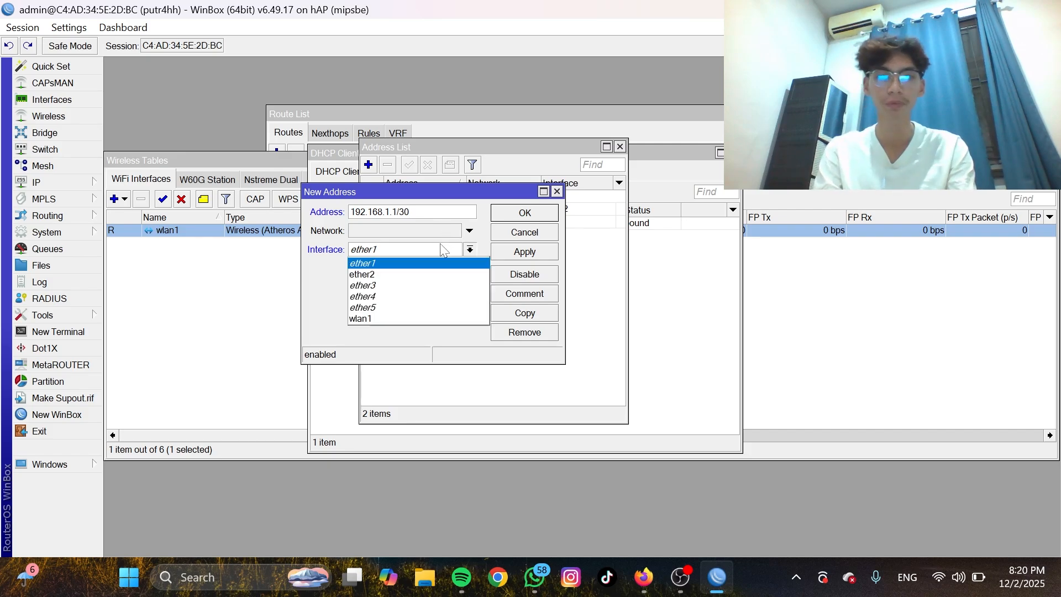
click(414, 287)
click(504, 297)
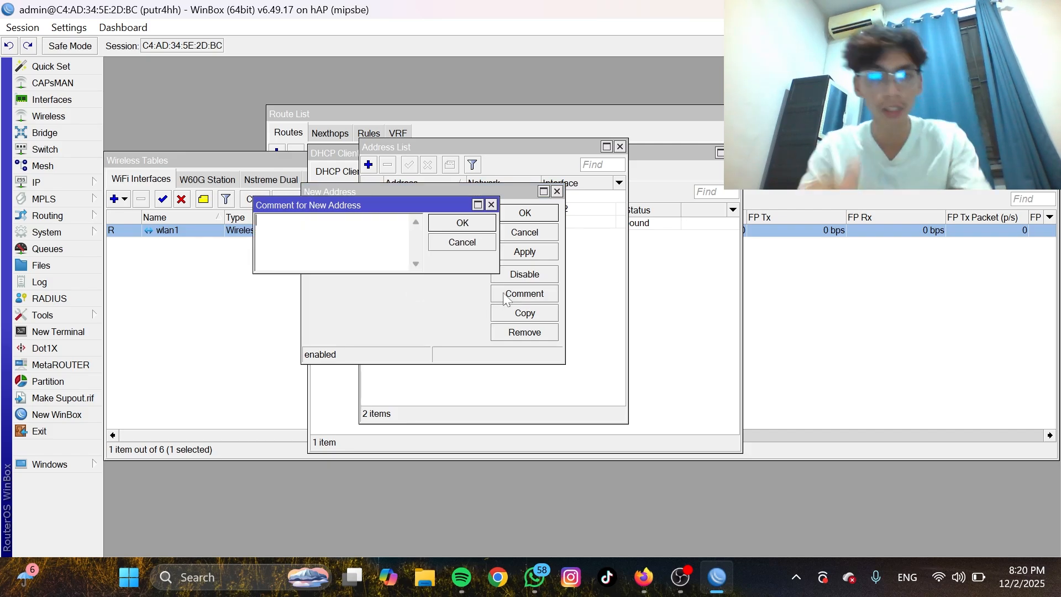
text(DHCP CL)
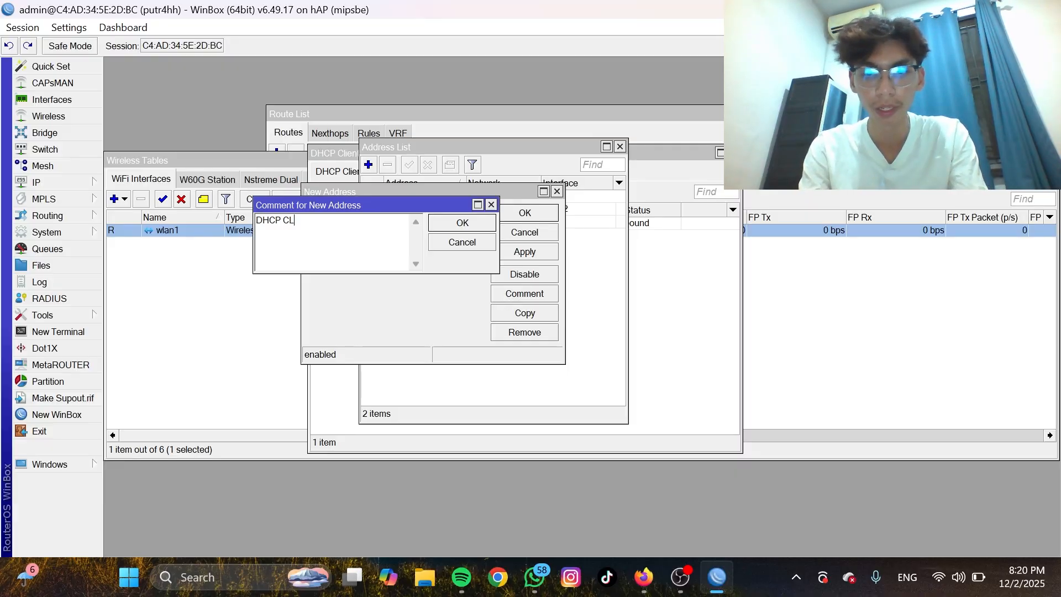
text(IENTR)
key(BackSpace)
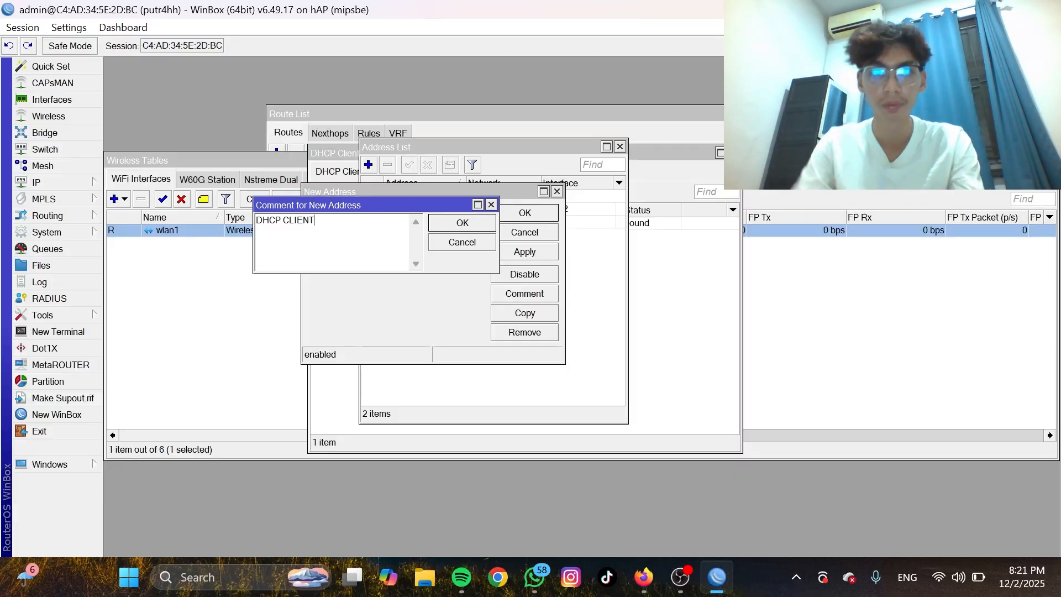
key(Return)
key(Return)
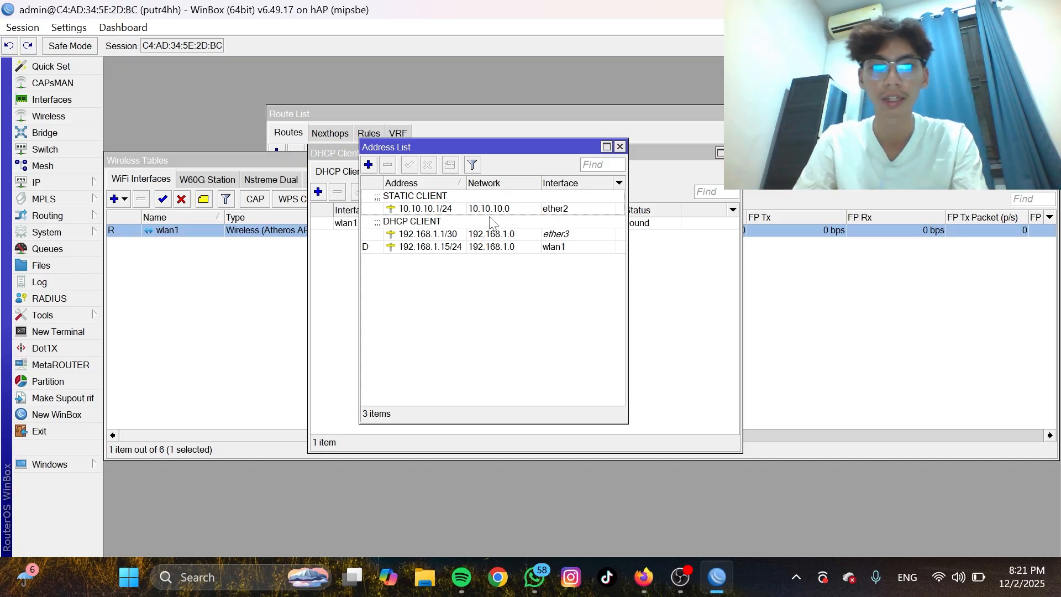
Select the new 192.168.1.1/30 entry in the address list, then clear the selection
click(452, 227)
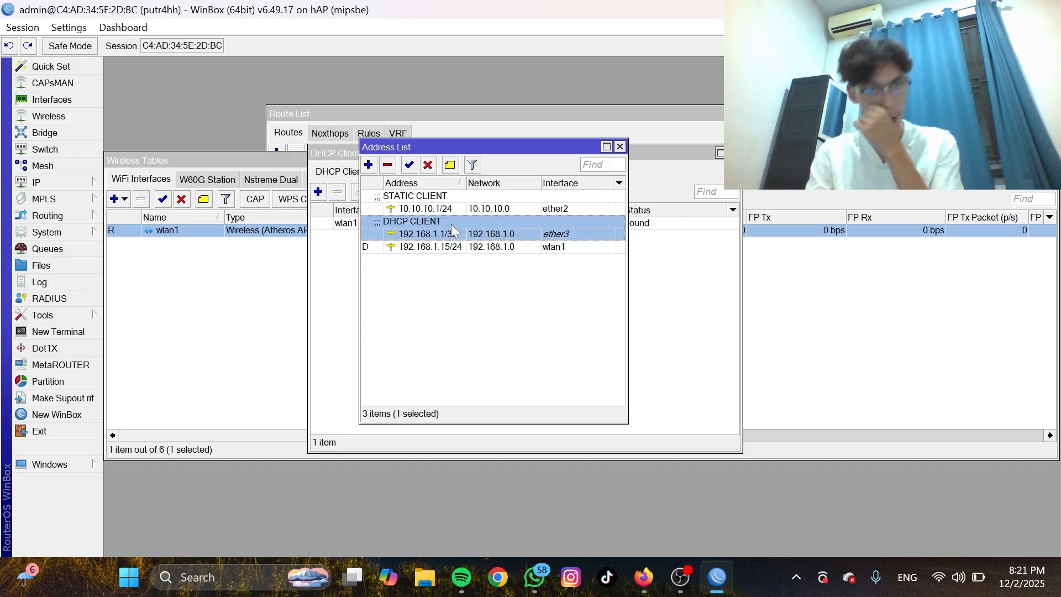
click(449, 302)
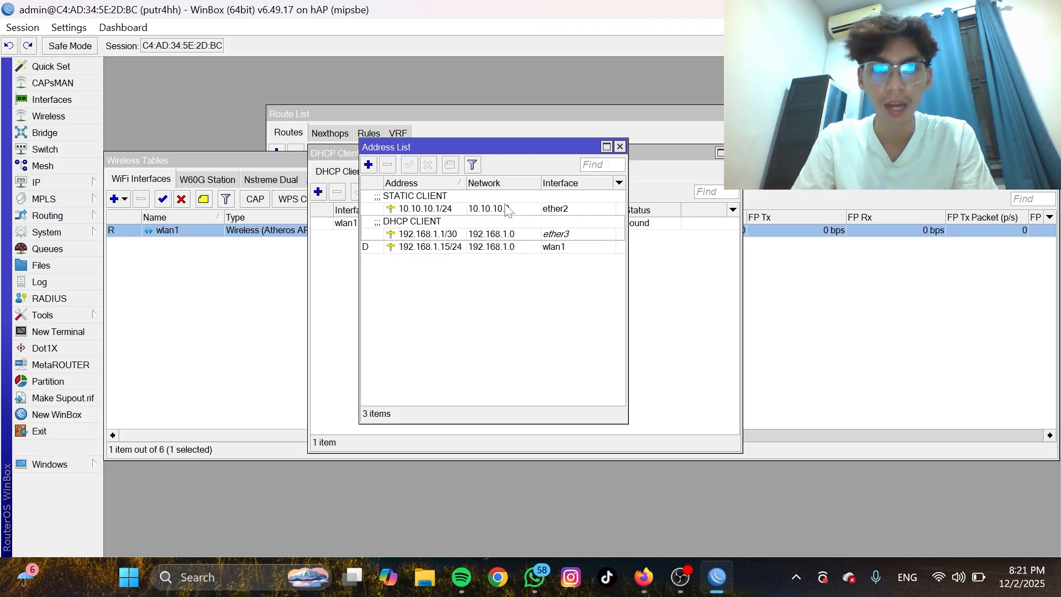
mouse_move(389, 237)
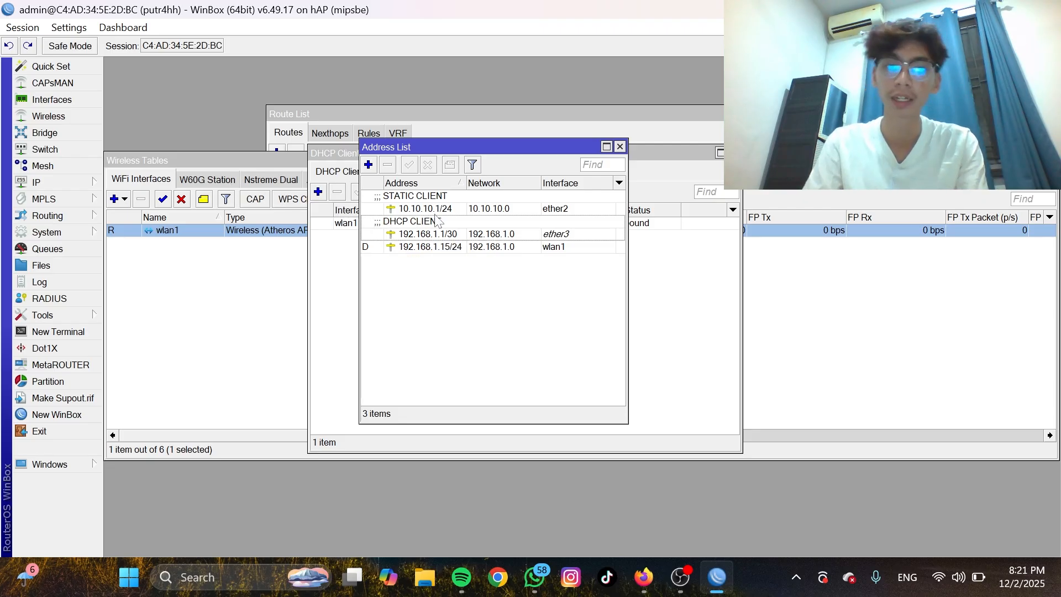
Start the DHCP Setup wizard and choose ether3 as the server interface
click(71, 182)
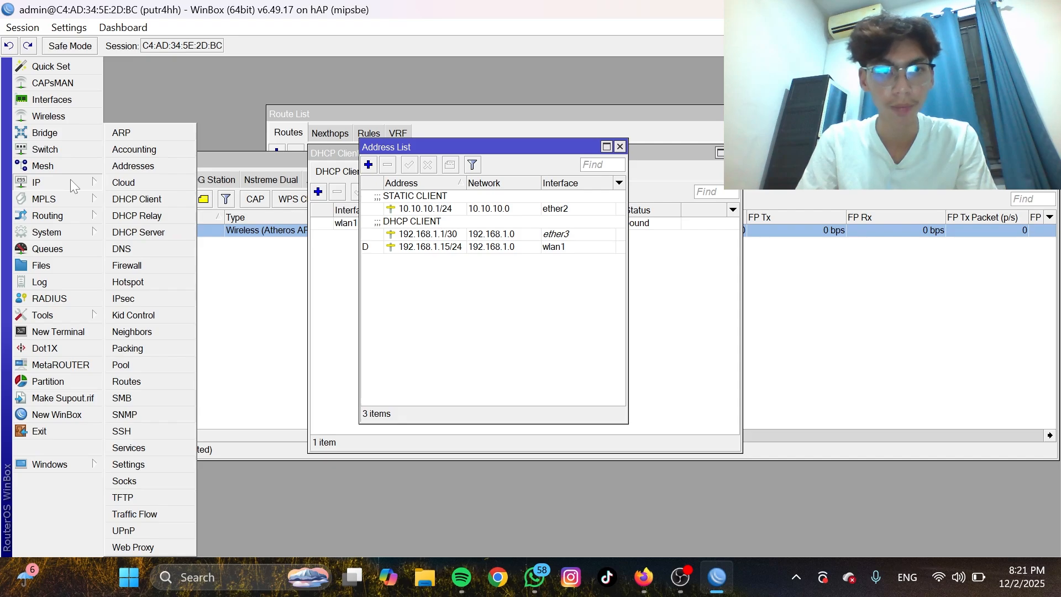
click(149, 233)
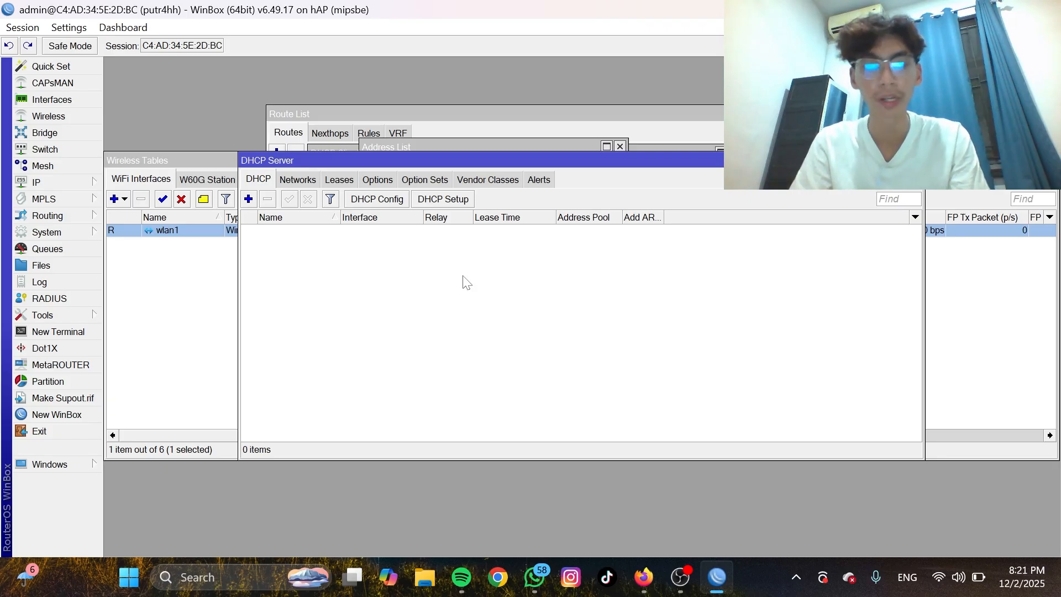
click(441, 202)
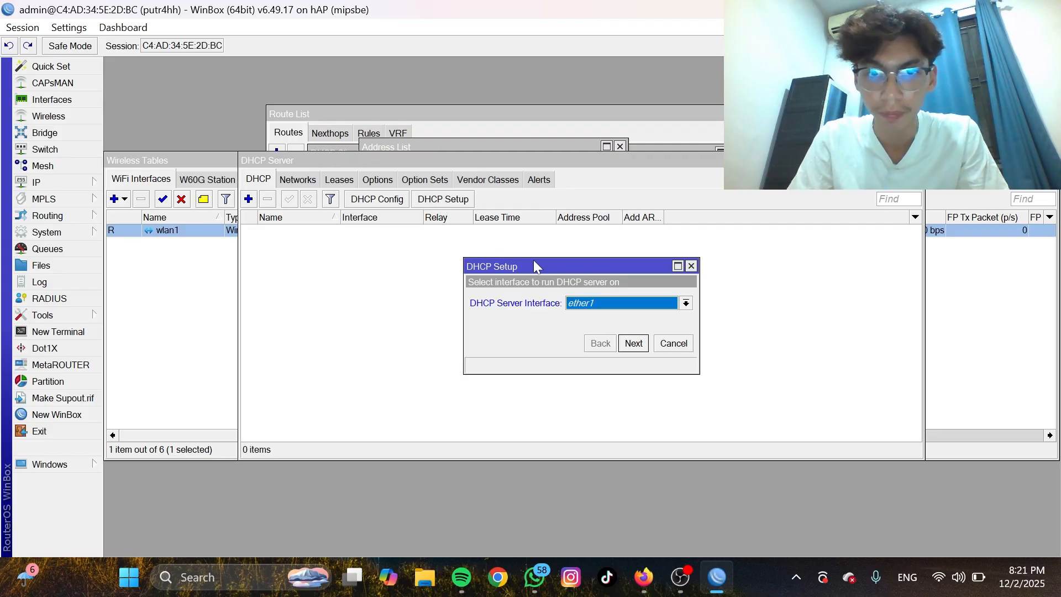
click(597, 300)
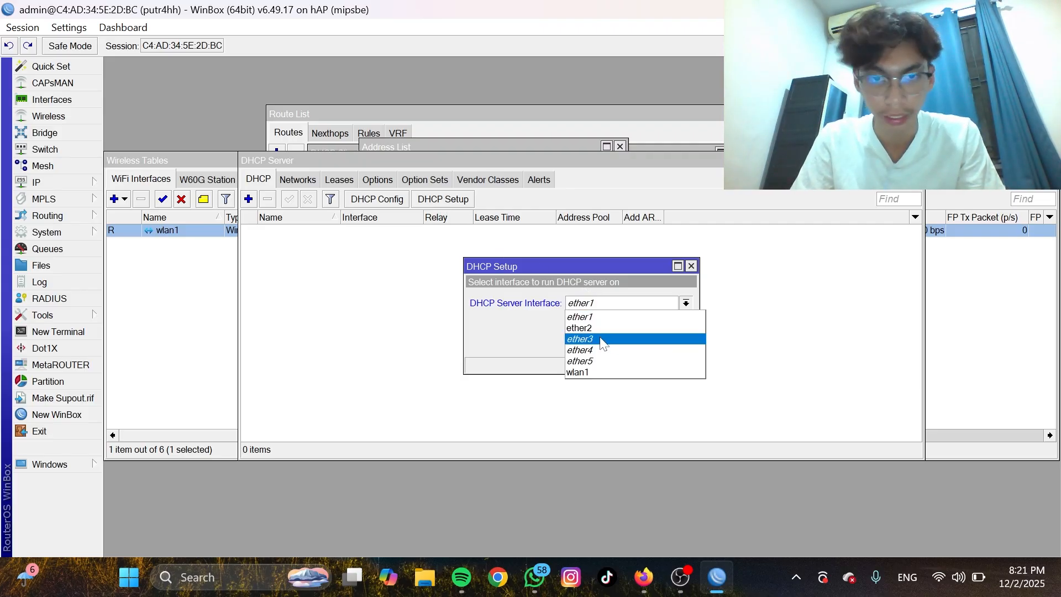
click(602, 339)
Accept the defaults: 192.168.1.0/30 network, gateway, address range, DNS and lease time
click(633, 343)
click(633, 343)
click(633, 343)
click(634, 343)
click(633, 343)
click(633, 343)
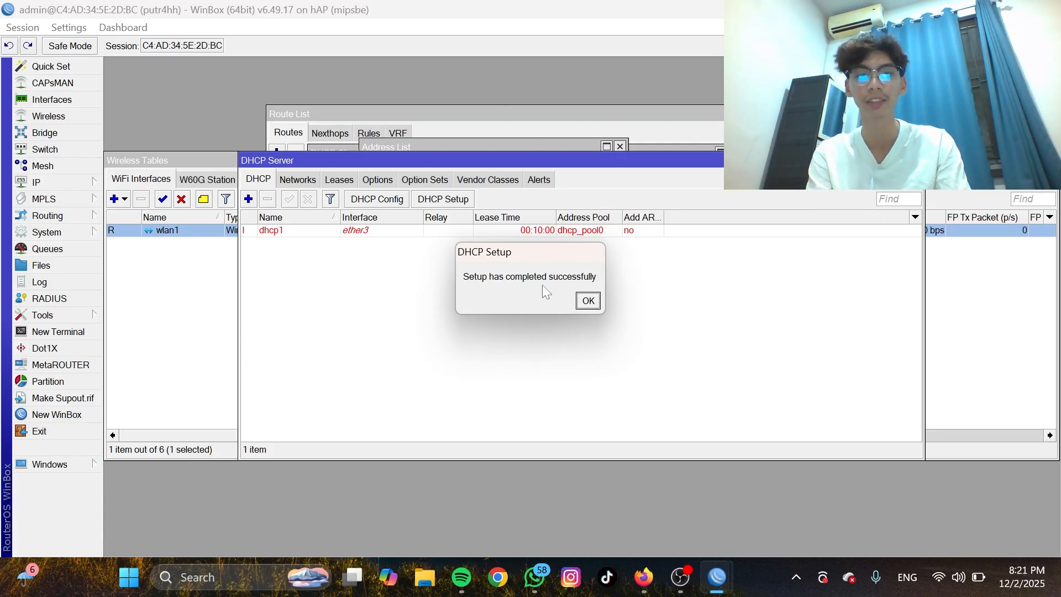
click(580, 301)
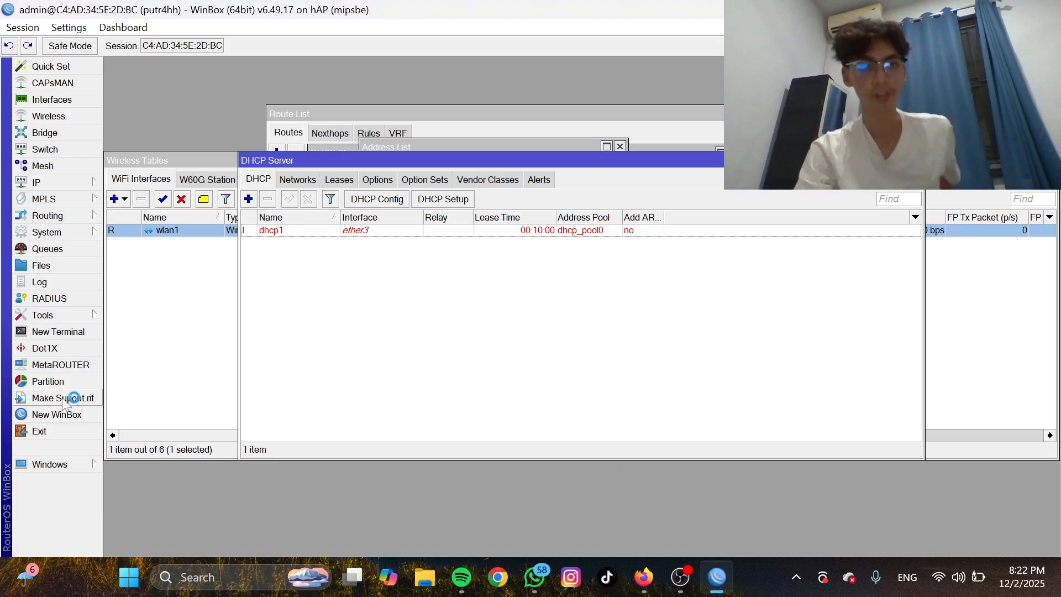
Set DNS servers 8.8.8.8 and 8.8.4.4, enable Allow Remote Requests, and apply
click(51, 183)
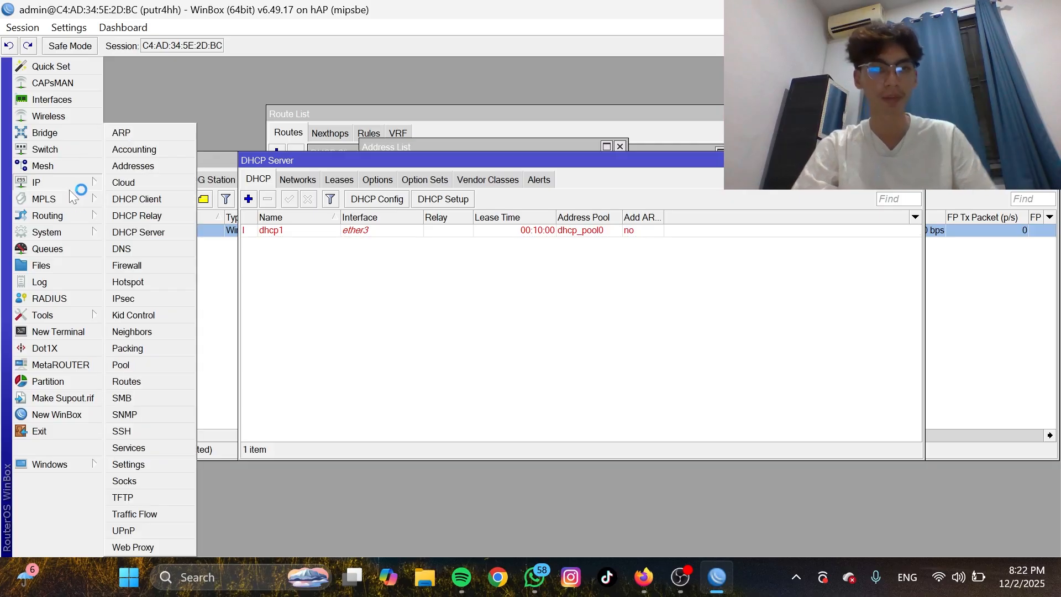
click(151, 246)
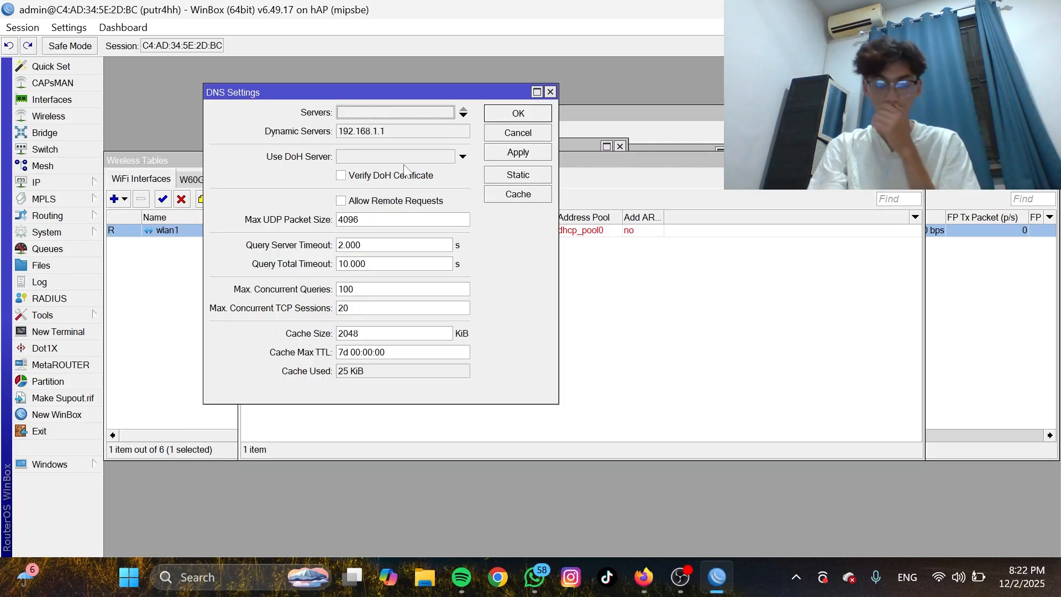
click(464, 115)
text(8.8.8.8)
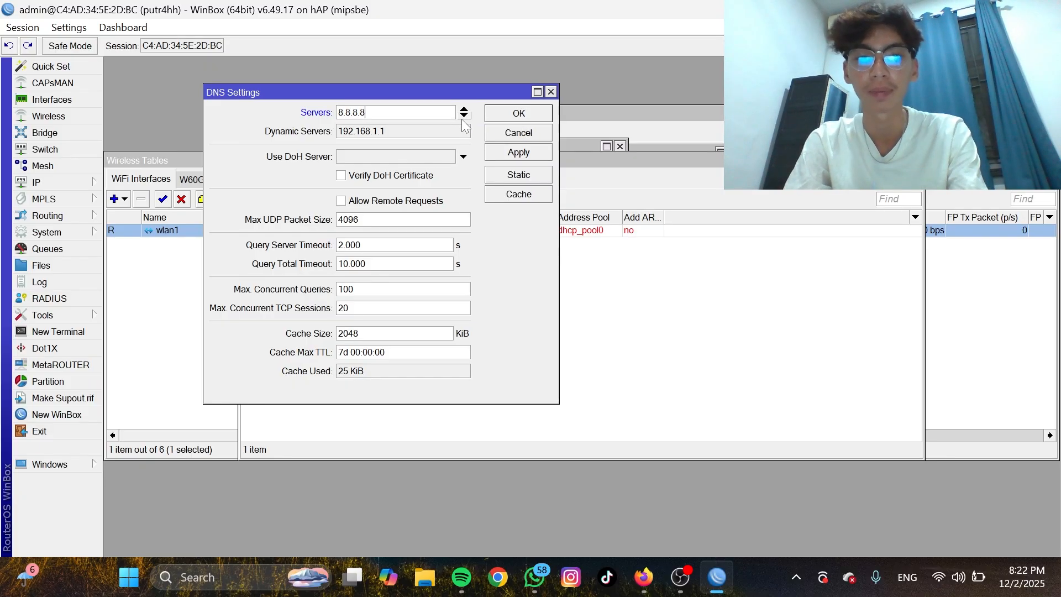
click(464, 115)
text(8)
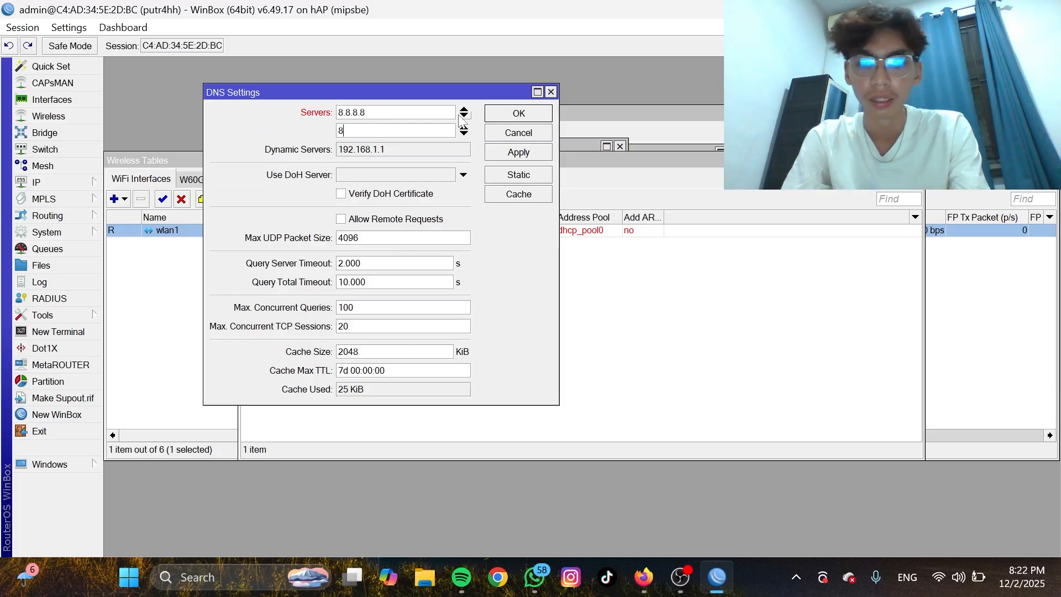
text(.8.4.4)
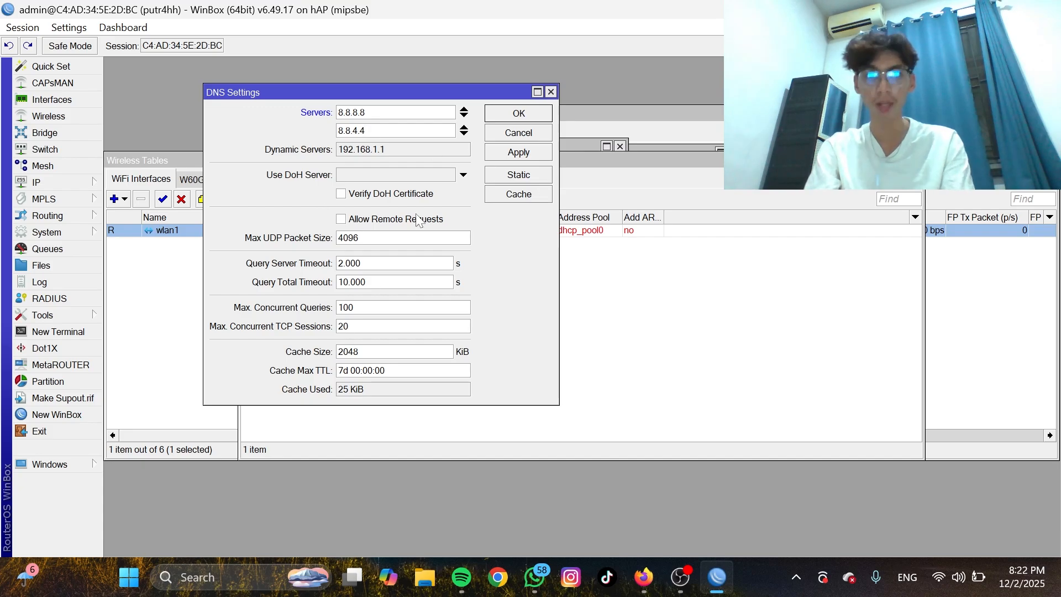
click(352, 224)
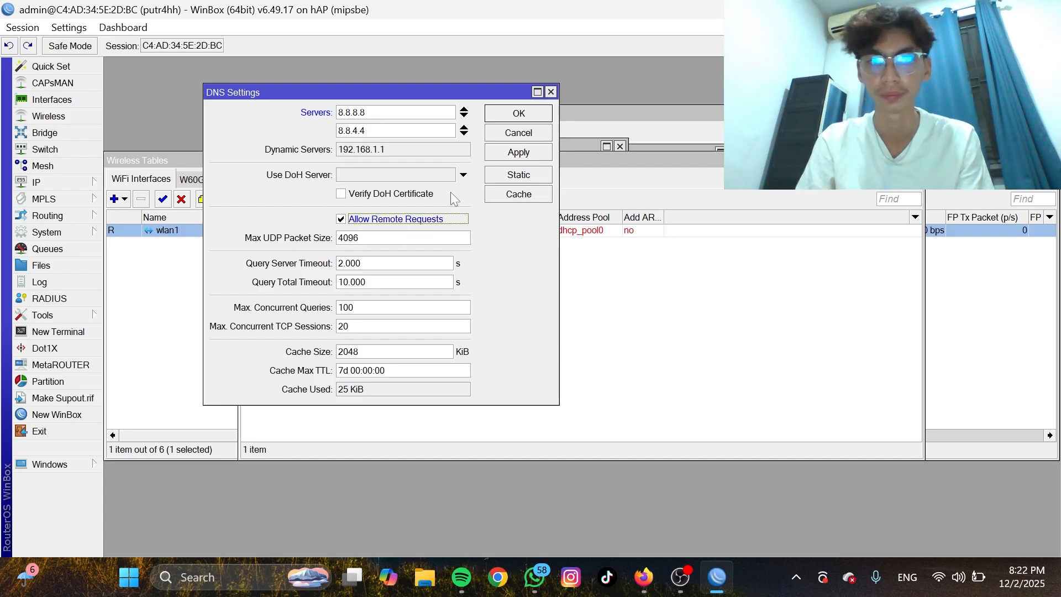
click(501, 153)
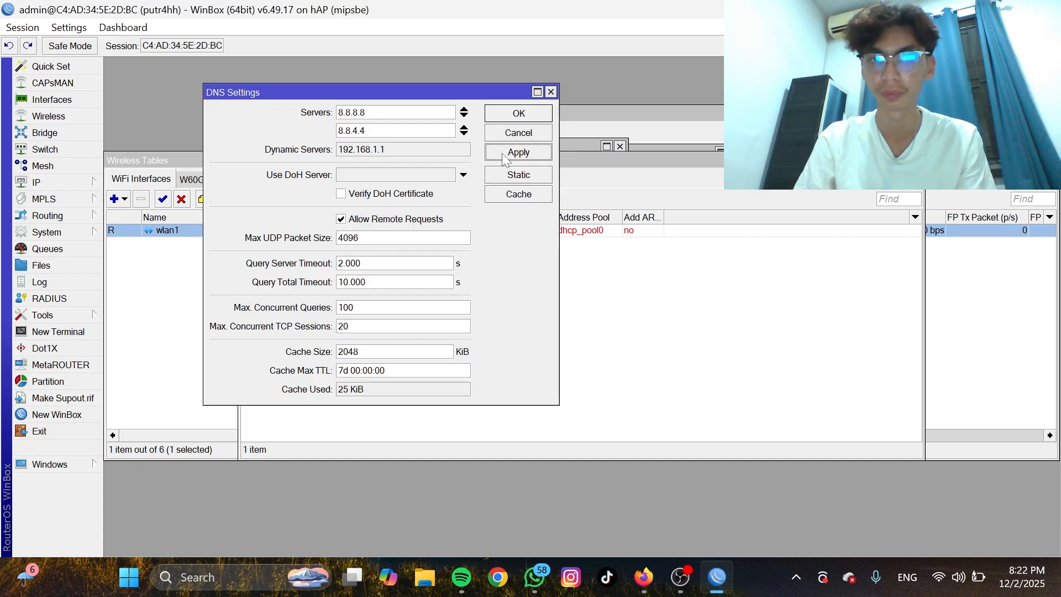
click(531, 111)
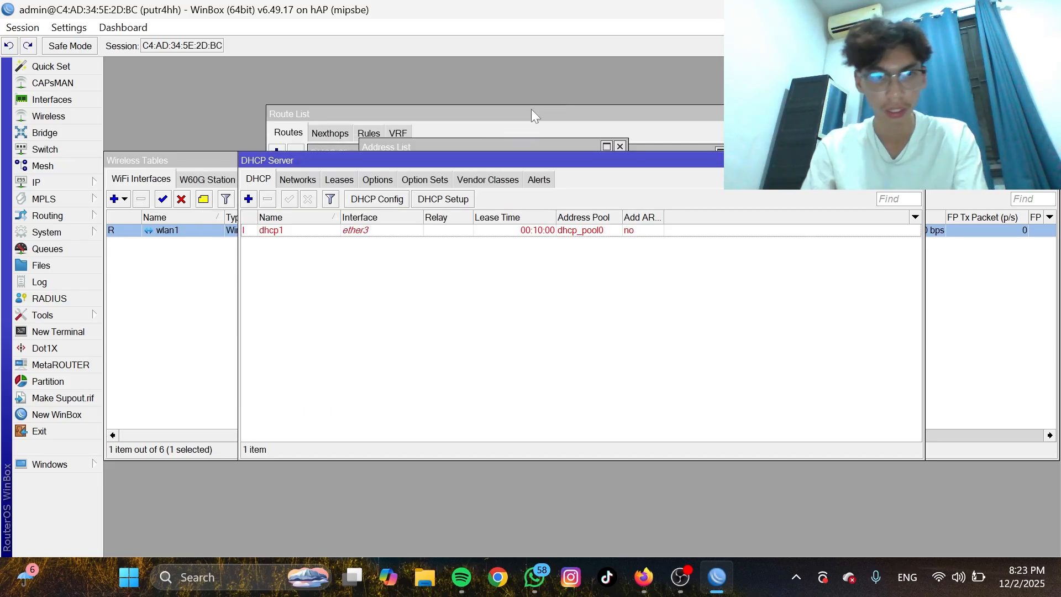
Add a srcnat firewall NAT rule with the masquerade action and save it
click(57, 184)
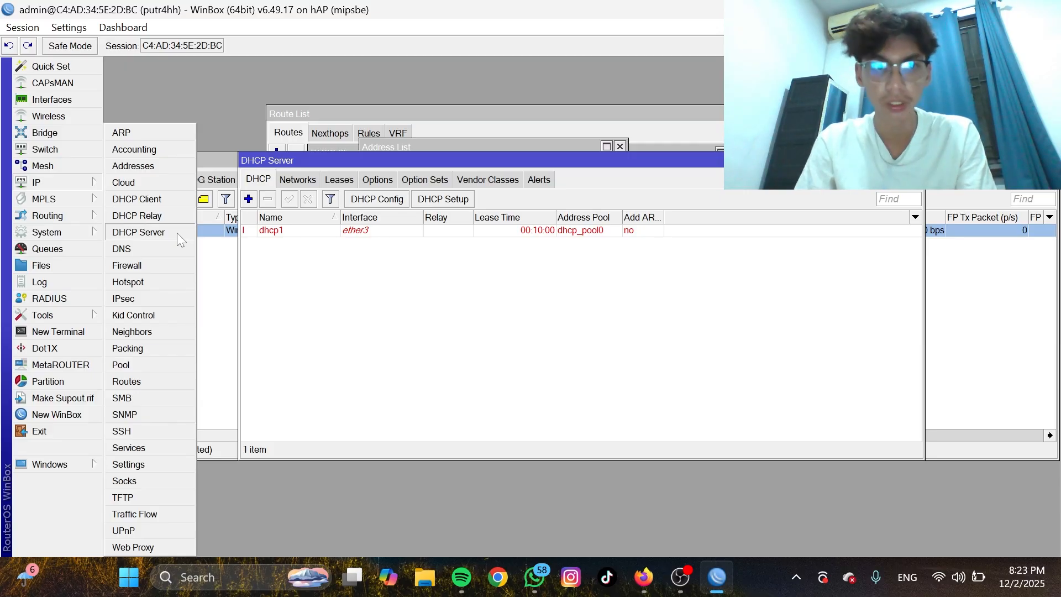
click(162, 264)
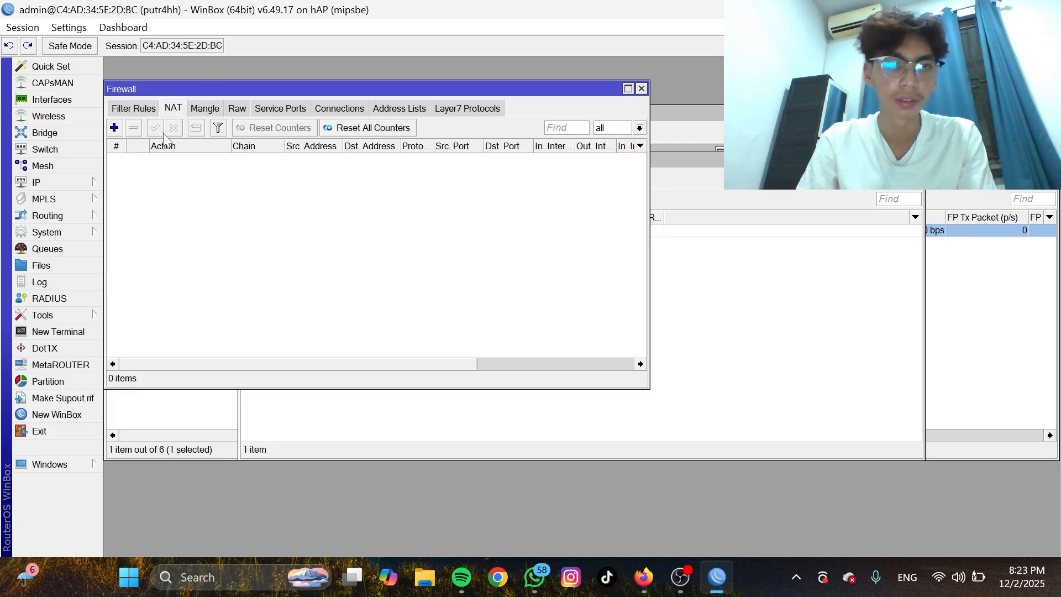
click(115, 128)
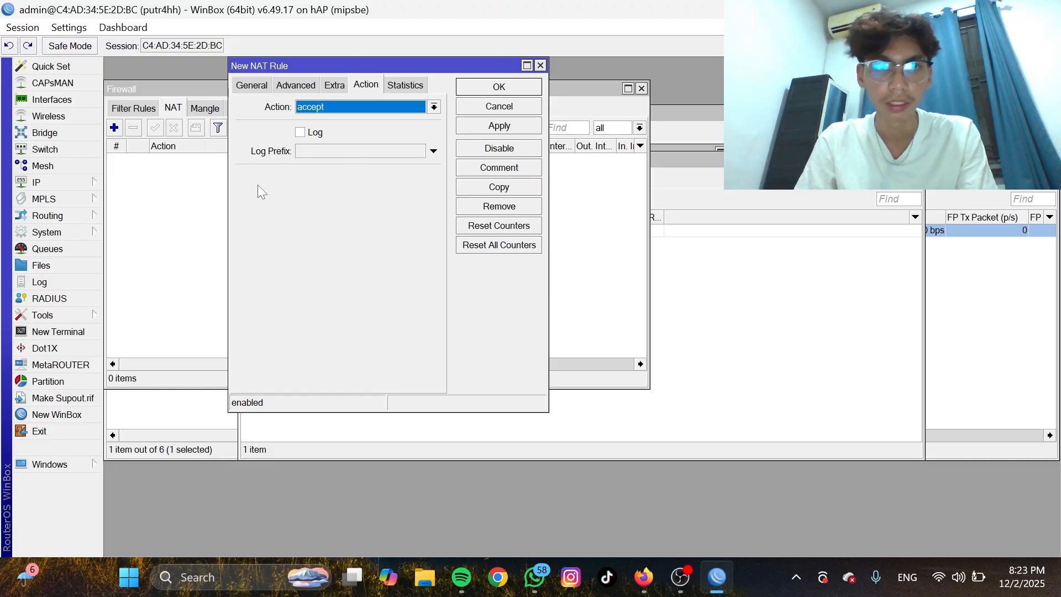
click(315, 111)
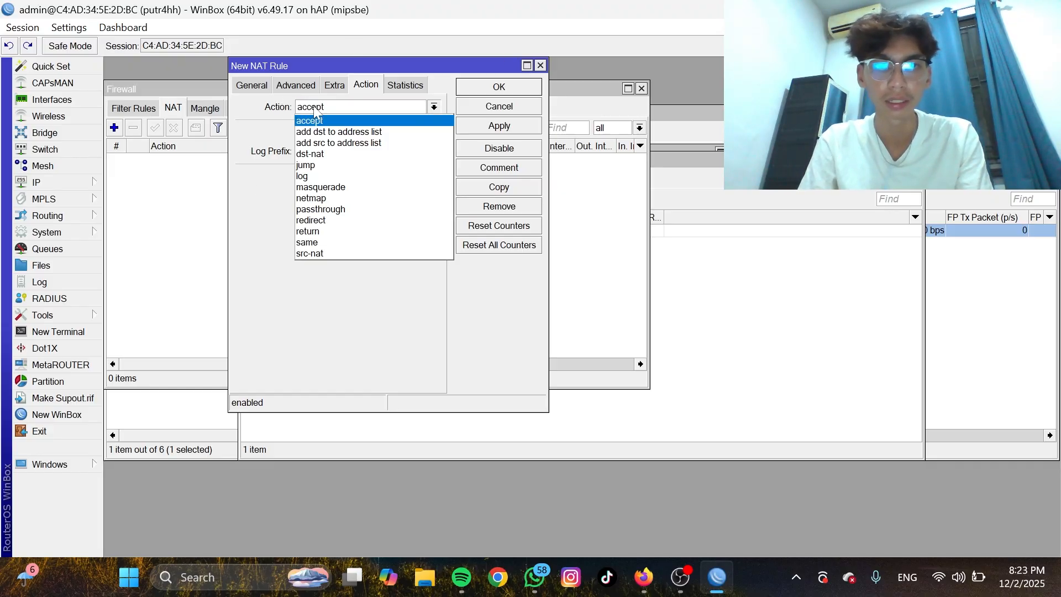
click(345, 186)
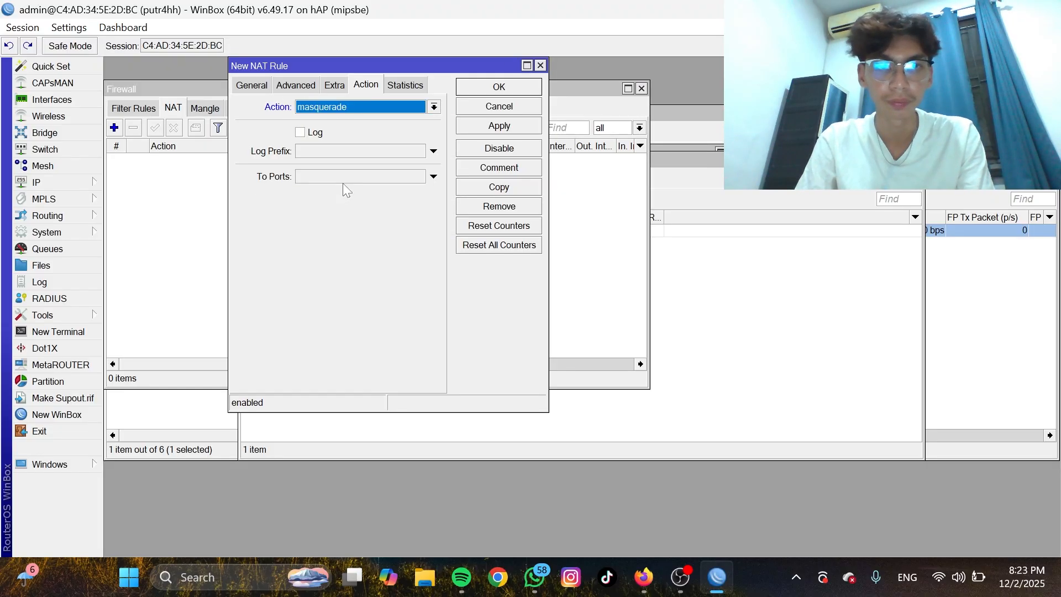
click(253, 86)
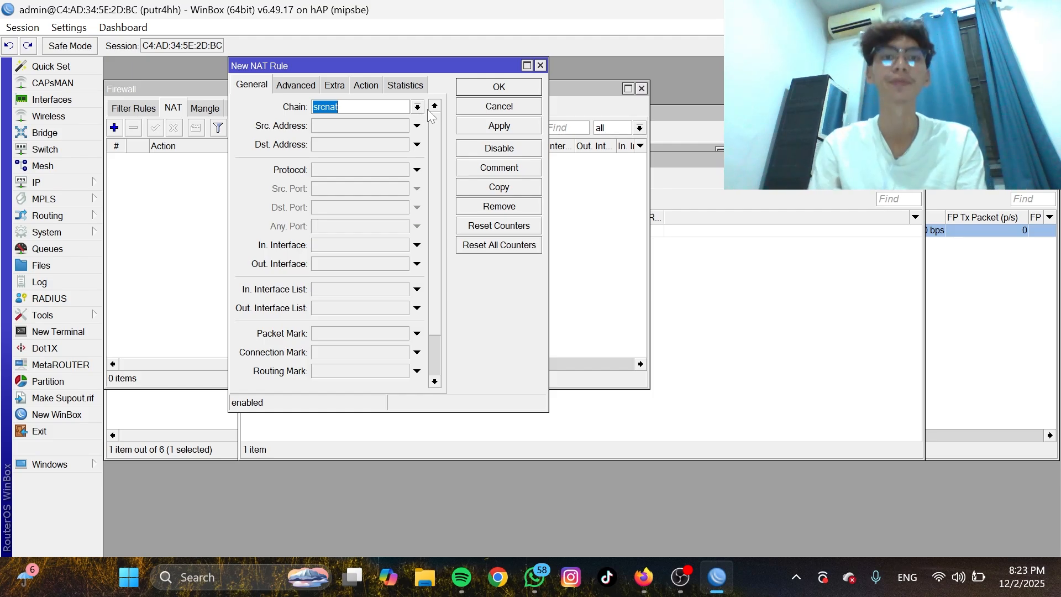
click(493, 87)
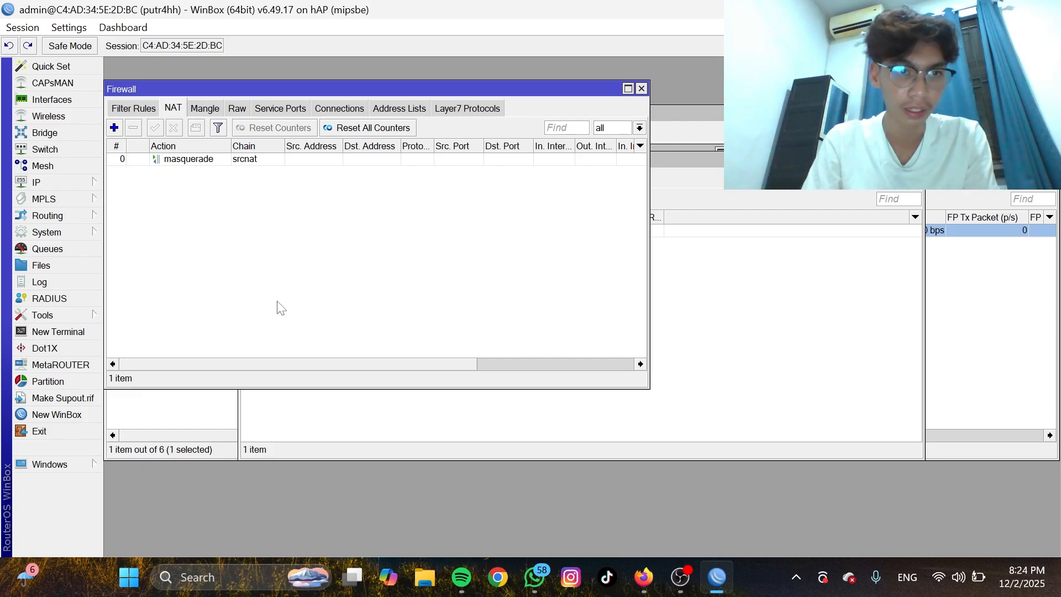
click(91, 233)
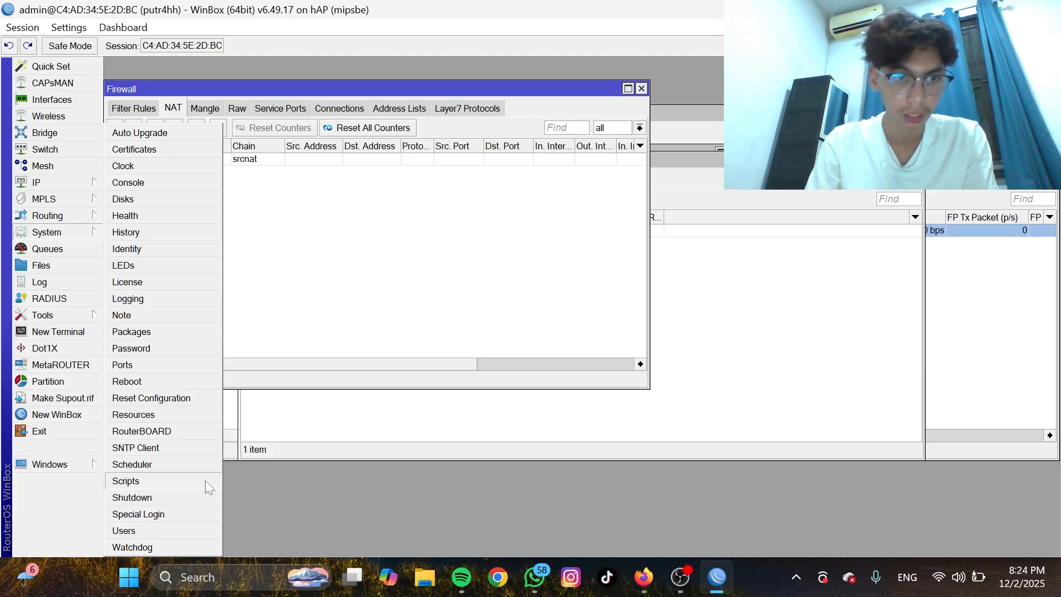
Create a new router user in the full group with a confirmed password
click(184, 528)
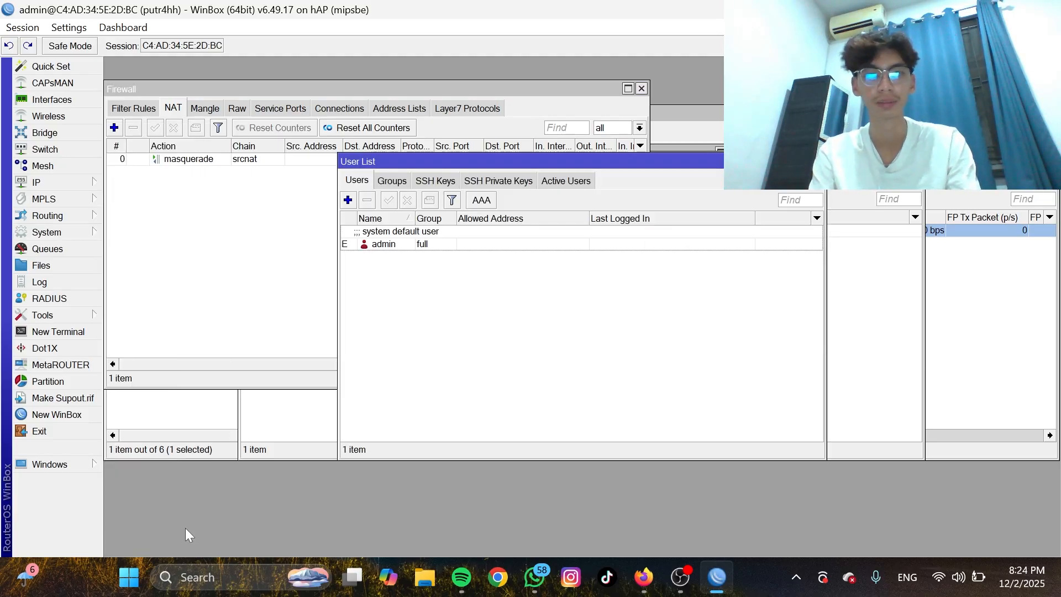
drag(595, 161, 554, 131)
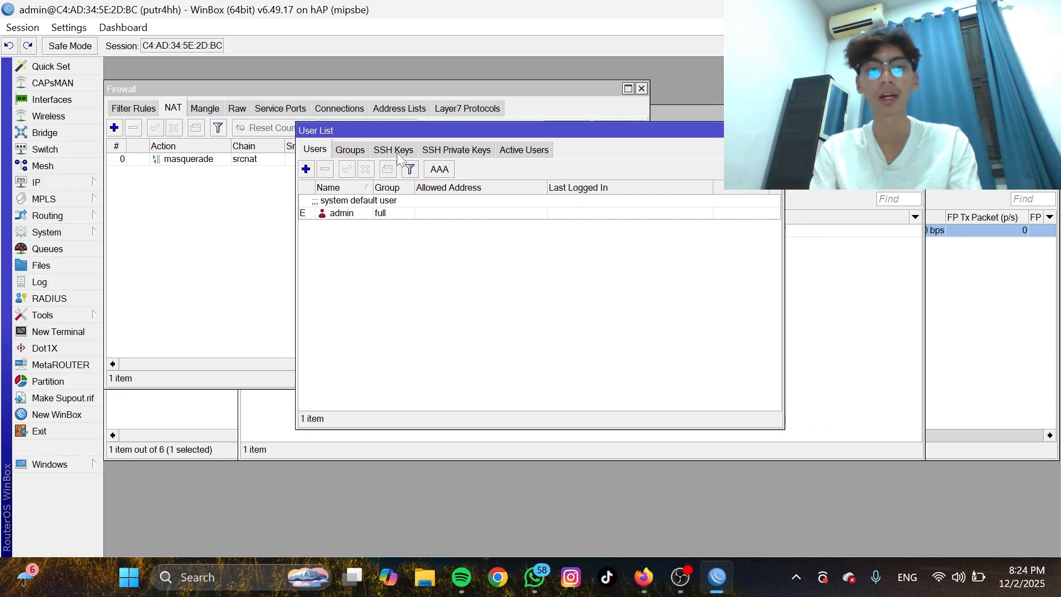
click(306, 169)
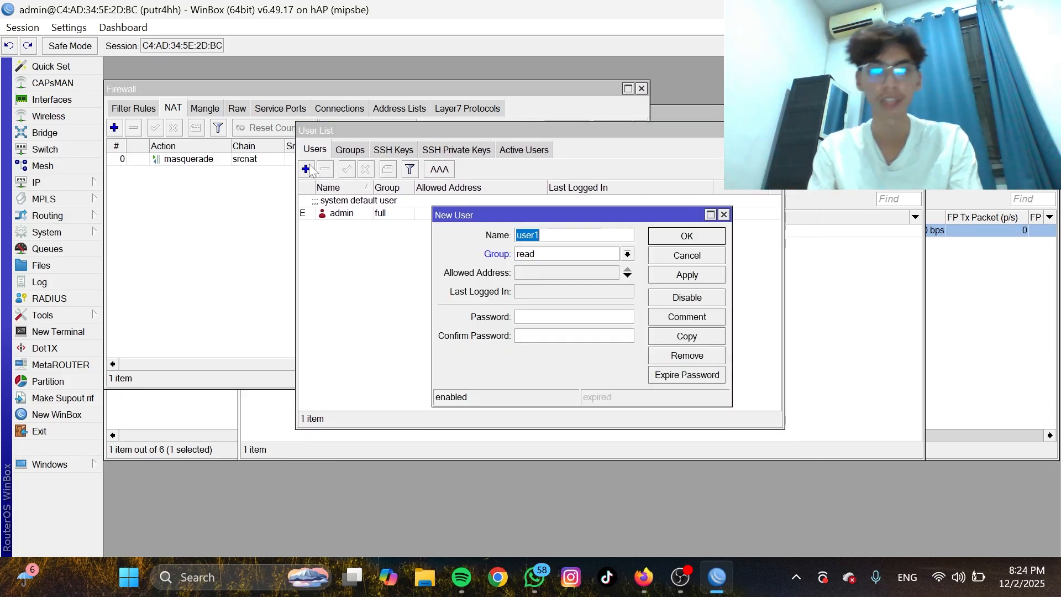
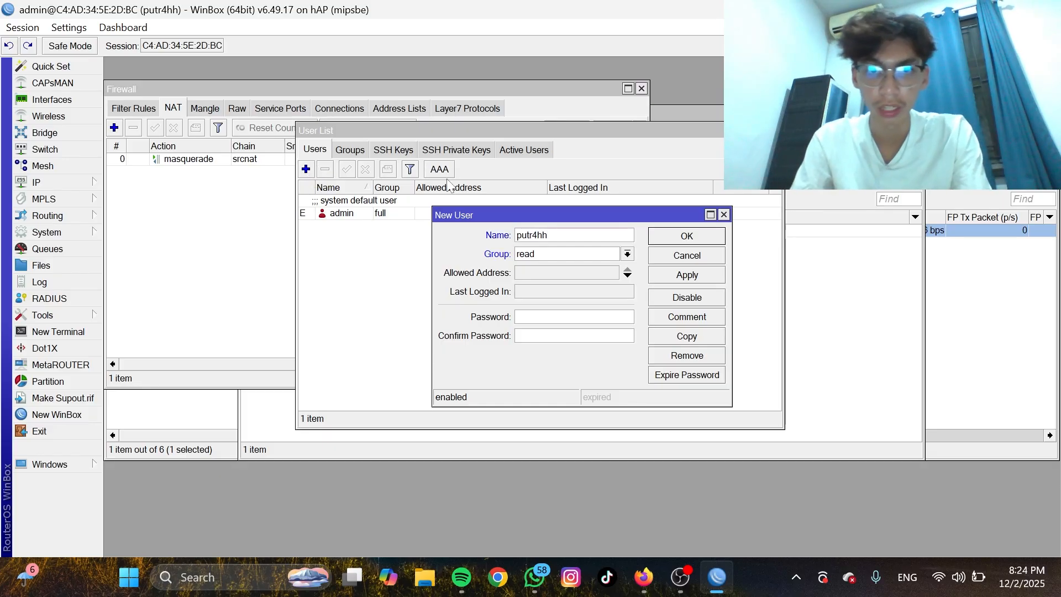
click(586, 253)
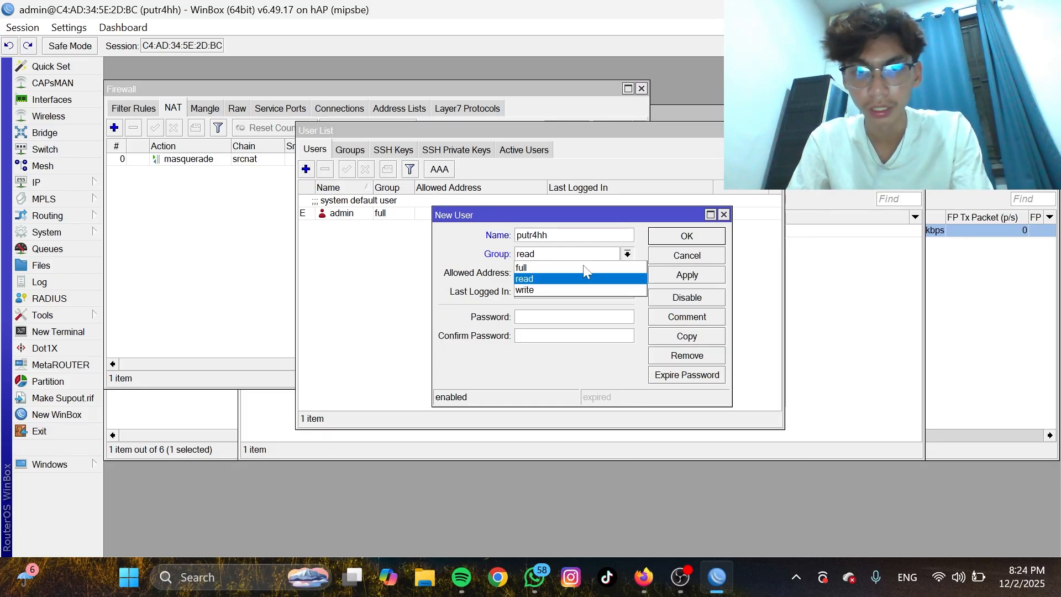
click(573, 267)
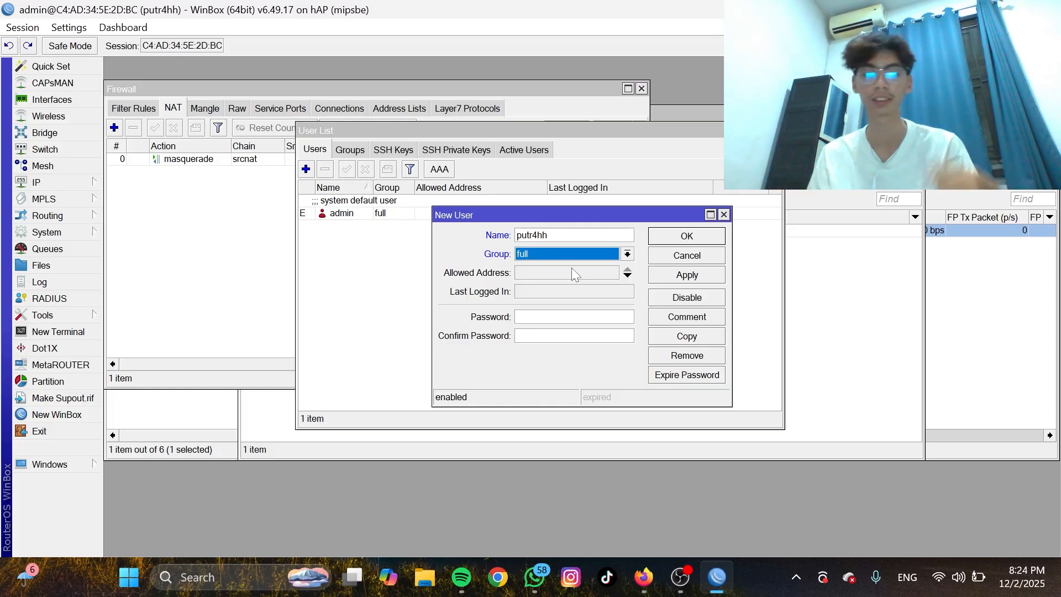
click(566, 317)
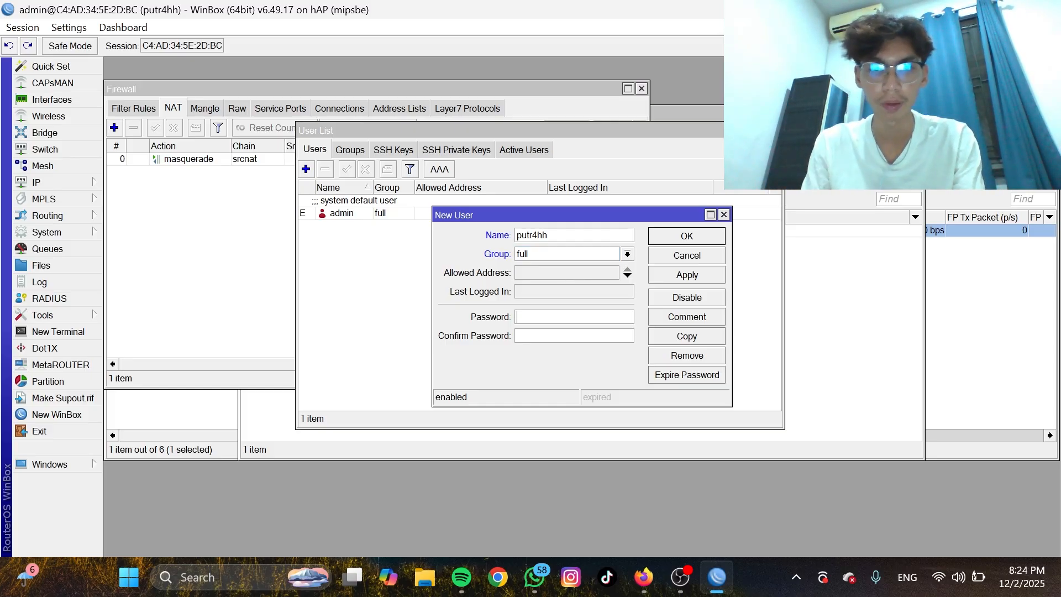
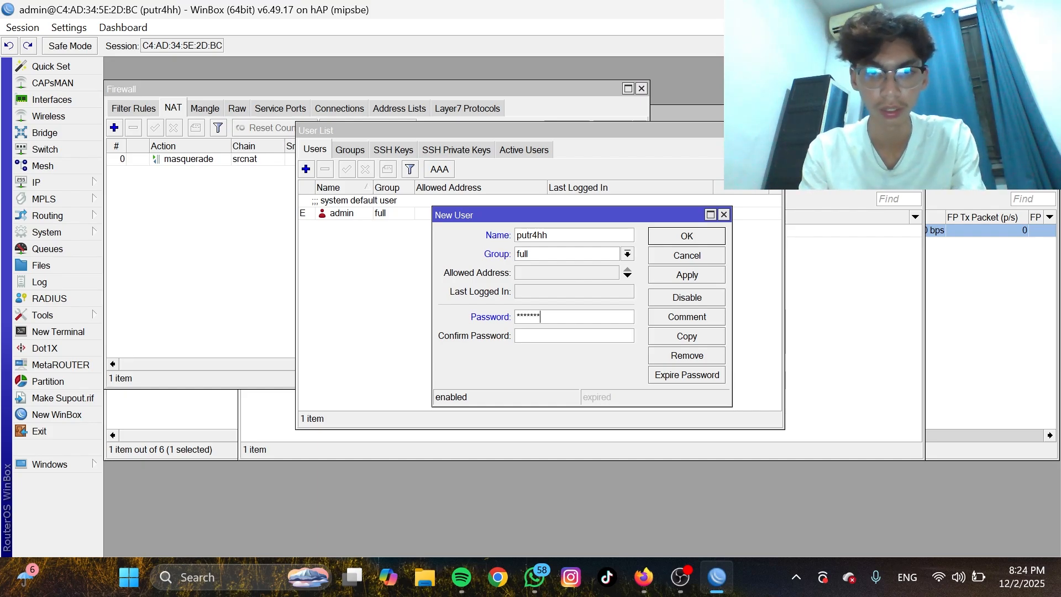
key(Tab)
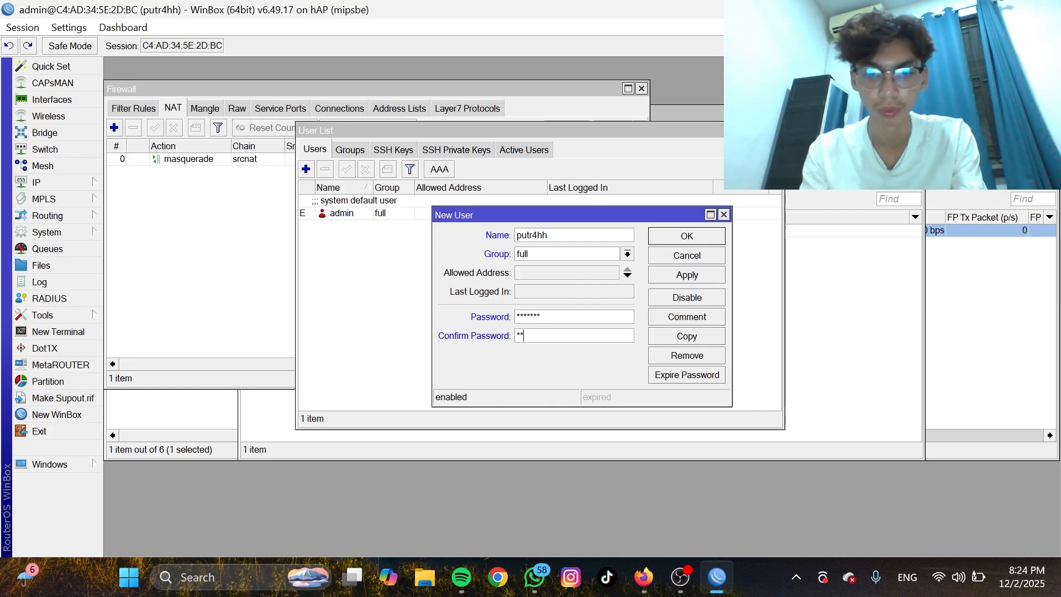
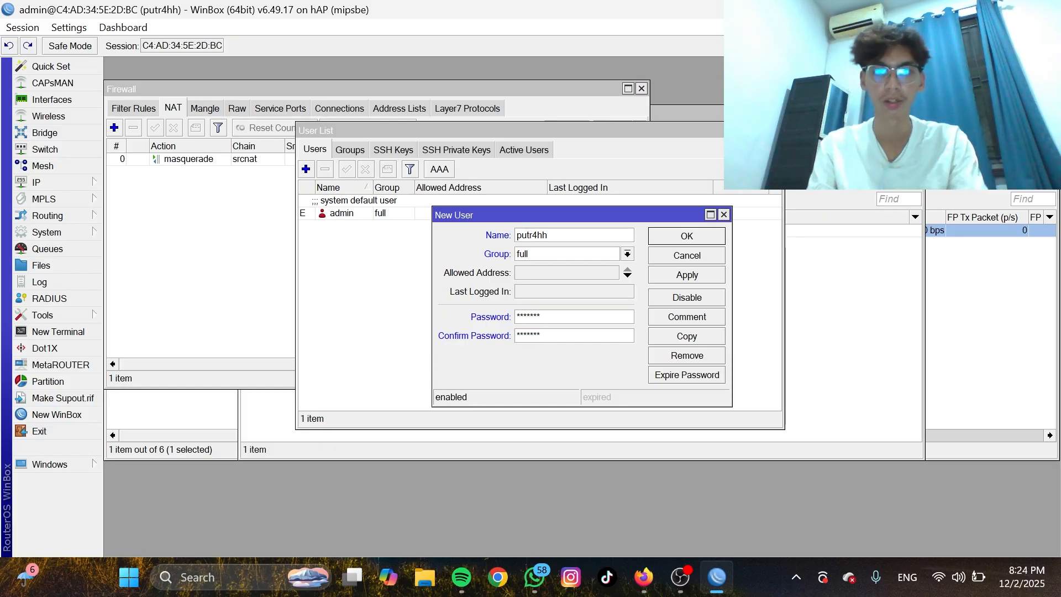
click(680, 279)
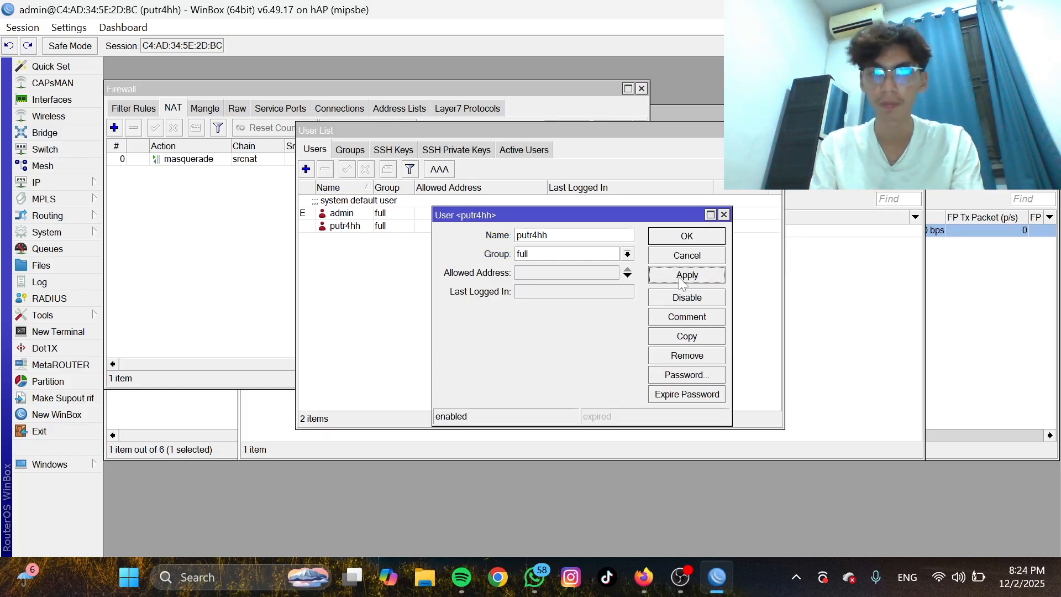
click(685, 237)
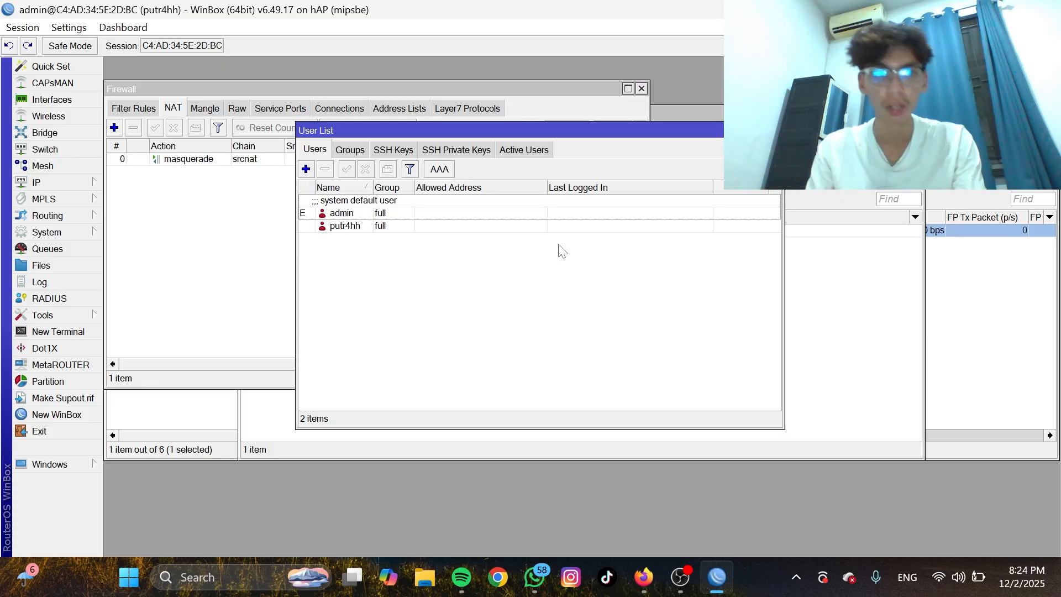
Create another user in the read group with a confirmed password
click(302, 173)
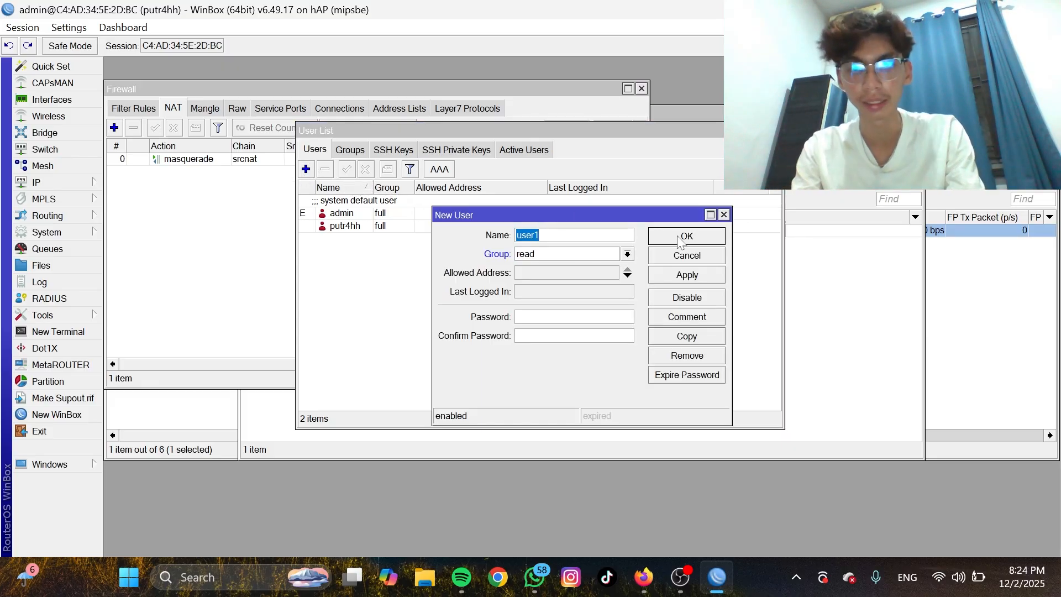
text(tkj)
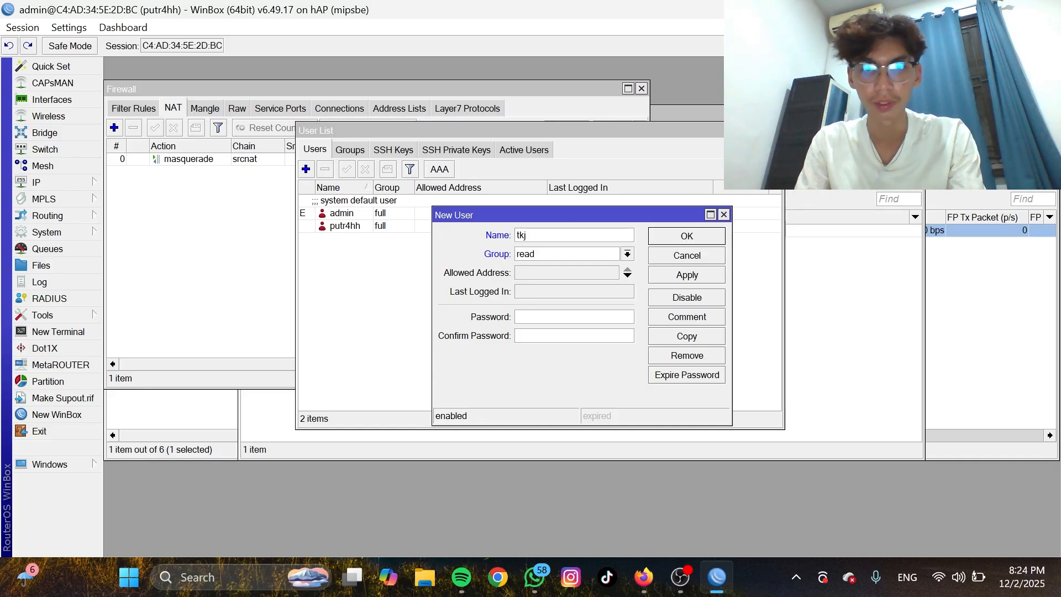
text(****)
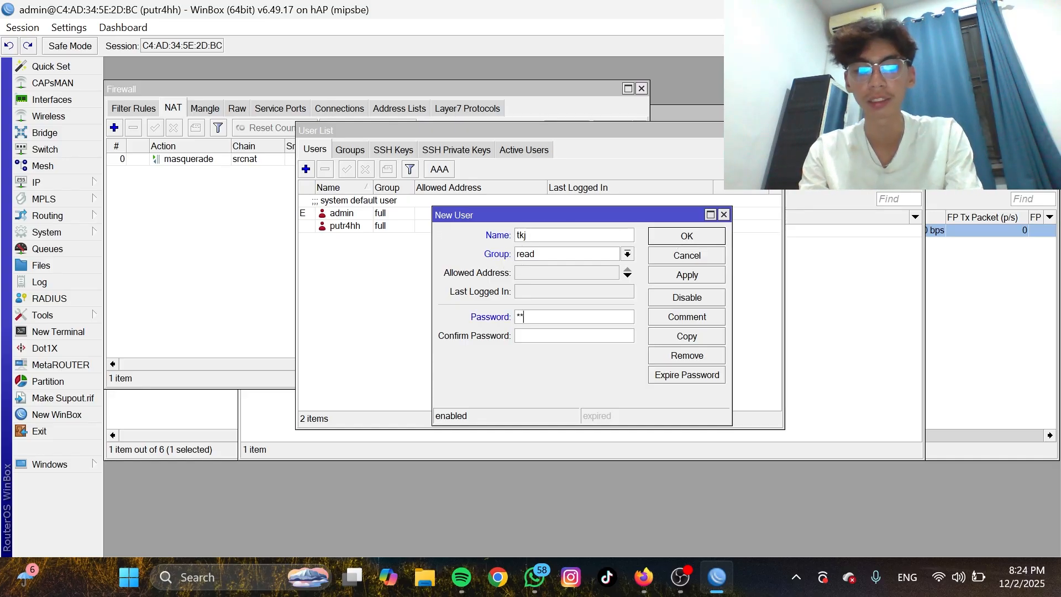
key(BackSpace)
key(BackSpace)
key(BackSpace)
key(BackSpace)
text(*********)
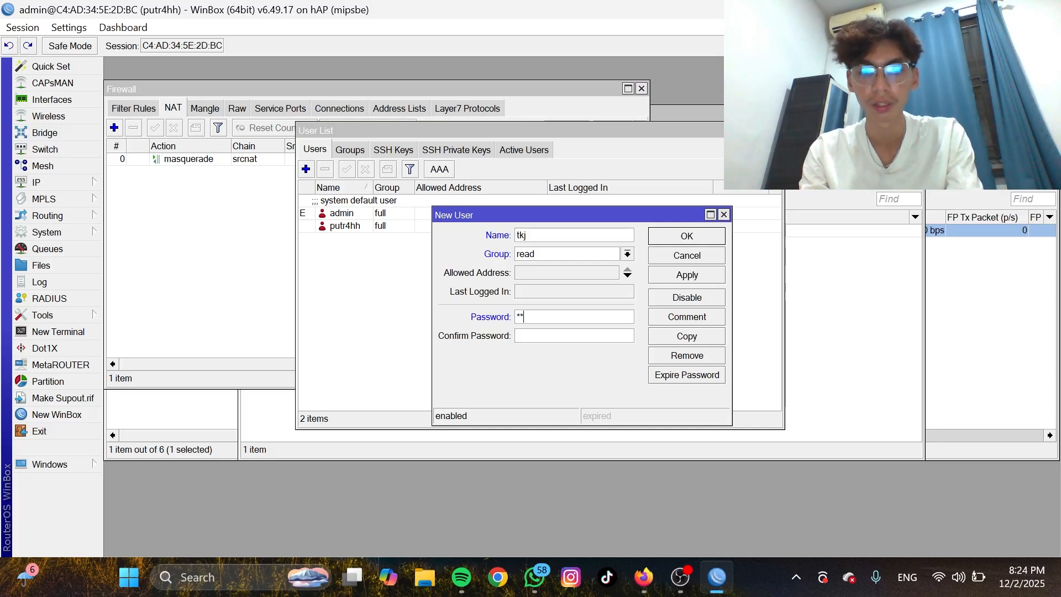
text(******)
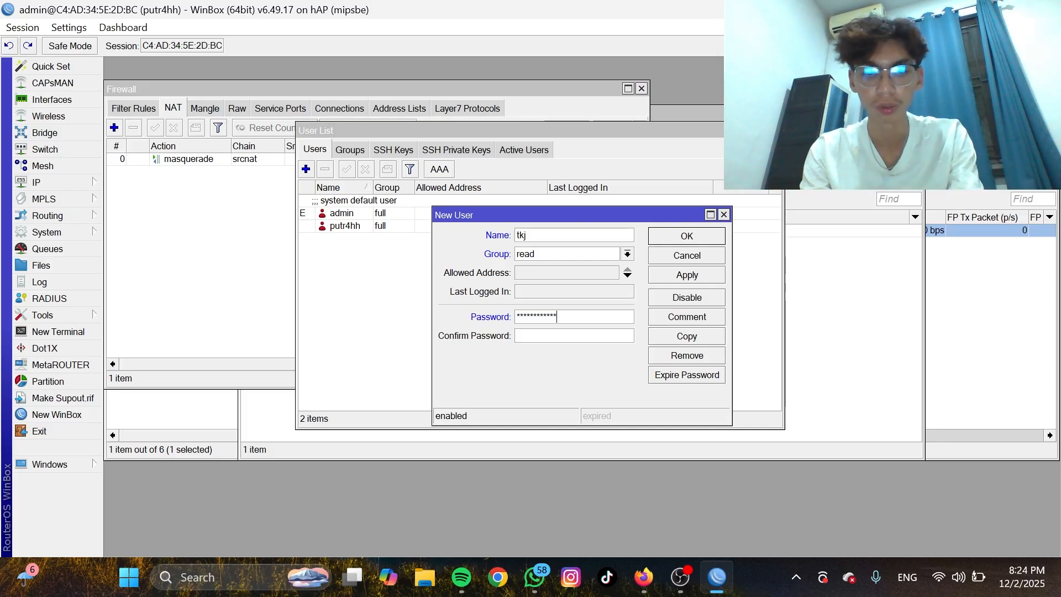
click(534, 330)
text(**********)
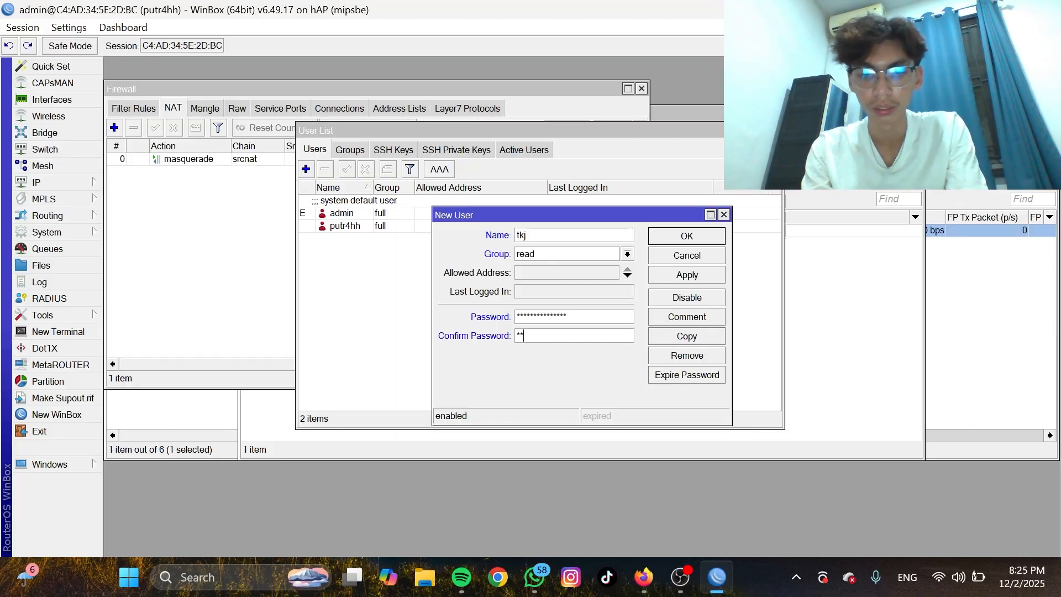
text(*****)
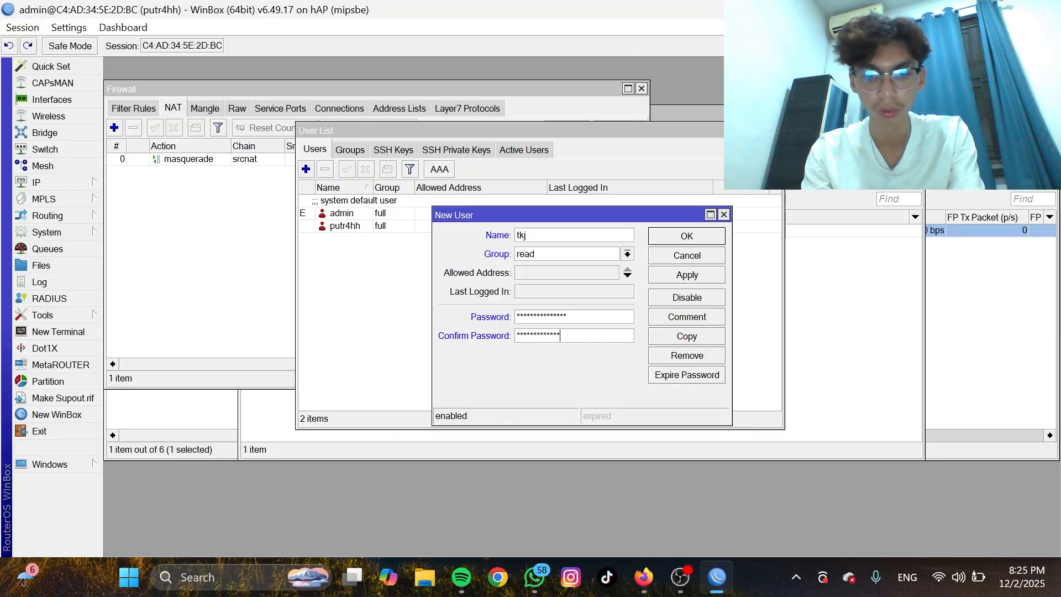
click(674, 274)
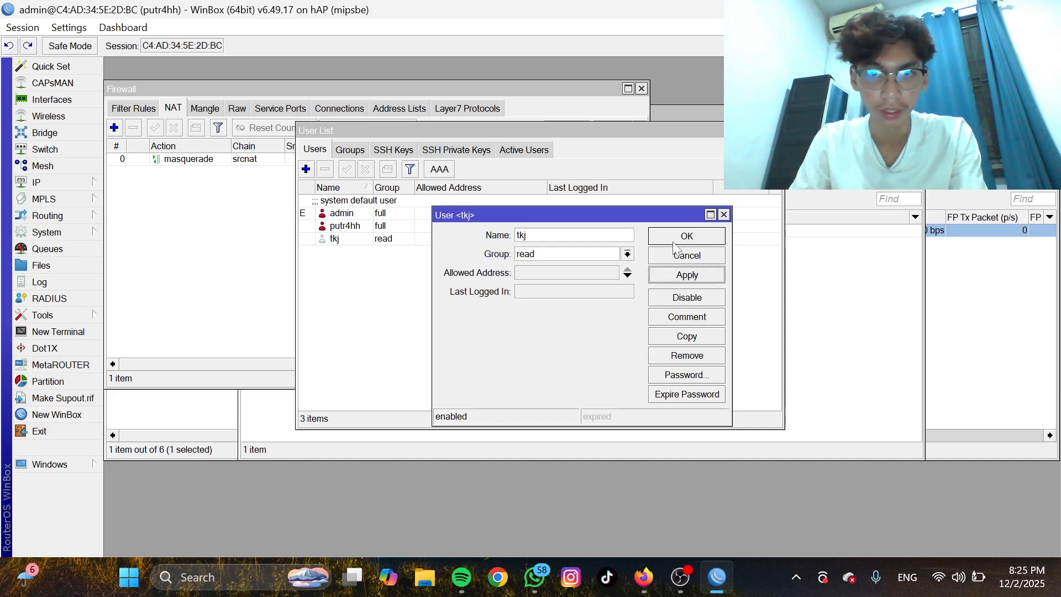
click(674, 240)
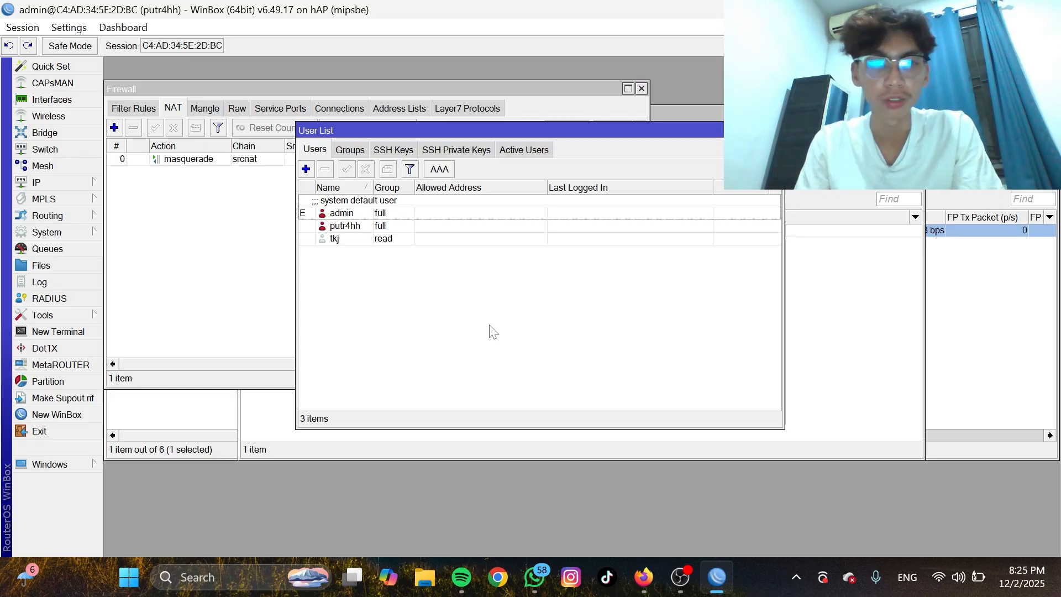
Remove the admin user, close WinBox, and search the Start menu for winbox
right_click(358, 216)
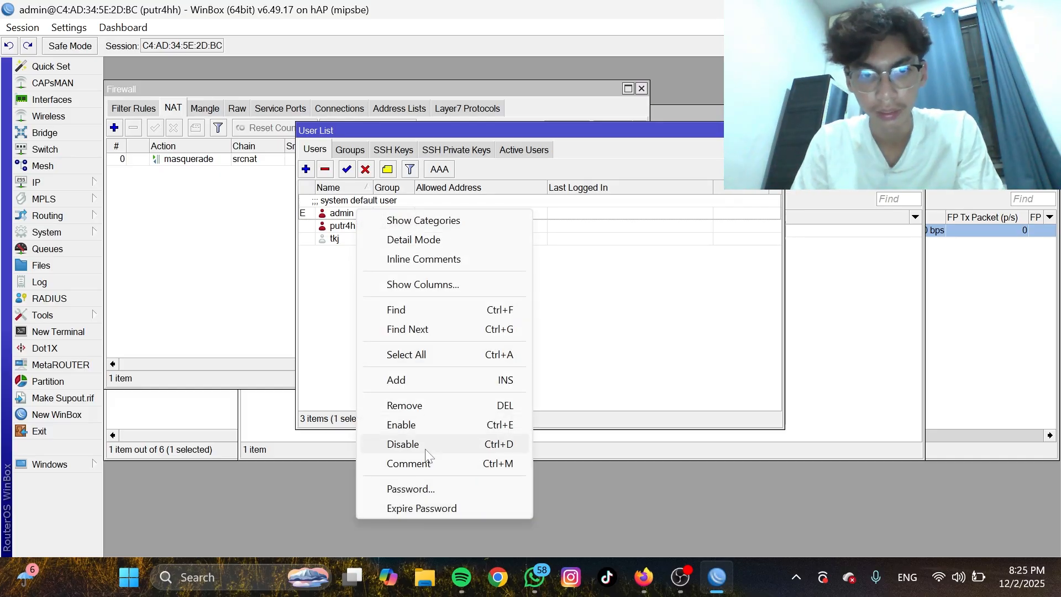
click(409, 412)
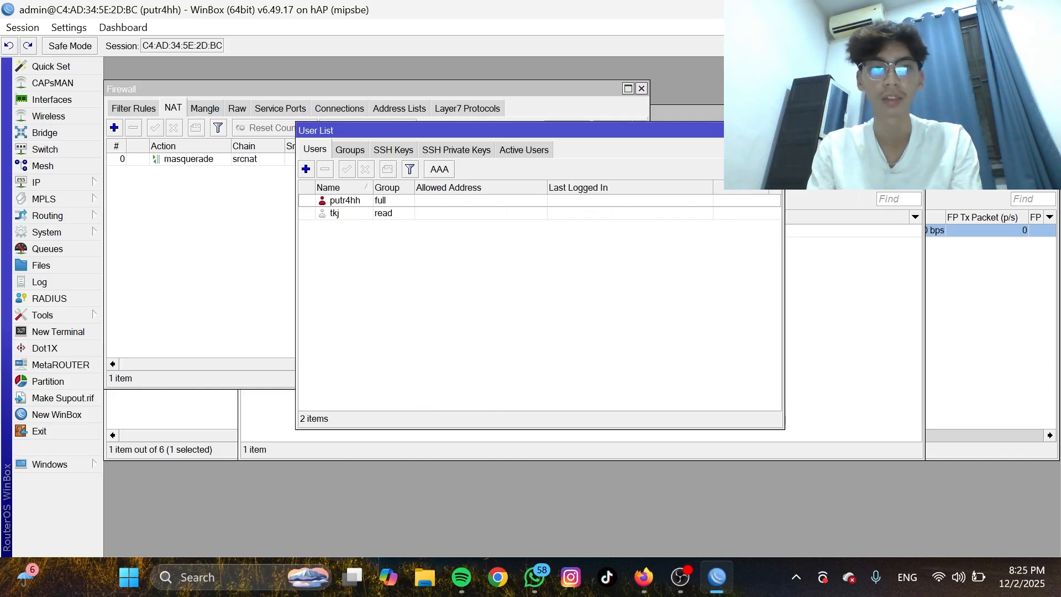
key(alt+F4)
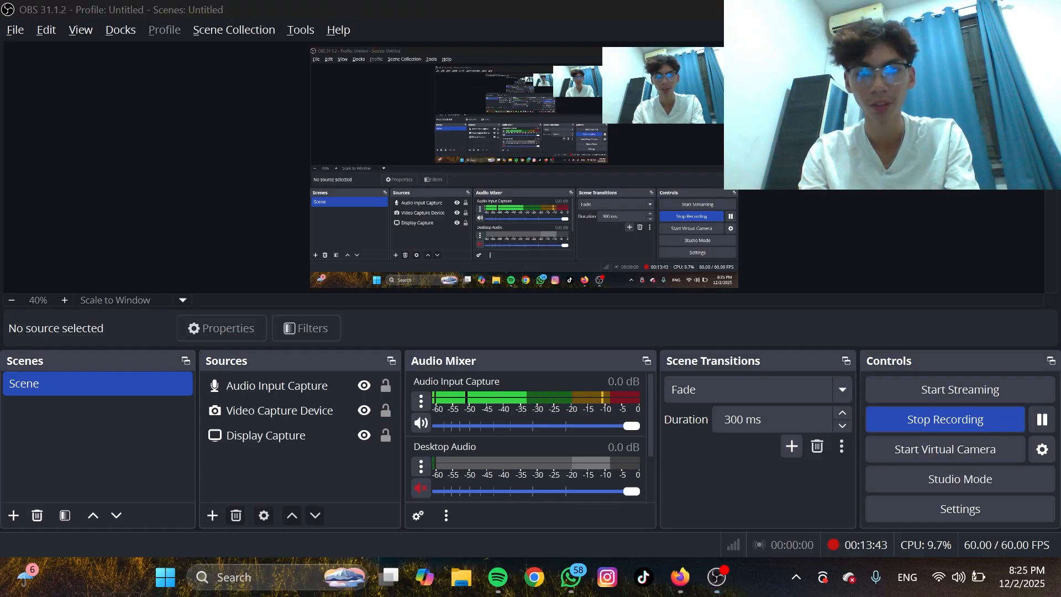
key(super)
text(winbox)
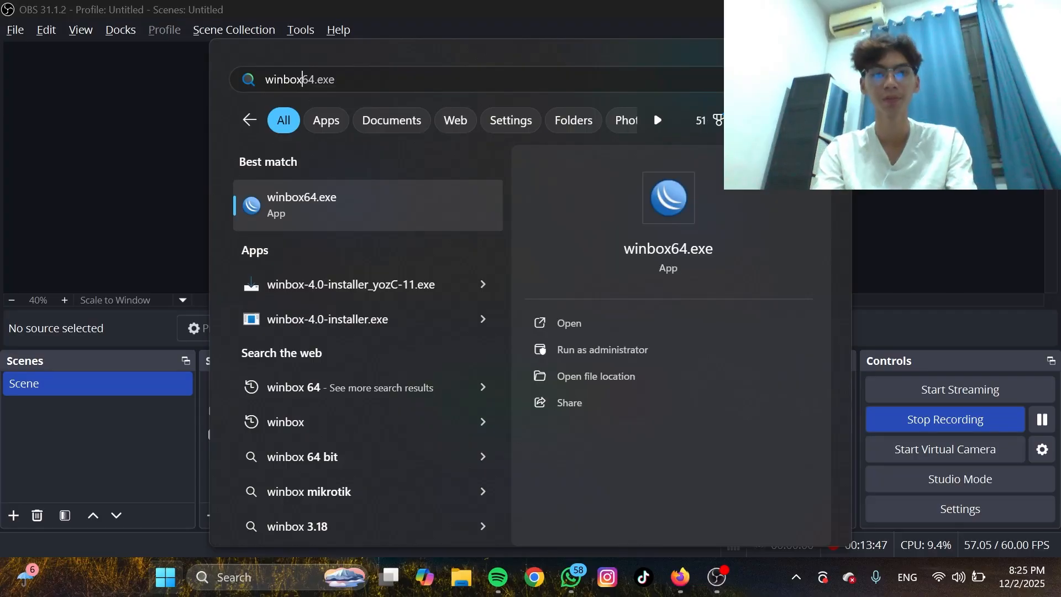
Relaunch WinBox, select the router, and log in as the full-access user
key(Return)
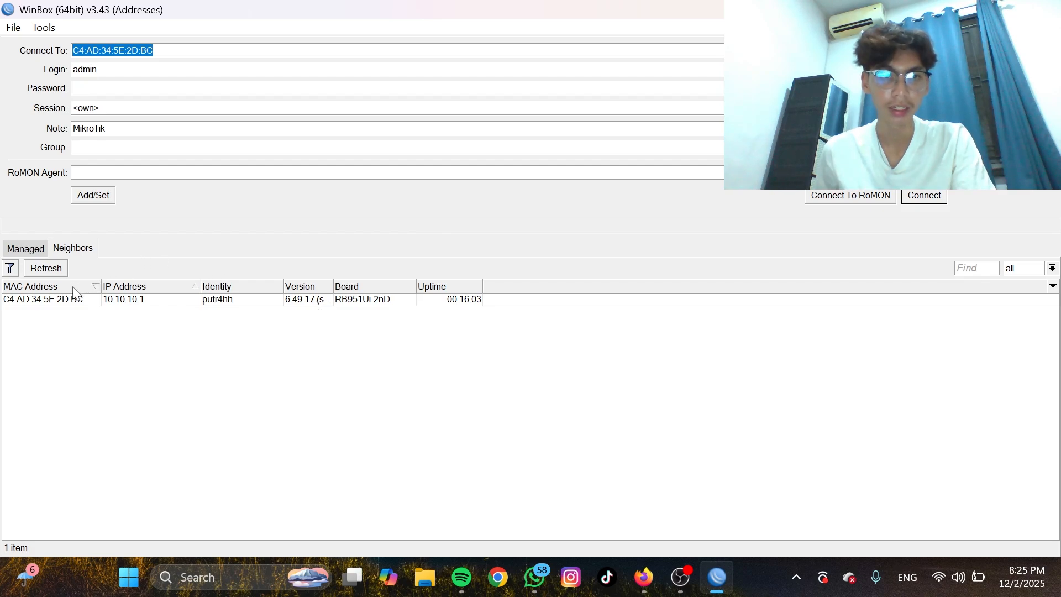
click(54, 303)
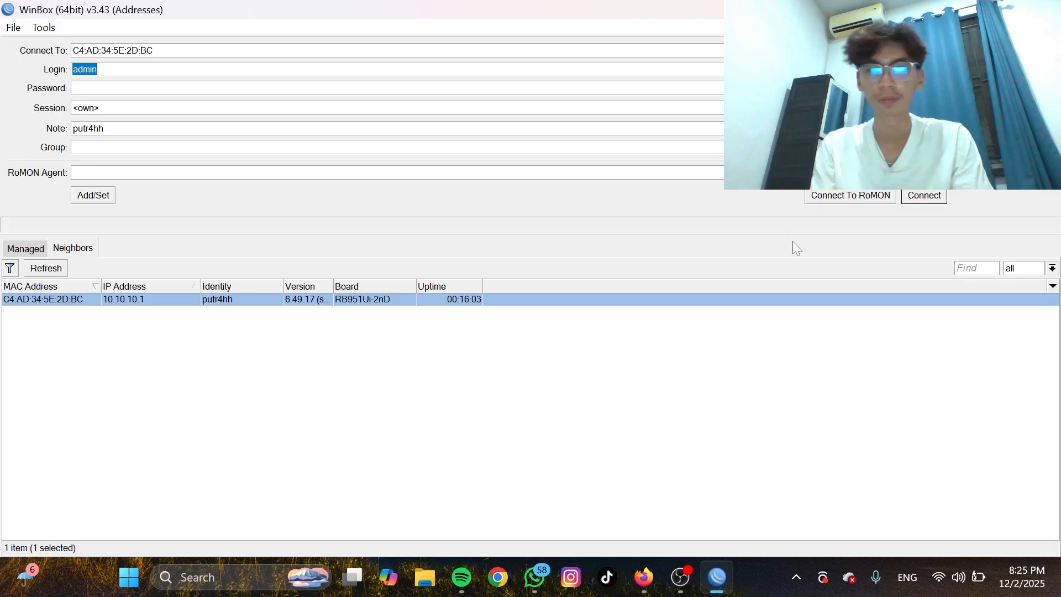
click(926, 197)
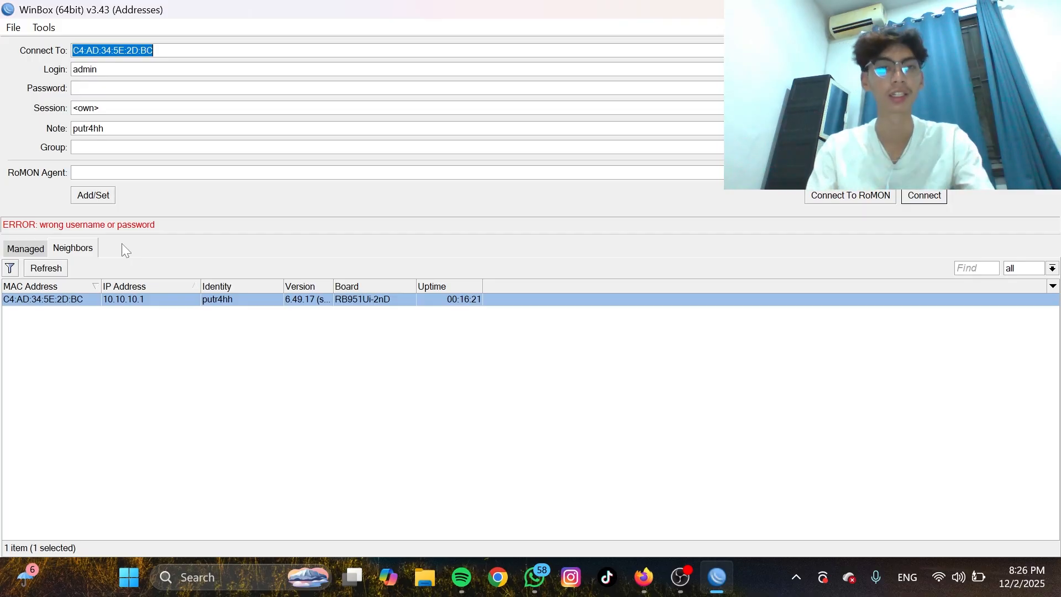
key(Tab)
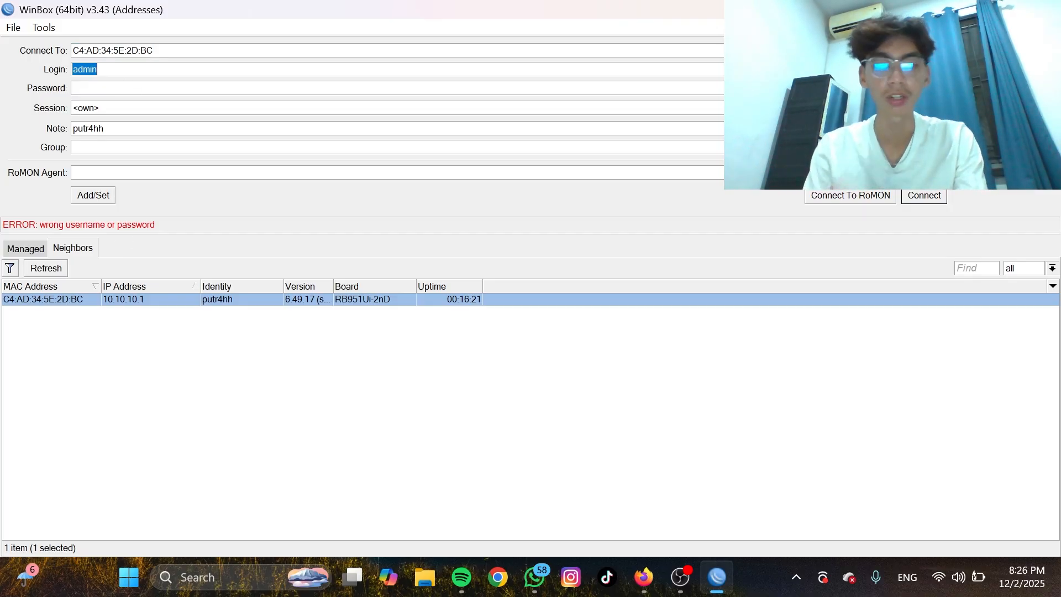
text(putr4hh)
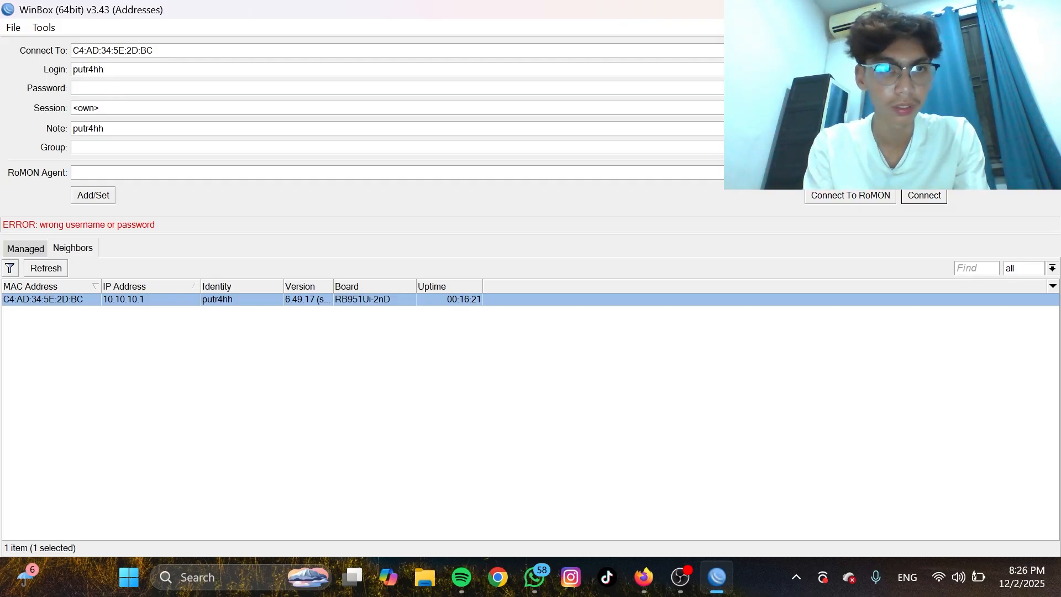
key(Tab)
text(*******)
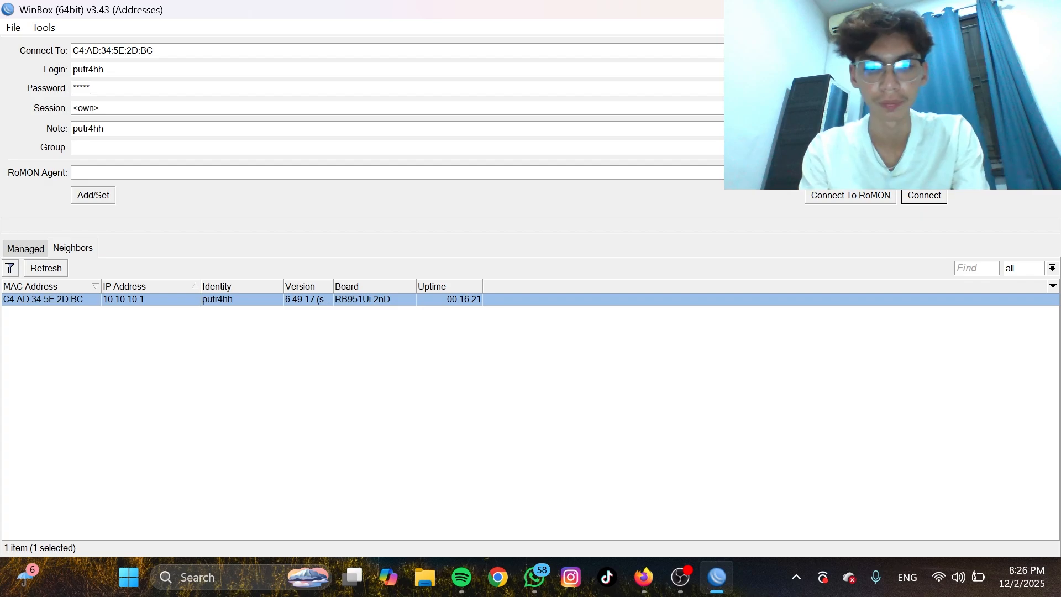
click(923, 196)
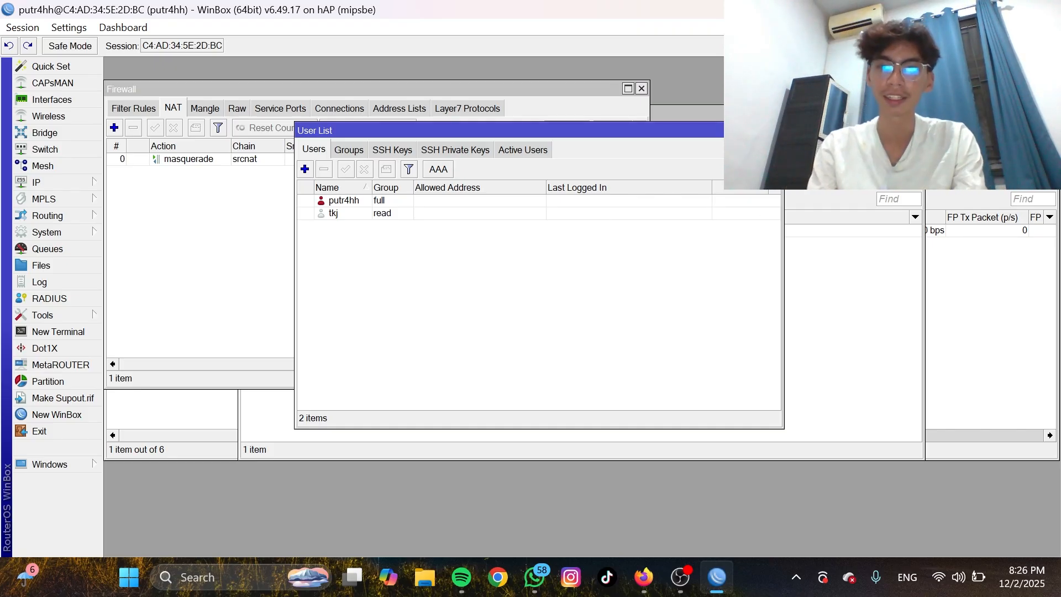
Close WinBox, relaunch it, and connect as the read-only user
click(1047, 9)
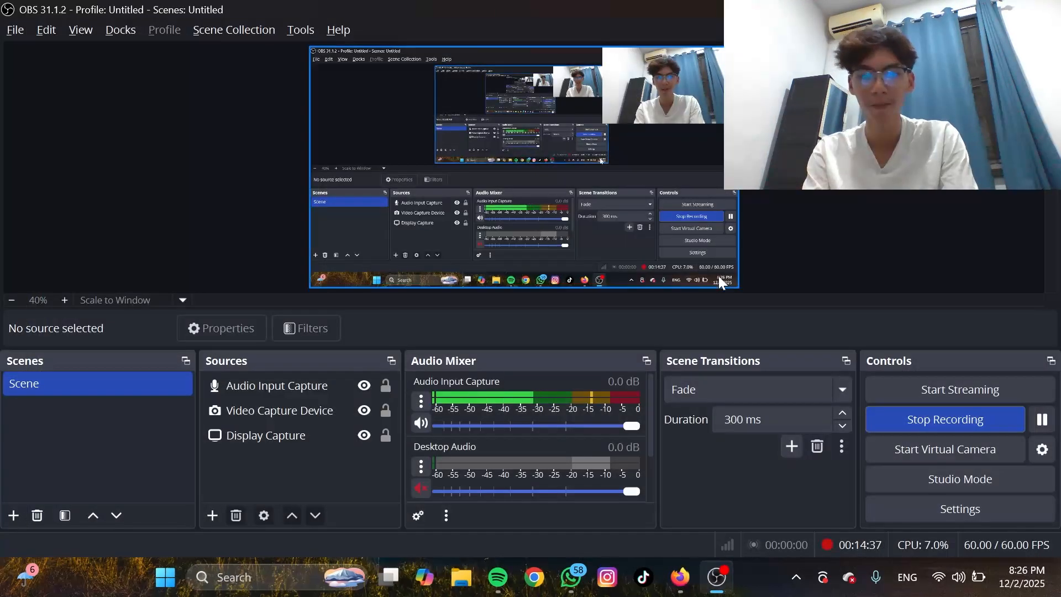
key(super)
text(winbox)
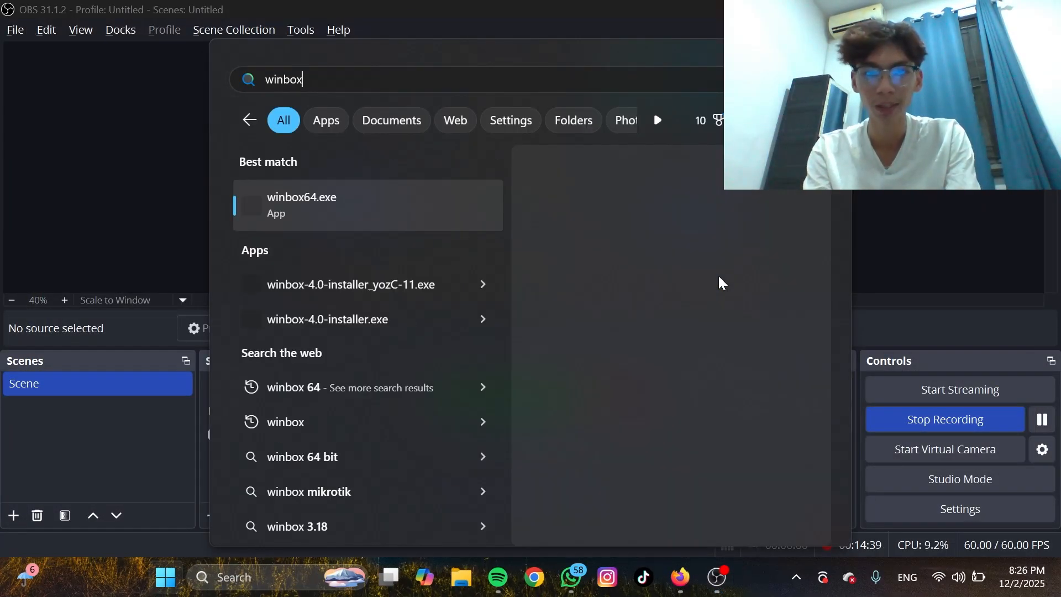
key(Return)
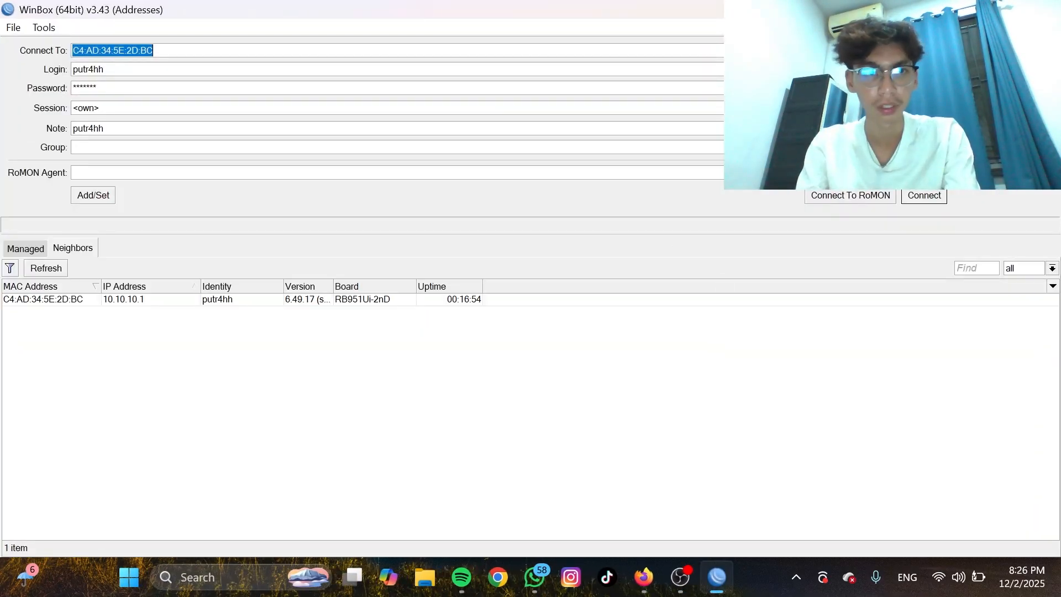
key(Tab)
text(tkj)
key(Tab)
key(ctrl+a)
text(********)
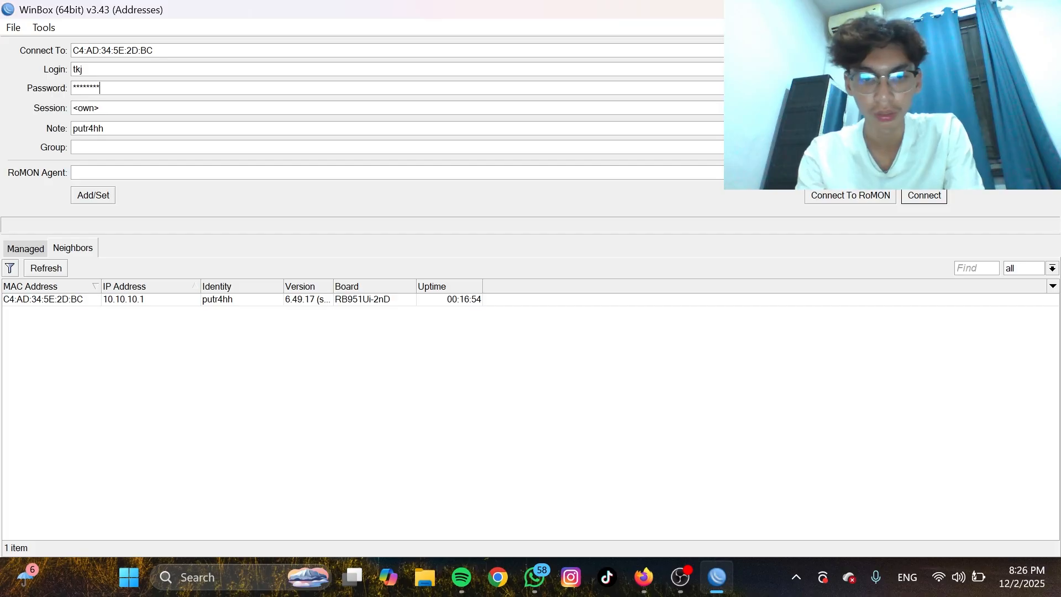
key(Return)
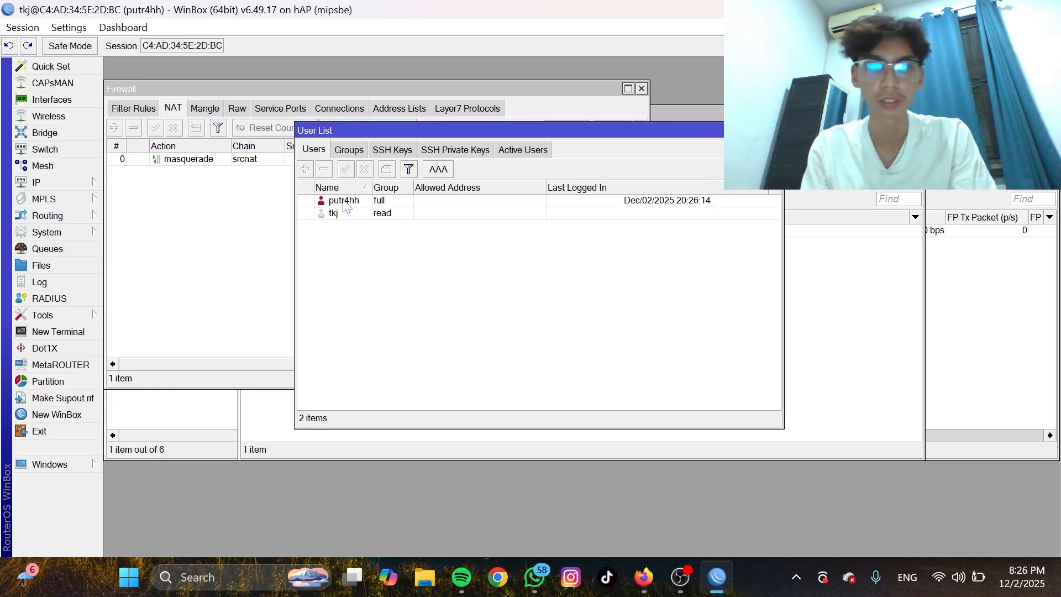
Inspect the full and read user entries and their groups in the User List
click(344, 202)
click(348, 213)
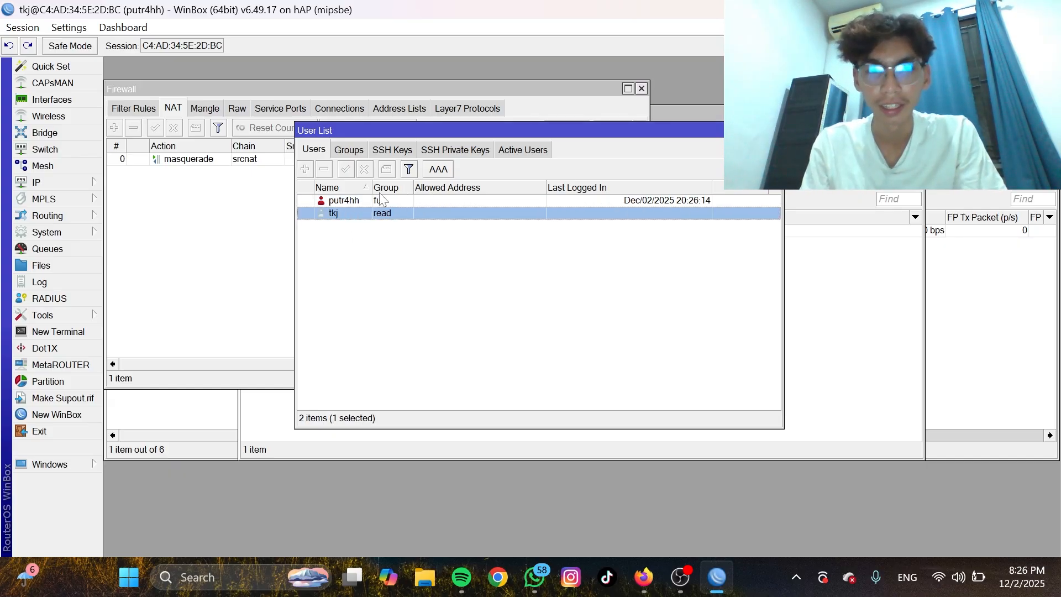
click(411, 200)
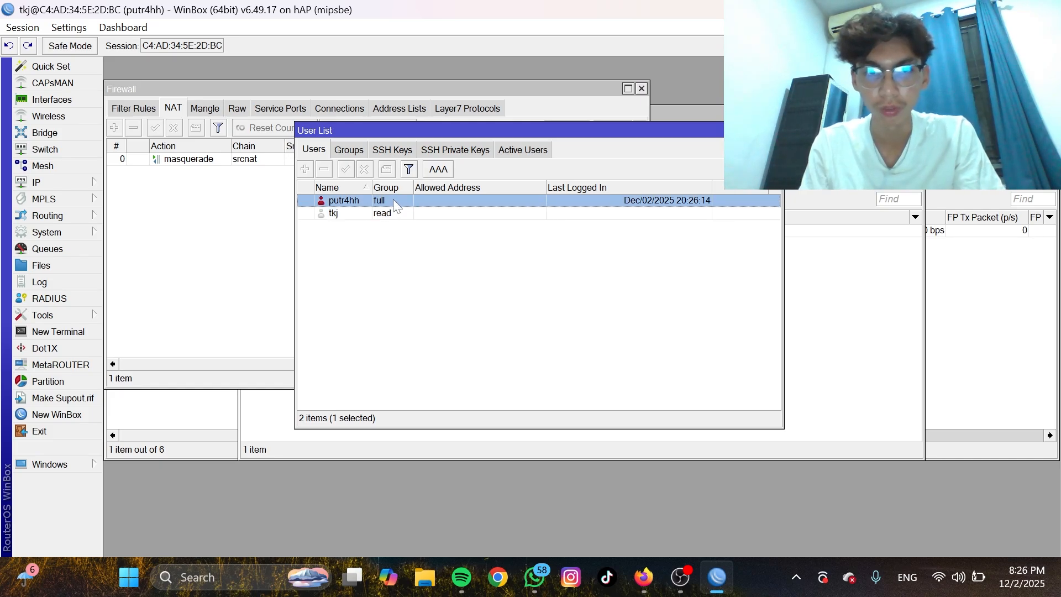
click(392, 215)
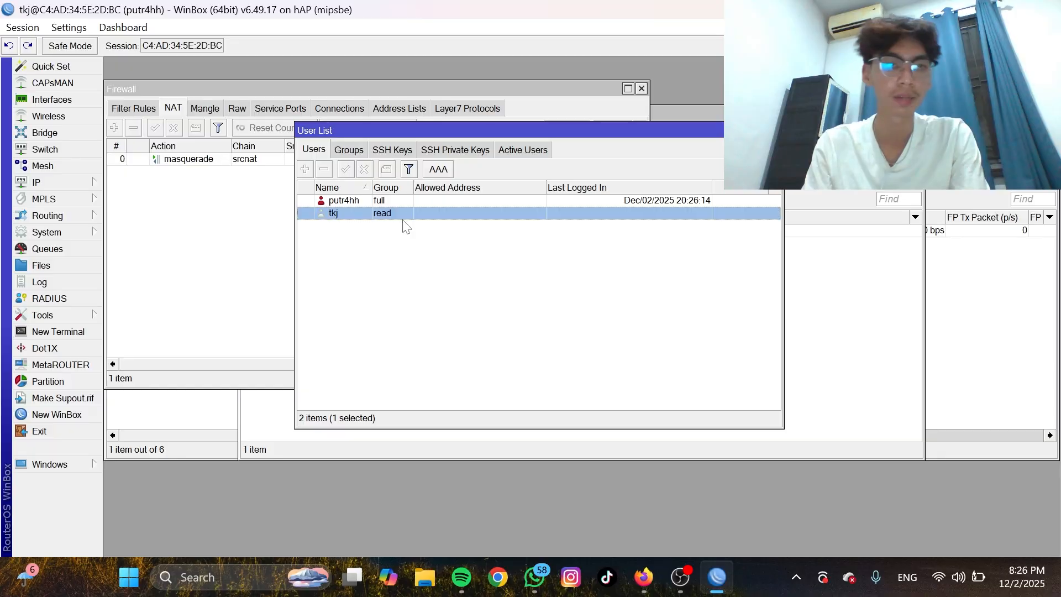
click(22, 235)
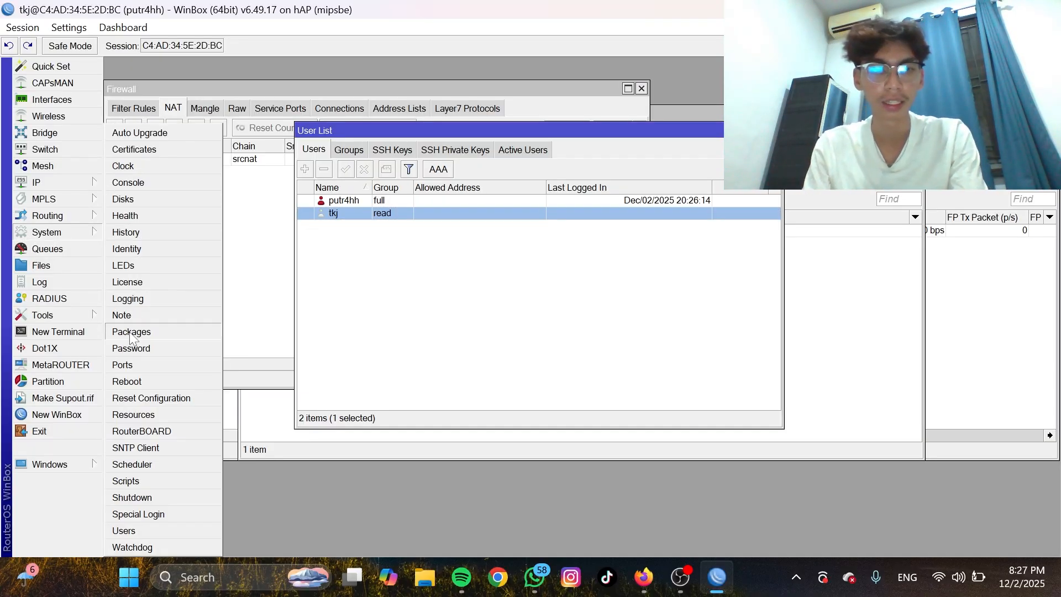
Try to reset the configuration with No Default Configuration as the read-only user, confirming the wipe
click(138, 399)
click(462, 255)
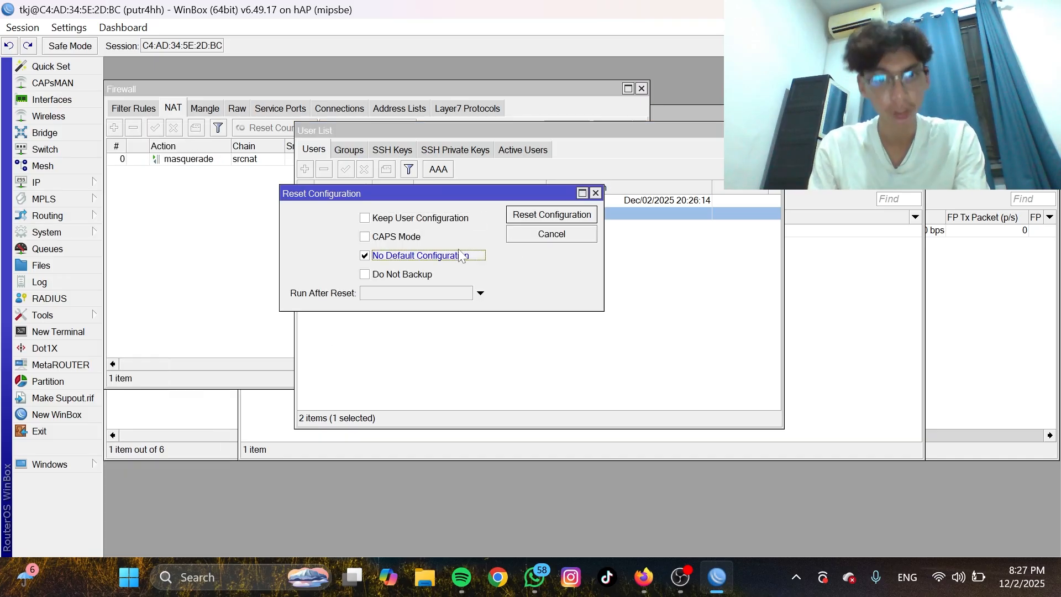
click(550, 216)
click(602, 301)
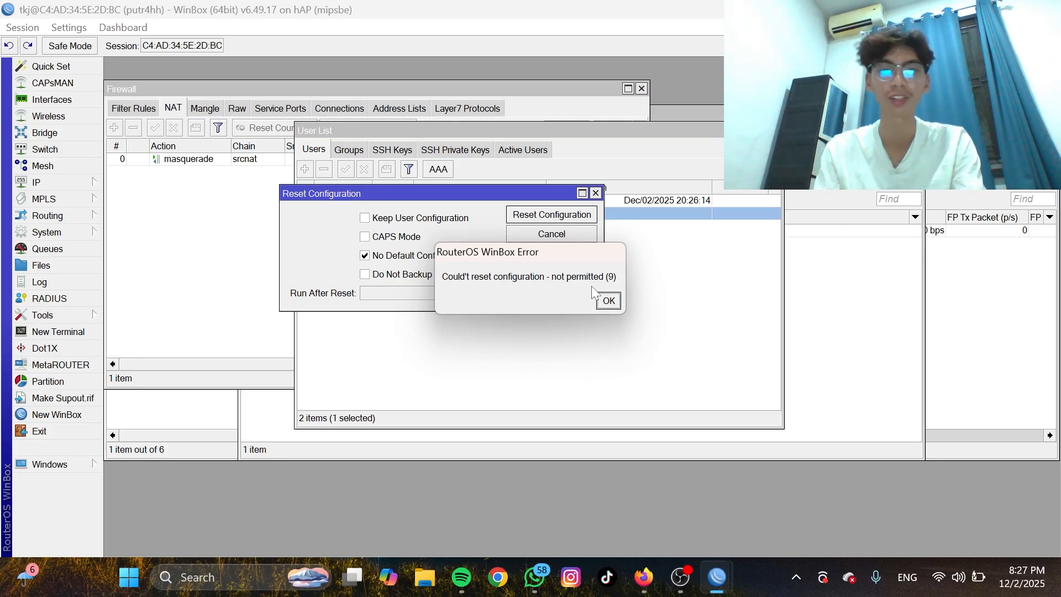
Dismiss the 'not permitted' error, close the reset dialog, and exit WinBox
click(607, 300)
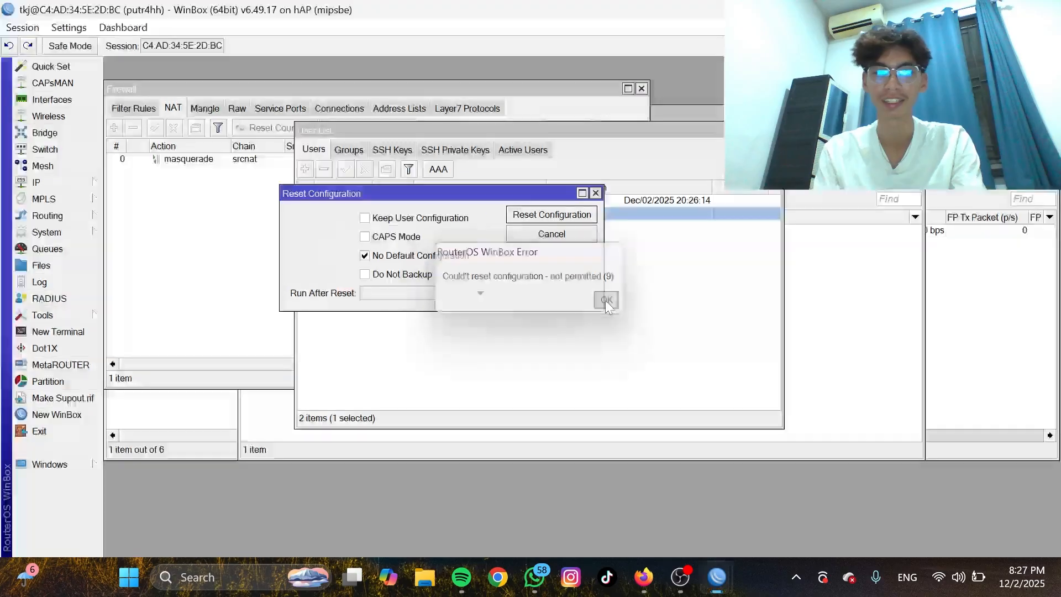
click(595, 194)
click(1047, 9)
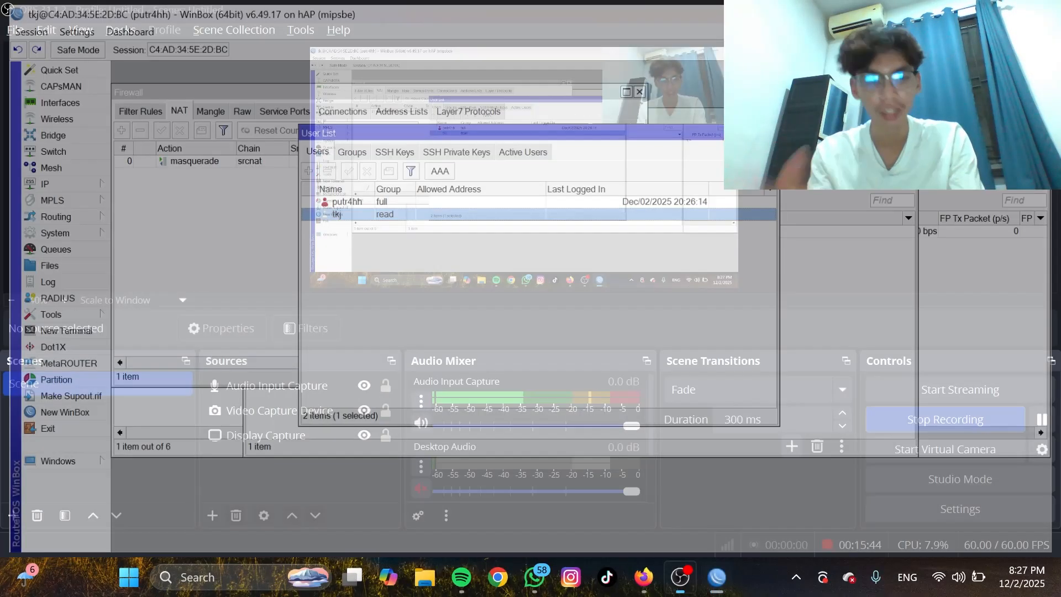
Relaunch WinBox, log in with the full-access account's username and password, and check the User List
key(super)
text(winbox)
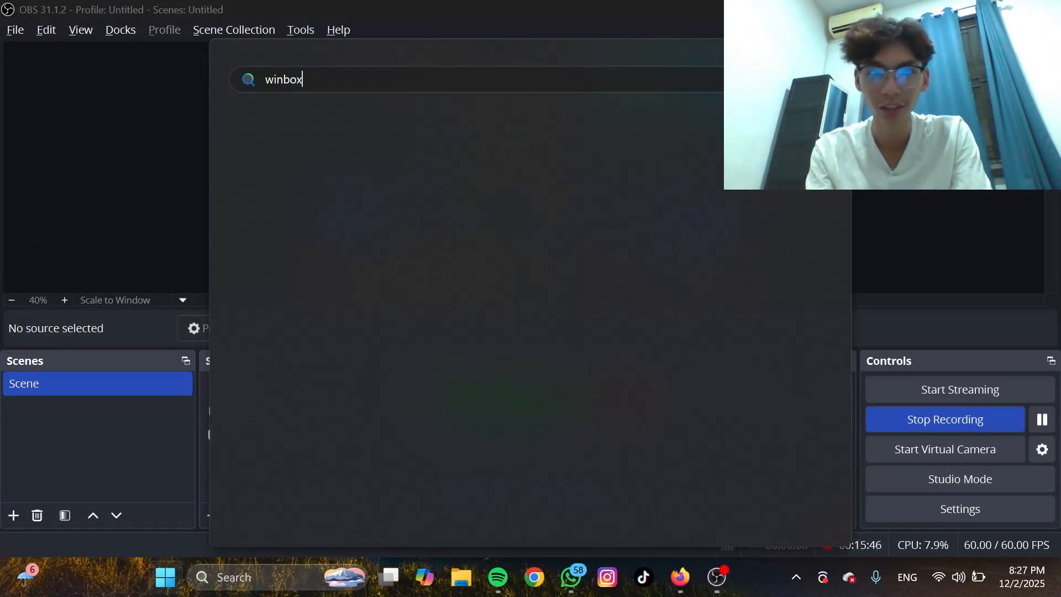
key(Return)
text(putr4hh)
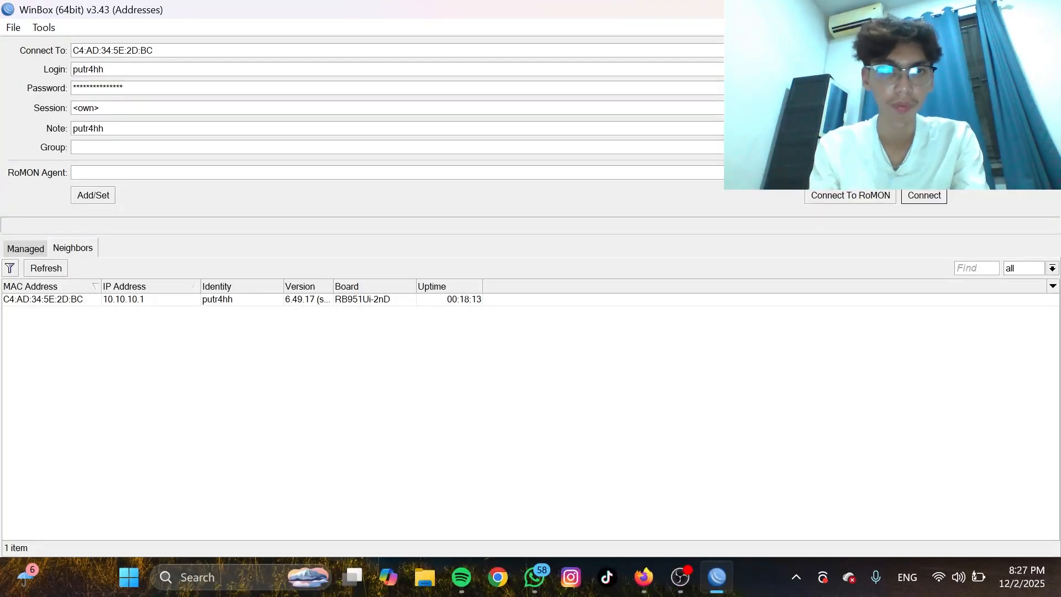
key(Tab)
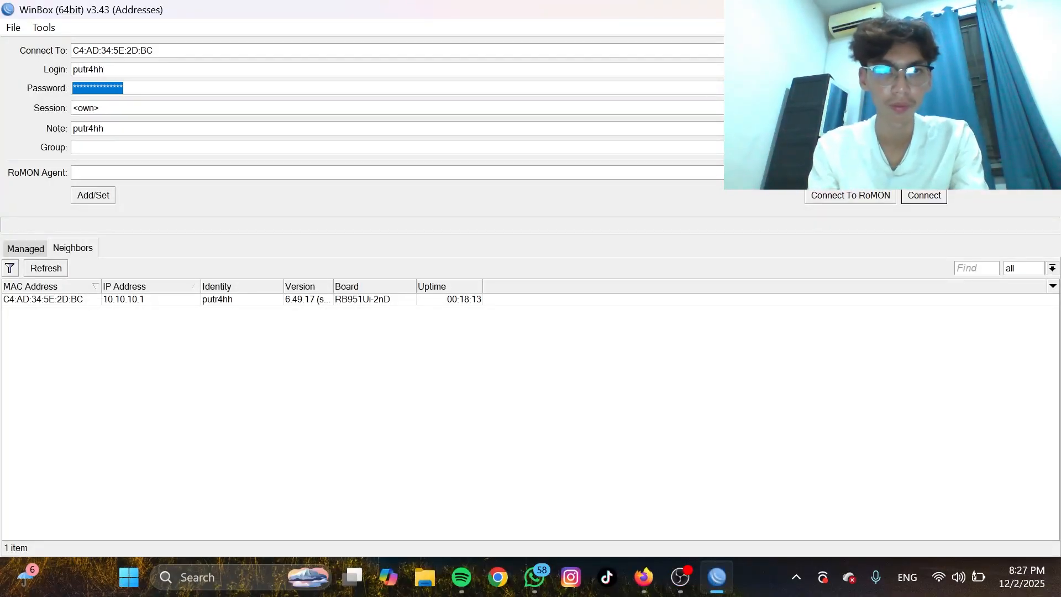
text(**)
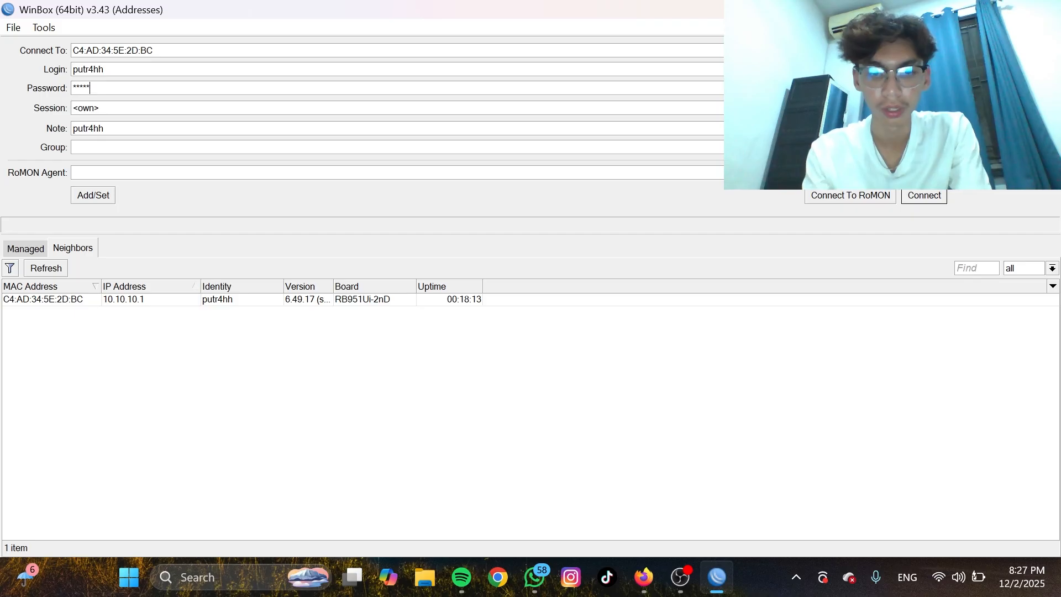
key(Return)
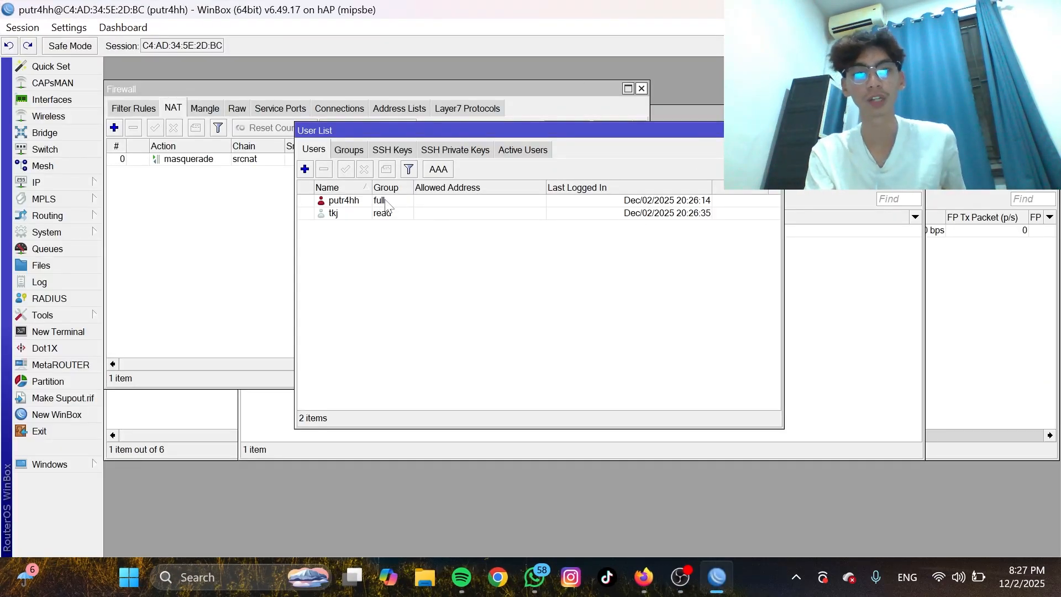
click(385, 201)
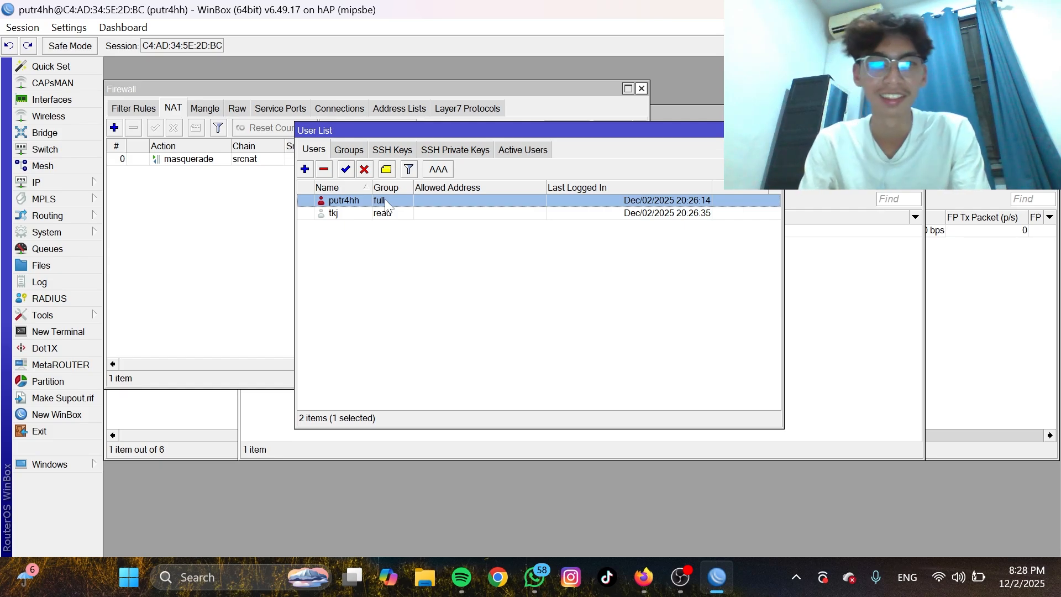
click(391, 253)
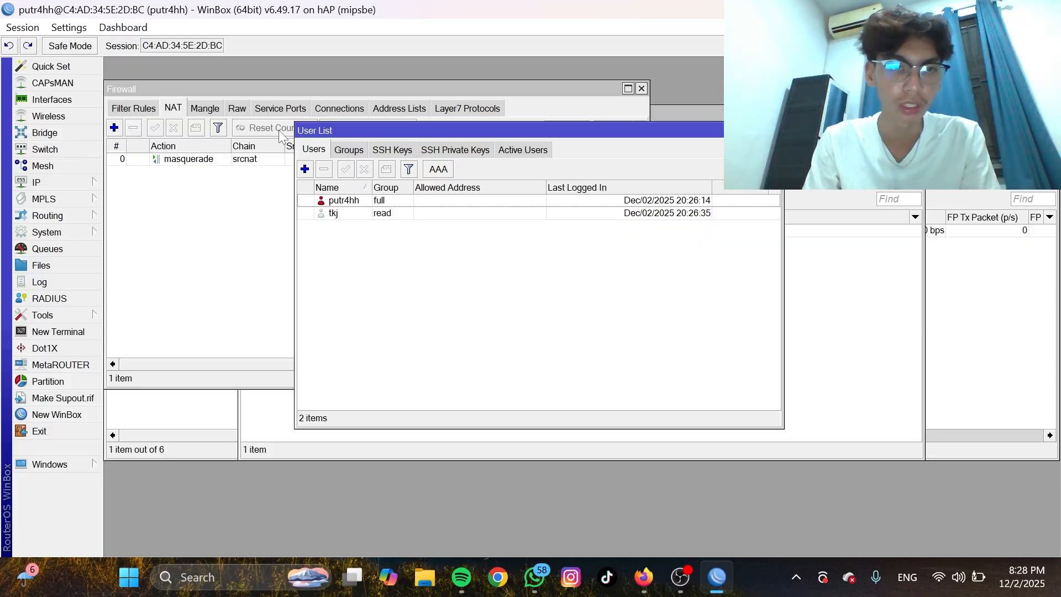
Add a new simple queue named 'STATIC CLIENT'
click(48, 250)
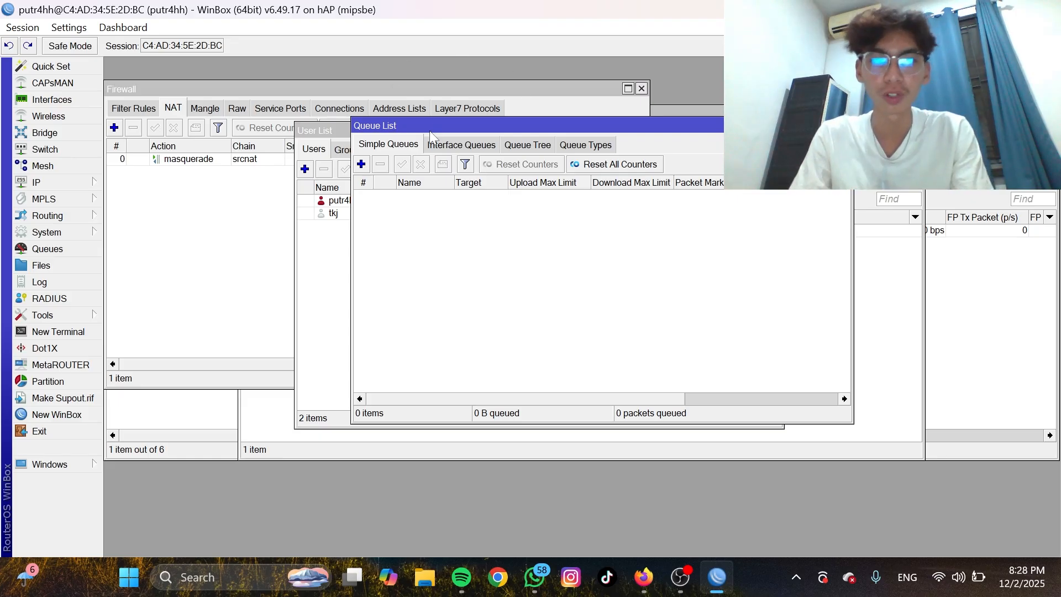
click(361, 164)
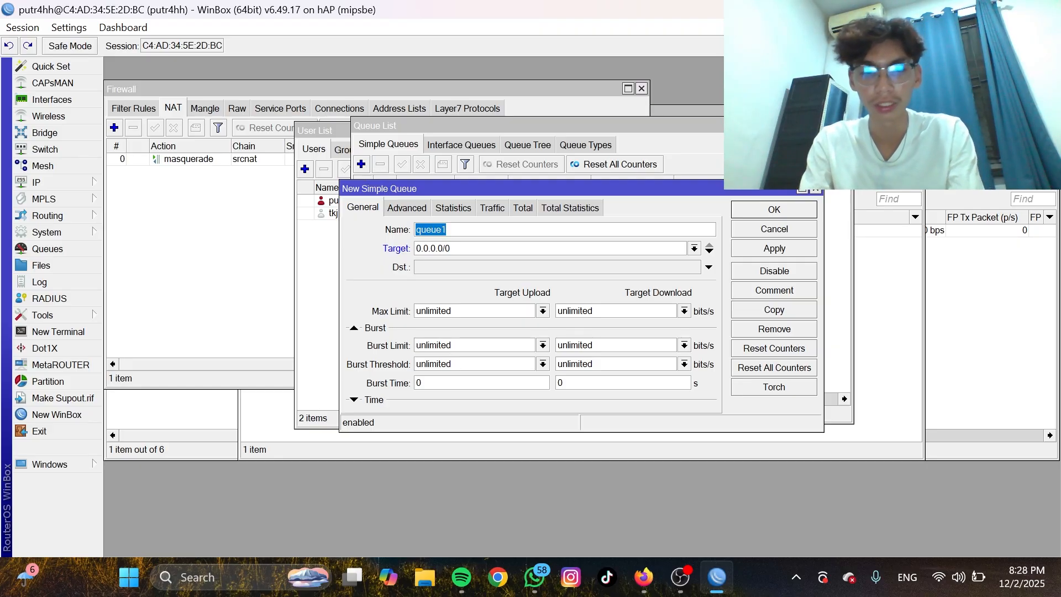
text(static)
key(BackSpace)
key(BackSpace)
key(BackSpace)
key(BackSpace)
key(BackSpace)
key(BackSpace)
text(STATIC CLIENT)
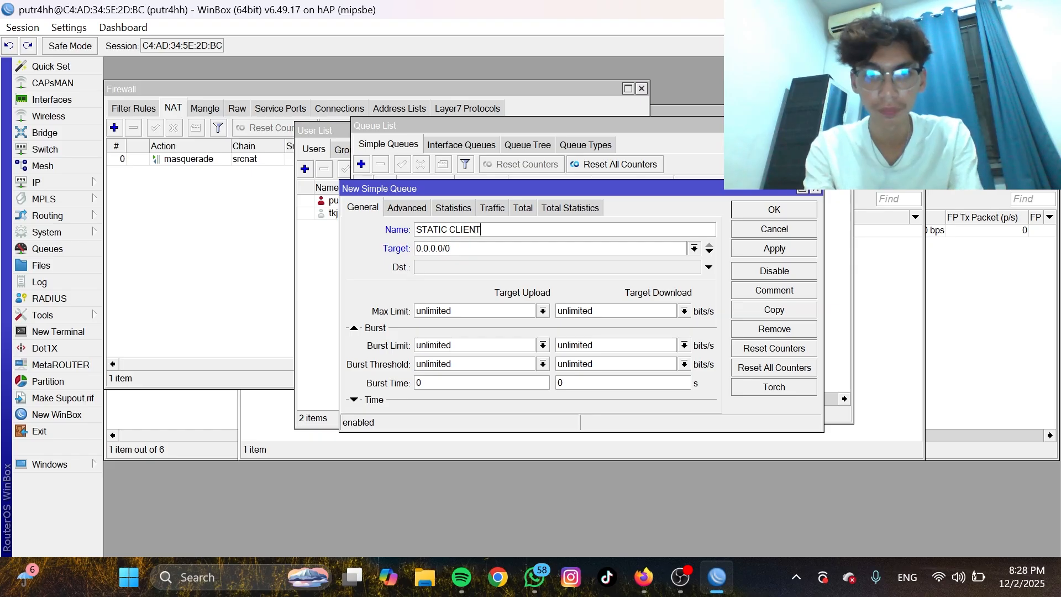
key(Tab)
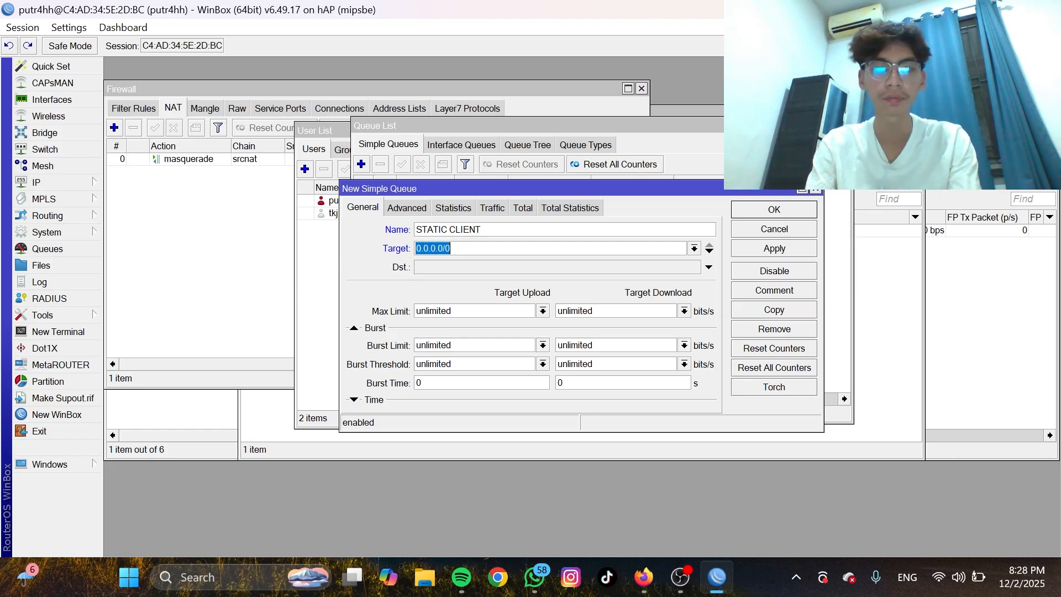
key(Tab)
key(Tab)
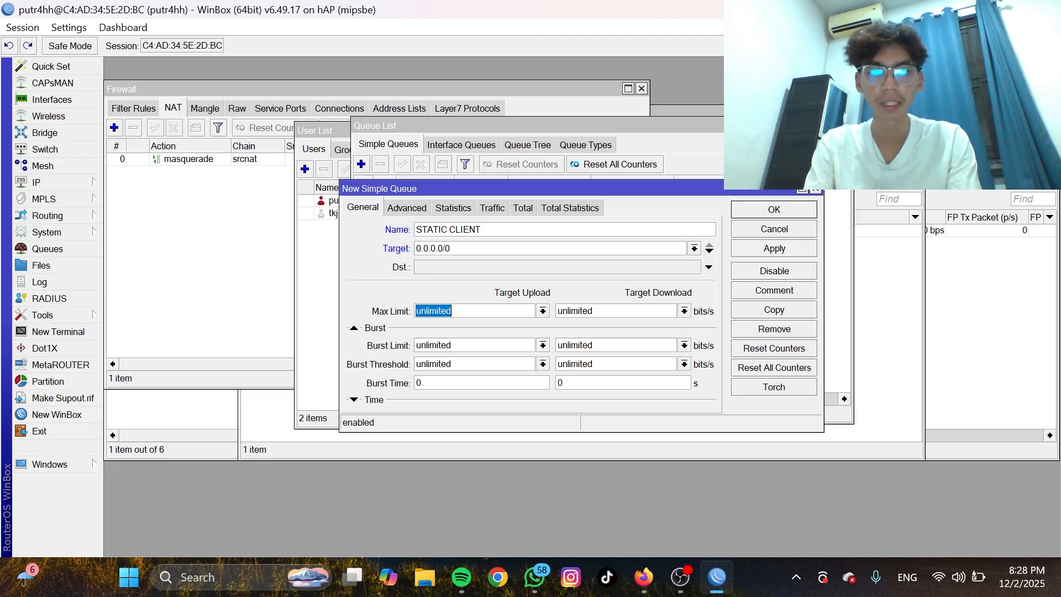
Set the queue's max limits to 5M upload and 10M download
click(542, 311)
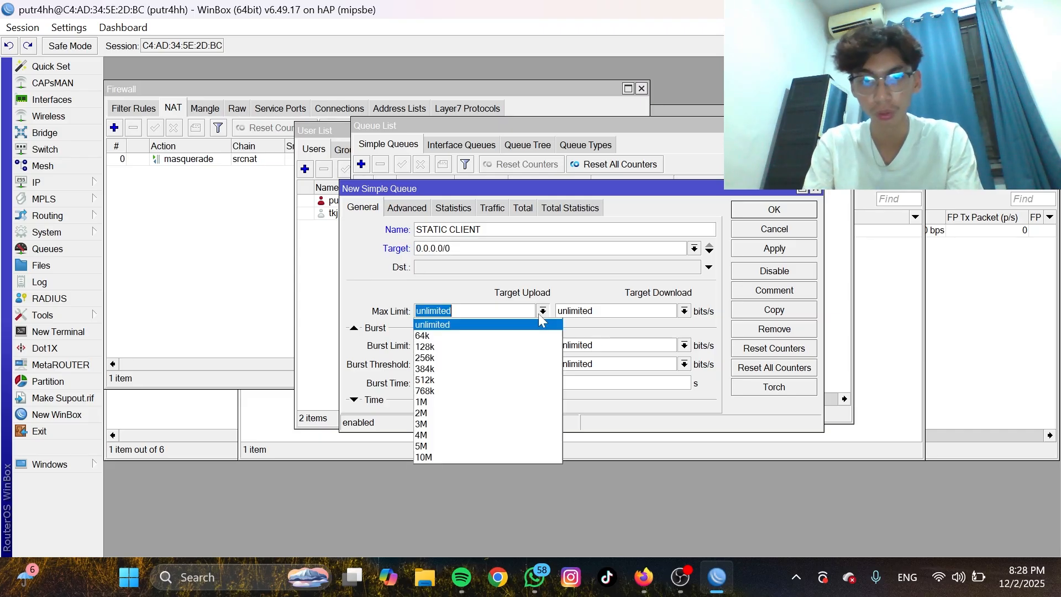
click(441, 446)
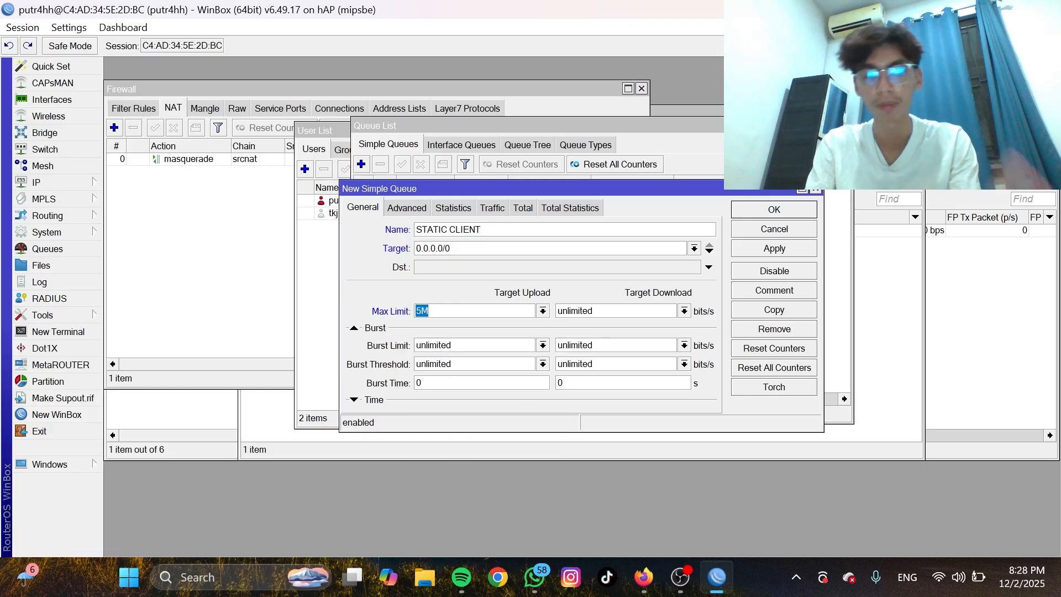
click(684, 311)
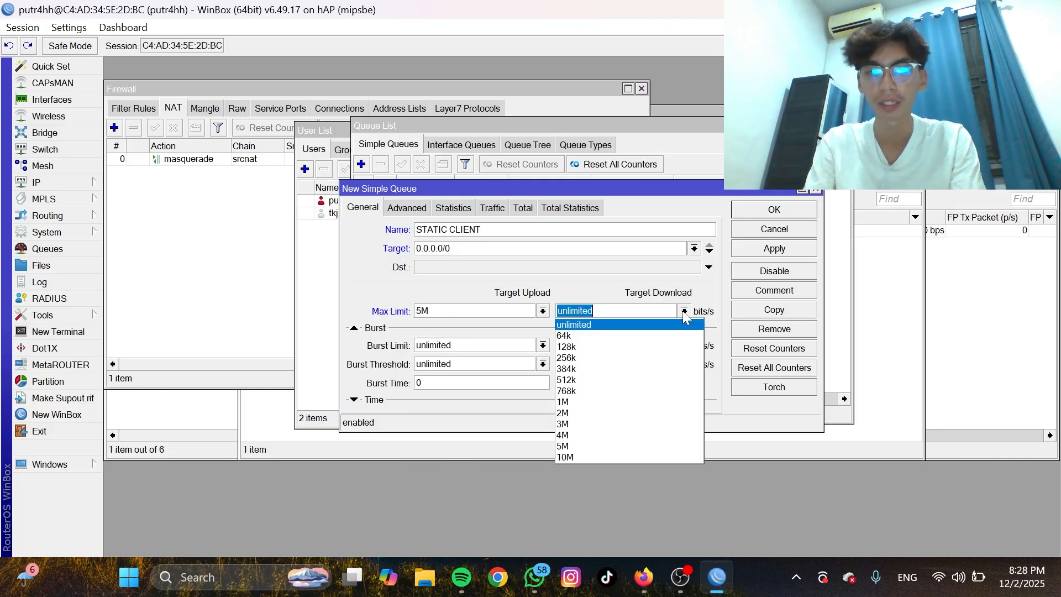
click(580, 464)
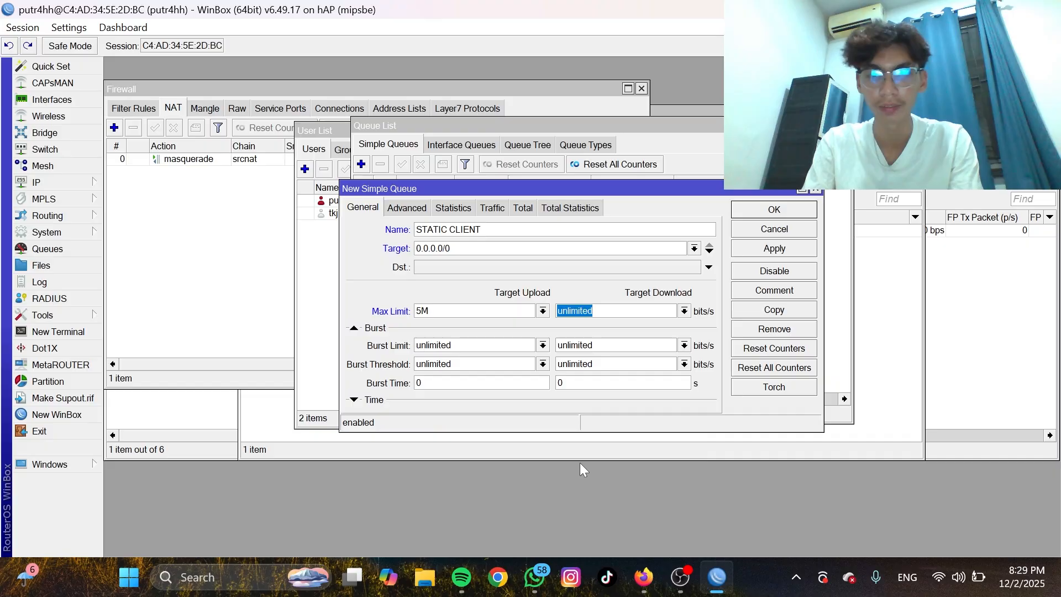
click(685, 312)
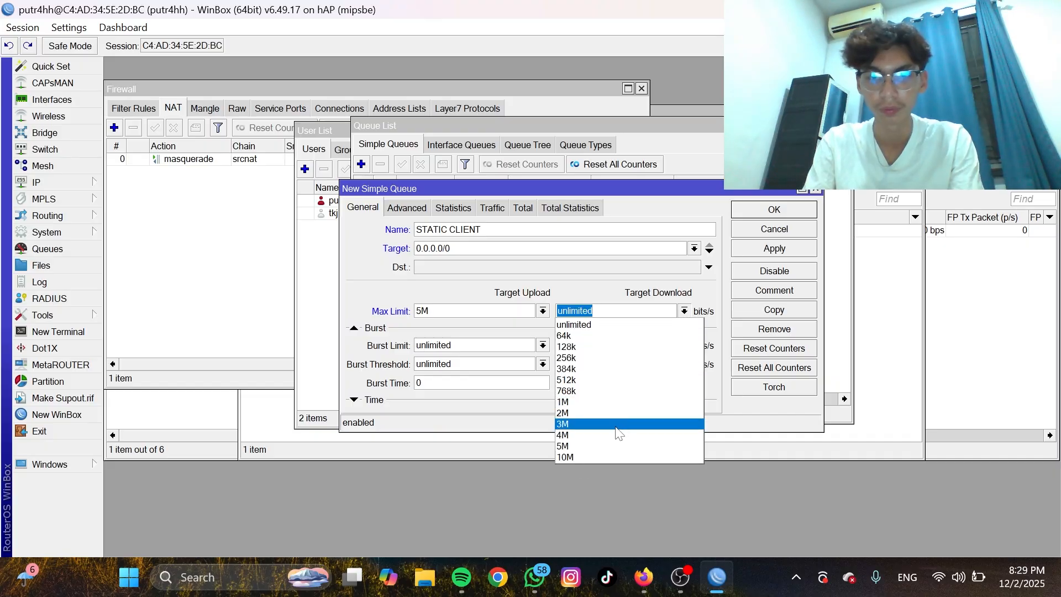
click(613, 456)
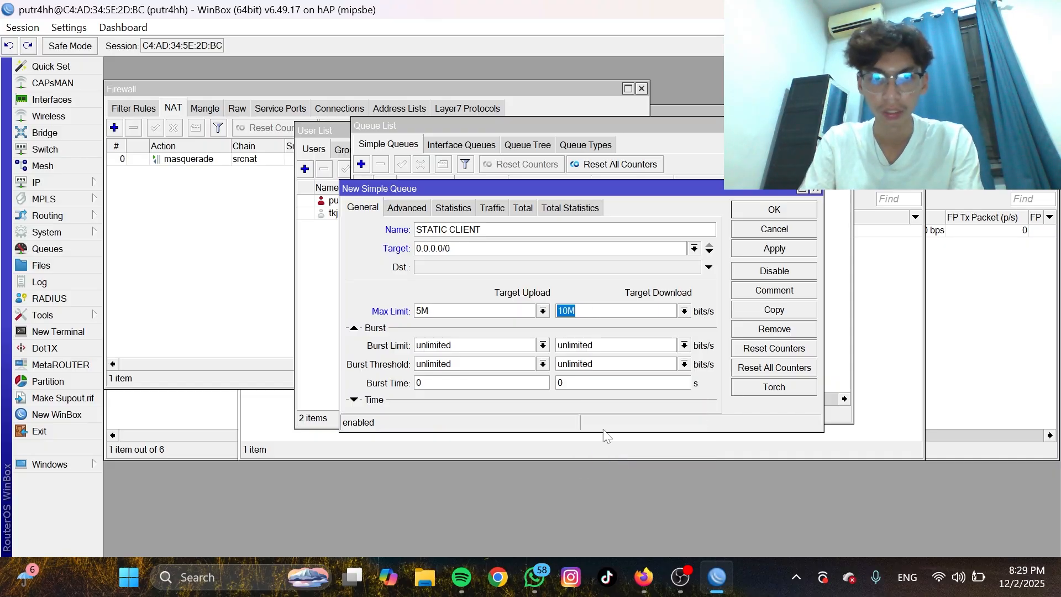
double_click(470, 248)
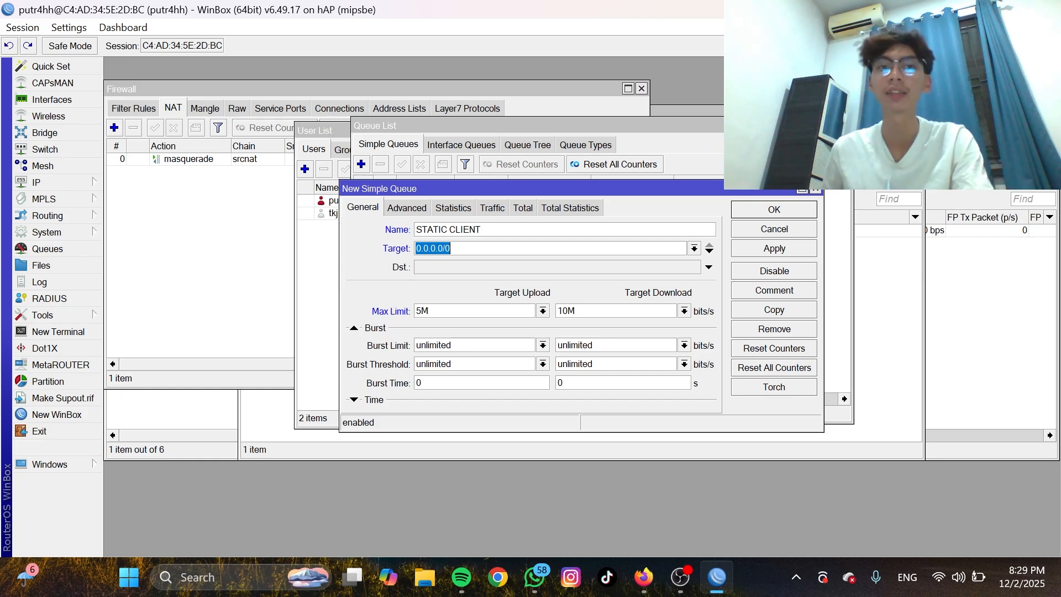
Check the router's IP addresses, then set the queue target to 10.10.10.0/24 and save it
click(54, 180)
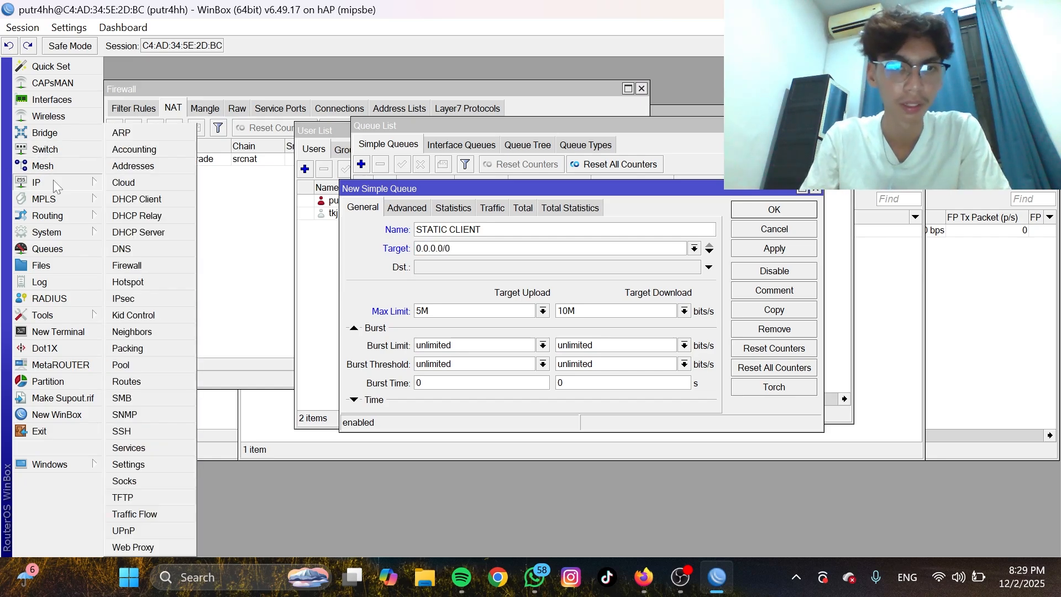
click(132, 167)
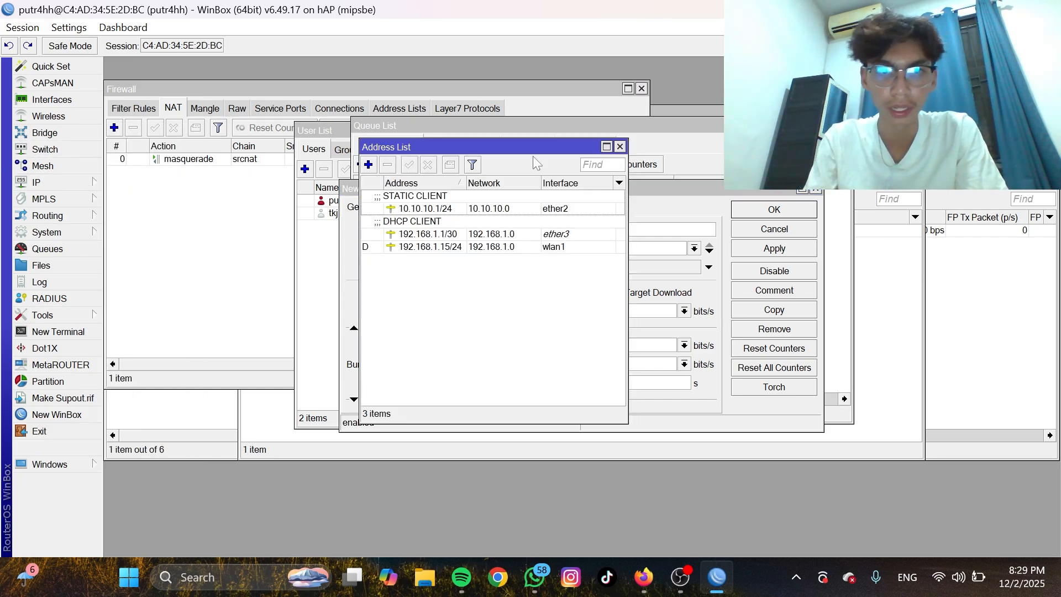
drag(540, 145, 301, 127)
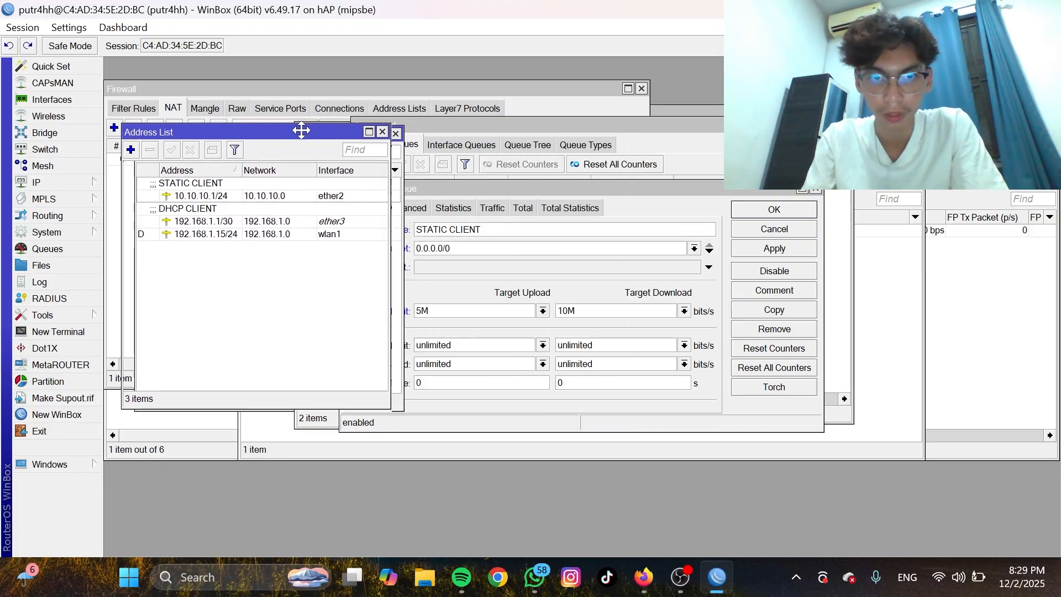
click(586, 248)
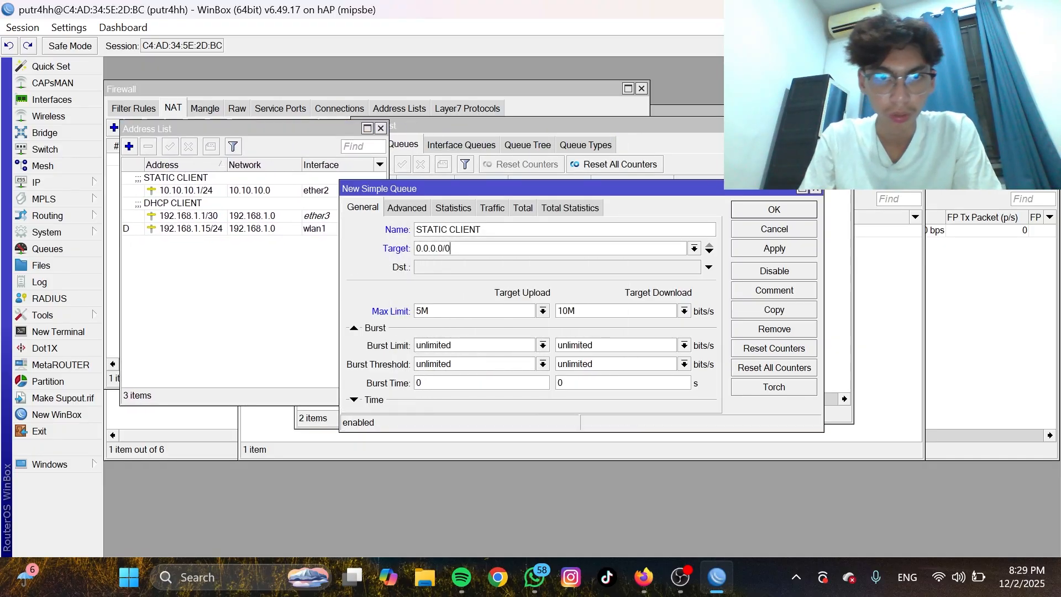
key(BackSpace)
key(BackSpace)
key(BackSpace)
key(BackSpace)
key(BackSpace)
key(BackSpace)
key(BackSpace)
key(BackSpace)
key(BackSpace)
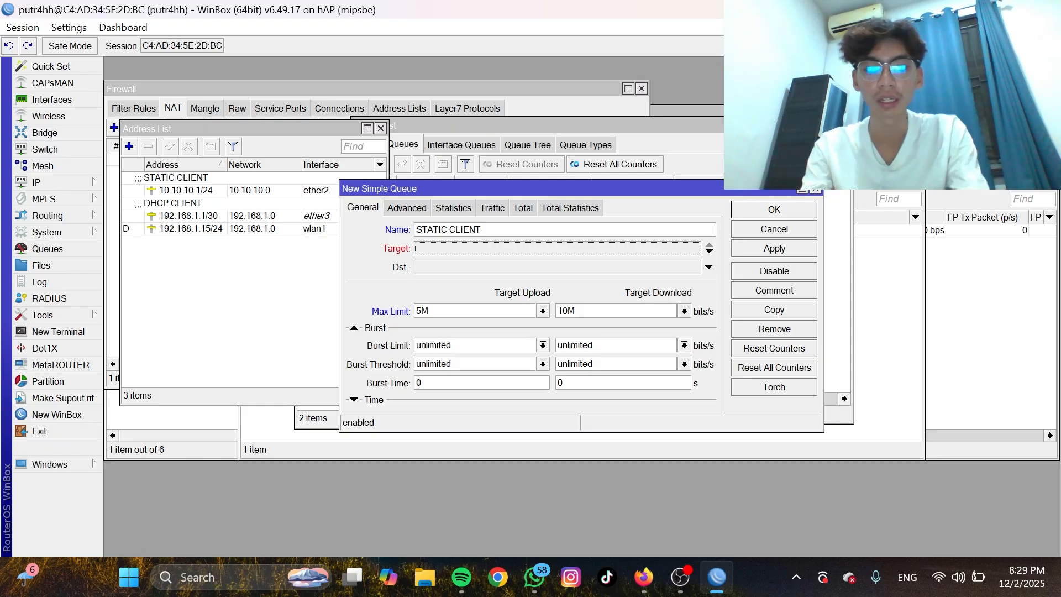
text(10.10.)
text(10)
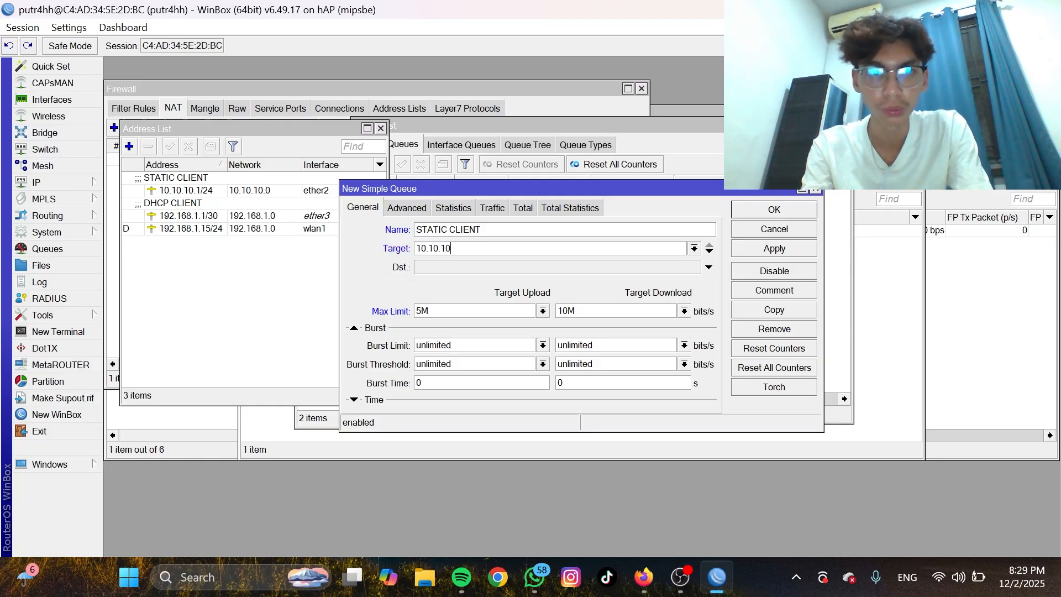
text(.0/24)
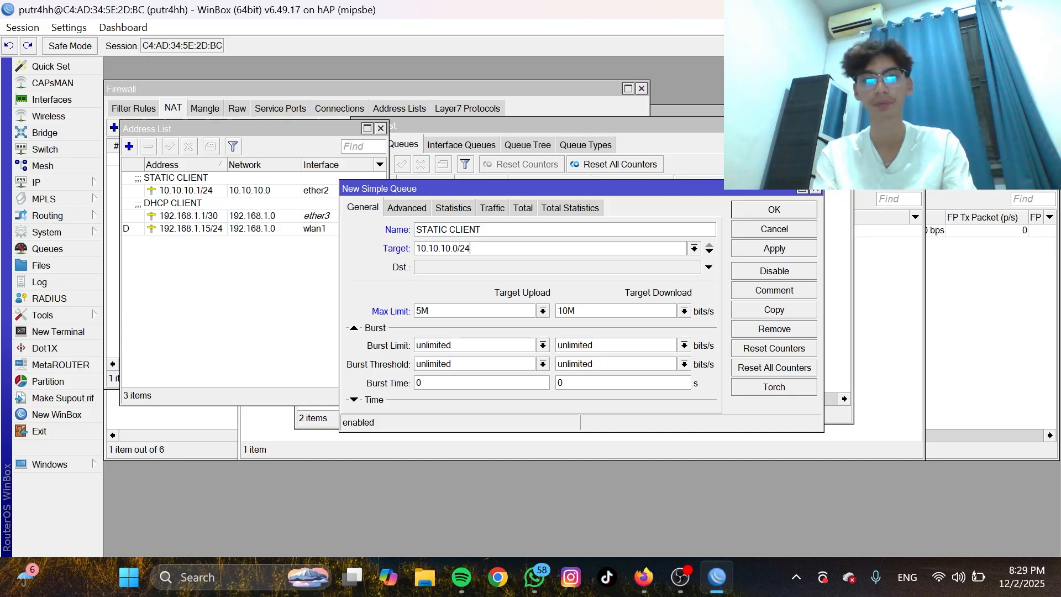
click(763, 253)
click(768, 210)
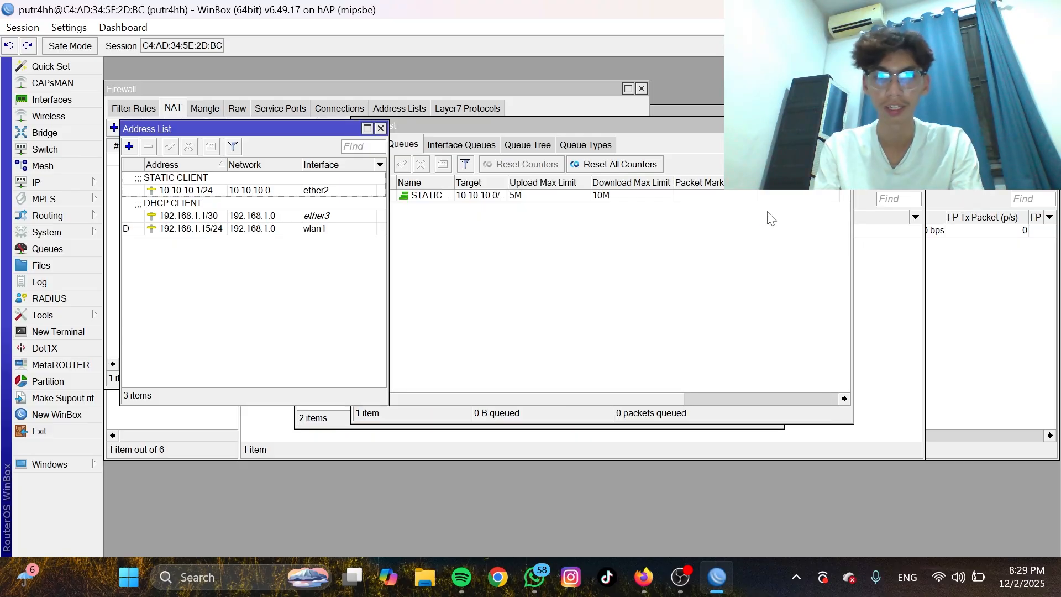
Add a simple queue named 'DHCP CLIENT' and enter its 192.168.1.0 target
click(546, 225)
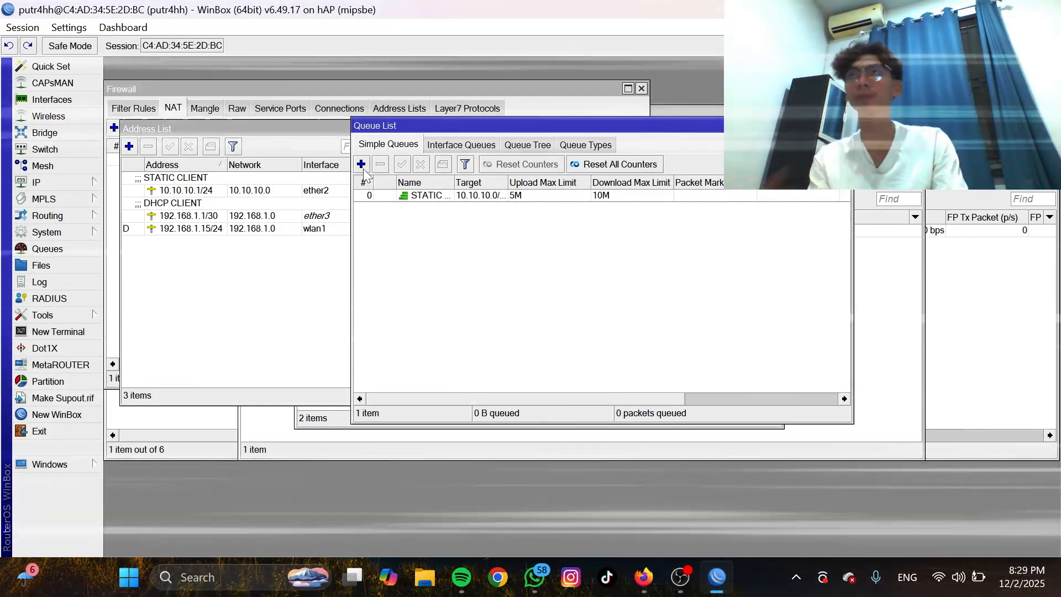
click(362, 165)
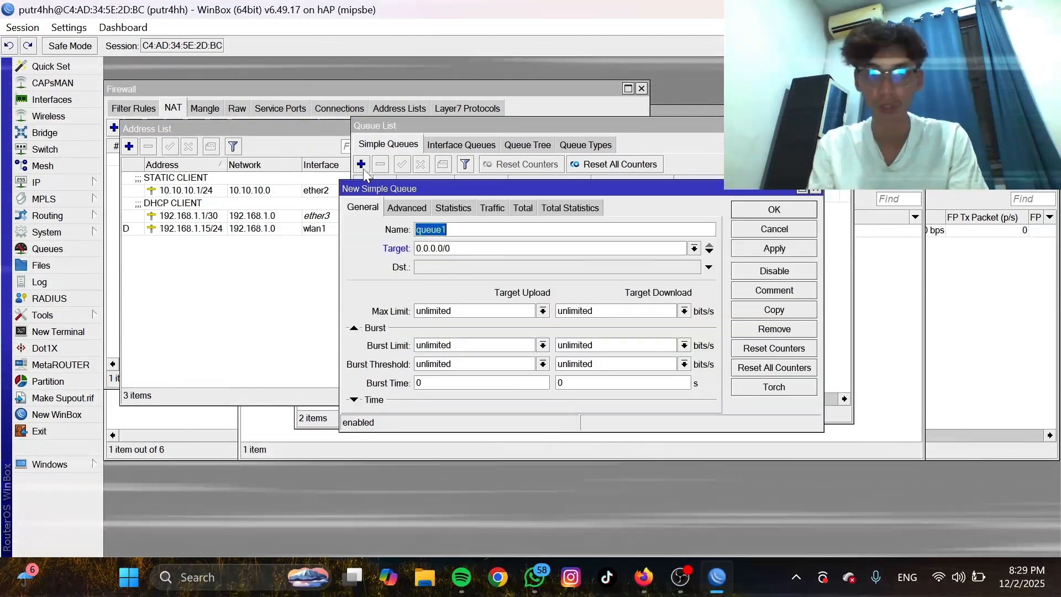
text(DHCP CLIENT)
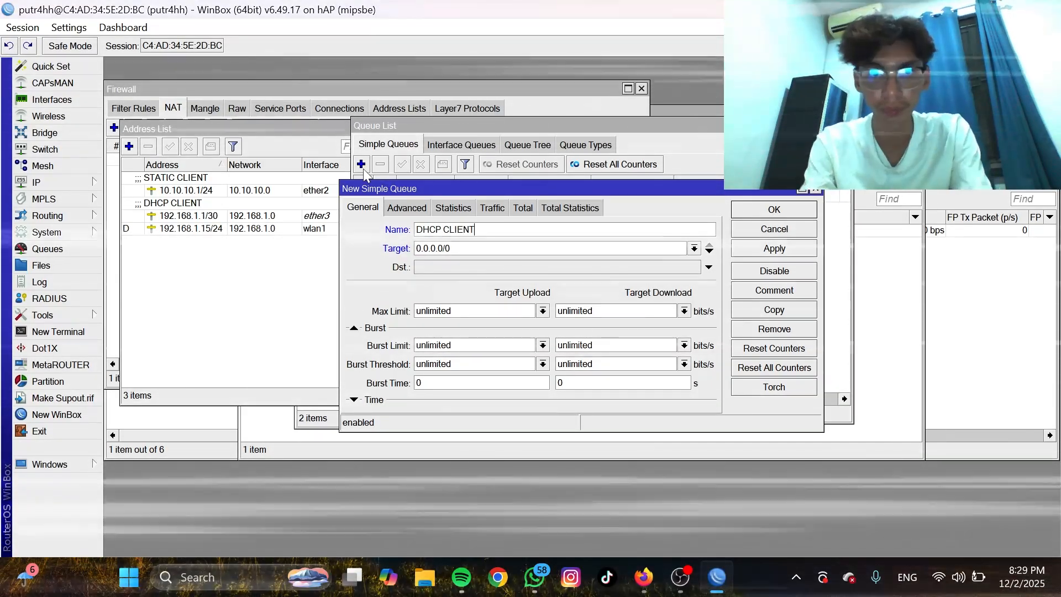
key(Tab)
text(192)
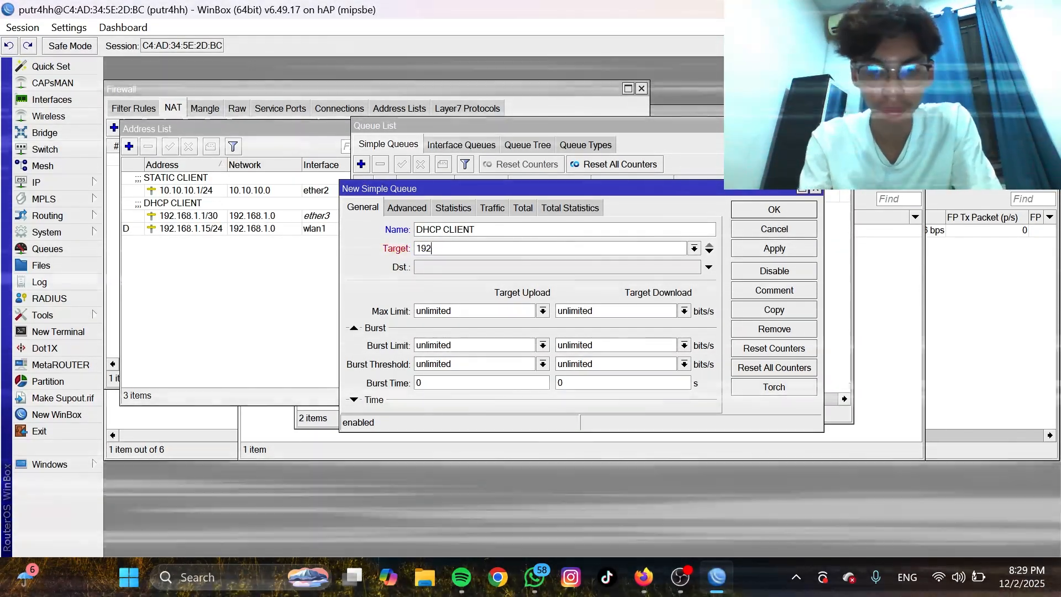
text(.l168.1)
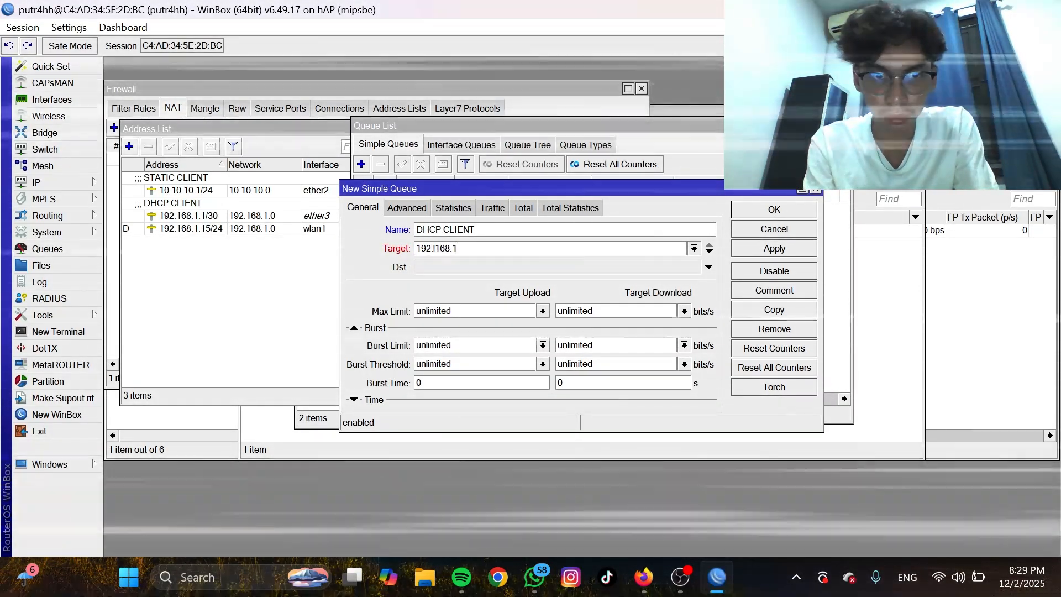
text(.0)
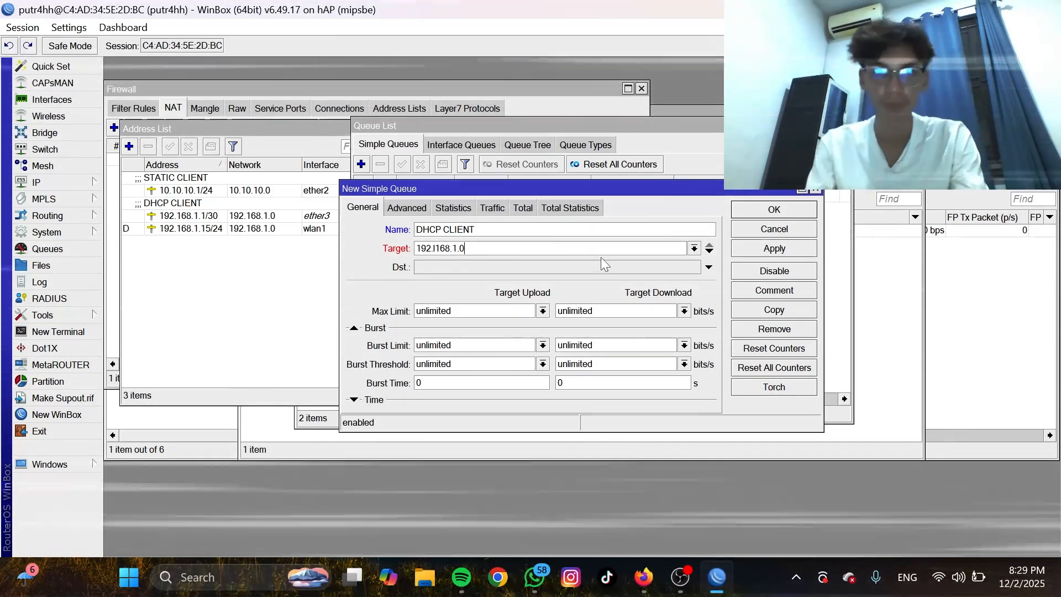
Set the DHCP CLIENT max limits to 2M upload and 5M download
click(1051, 230)
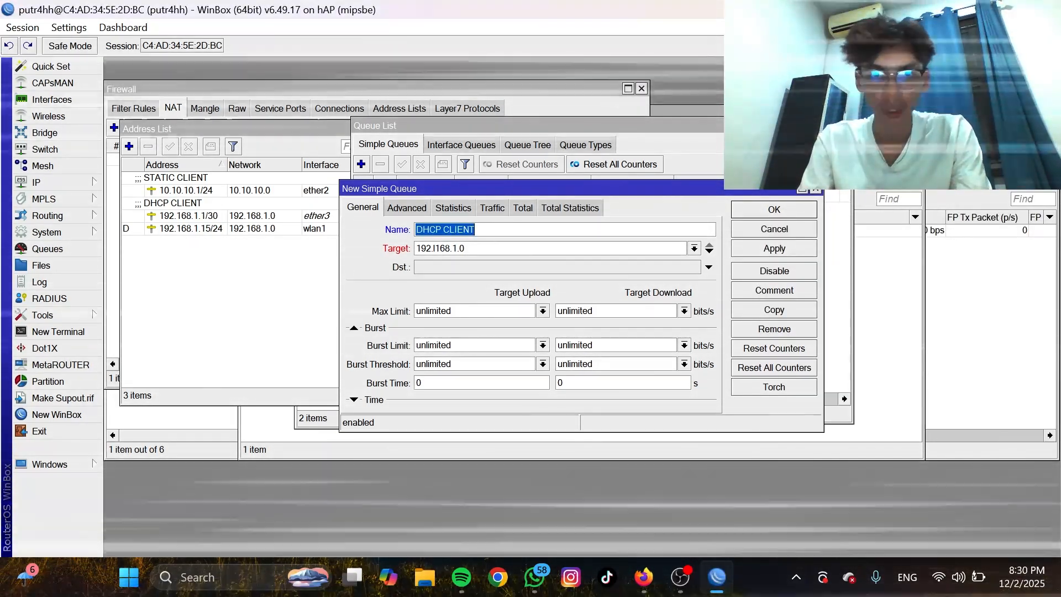
click(543, 311)
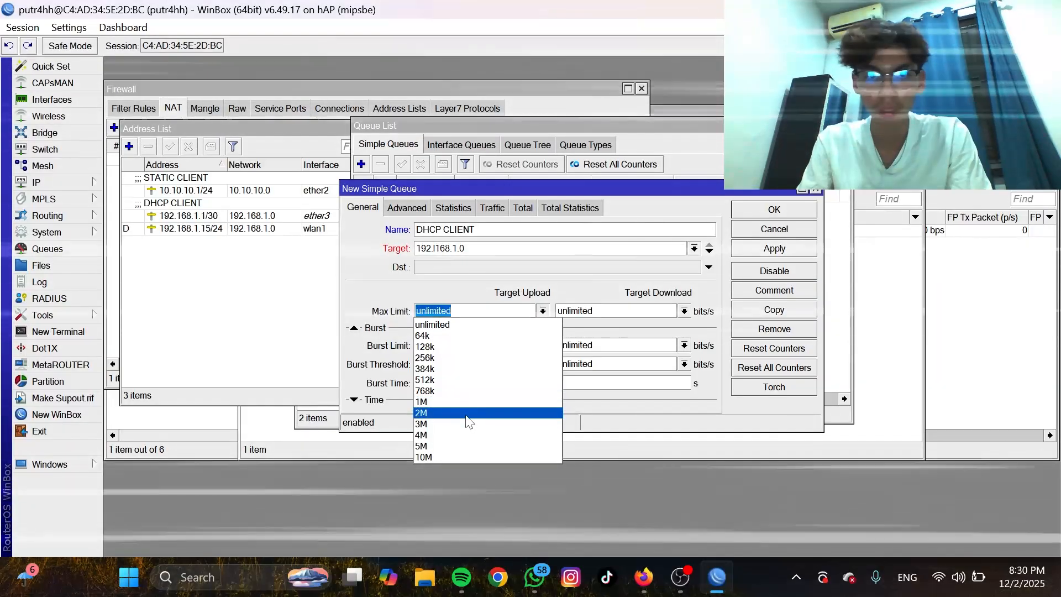
click(469, 422)
click(684, 311)
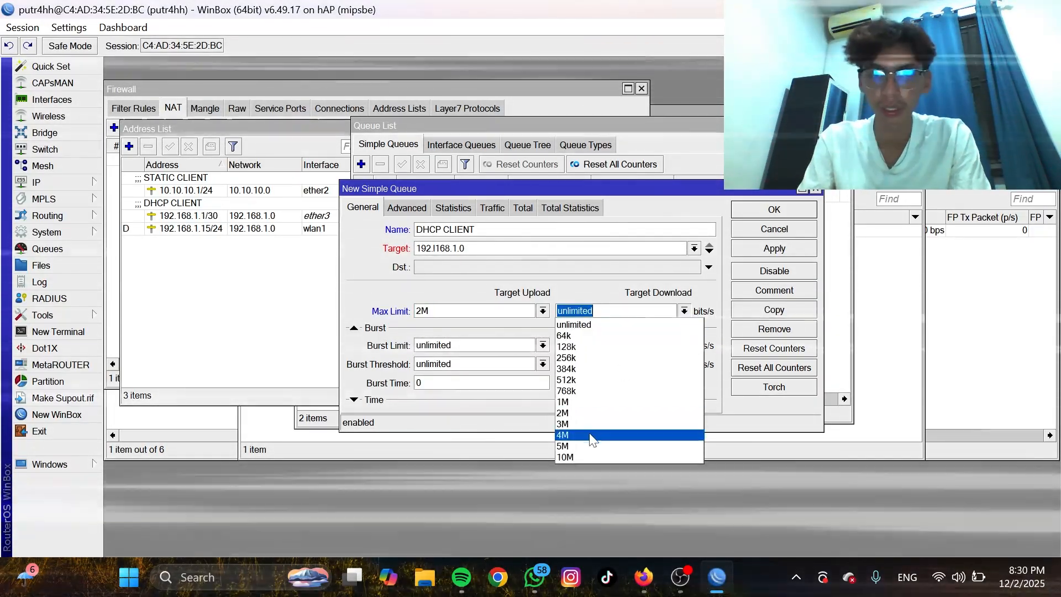
click(591, 436)
Fix the invalid target to 192.168.1.0/30 and save the DHCP CLIENT queue
click(804, 248)
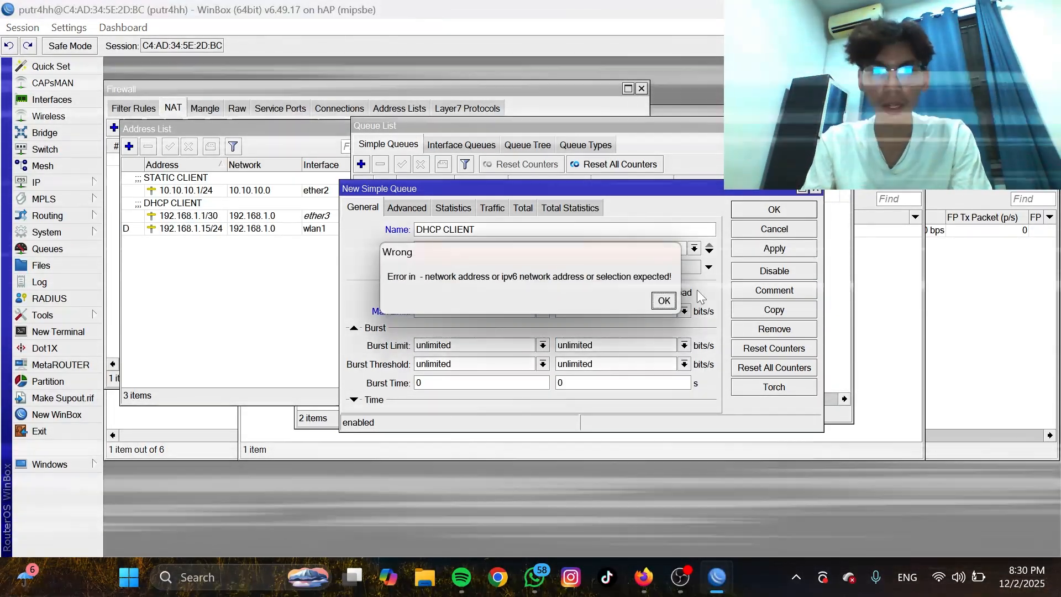
click(663, 300)
click(464, 248)
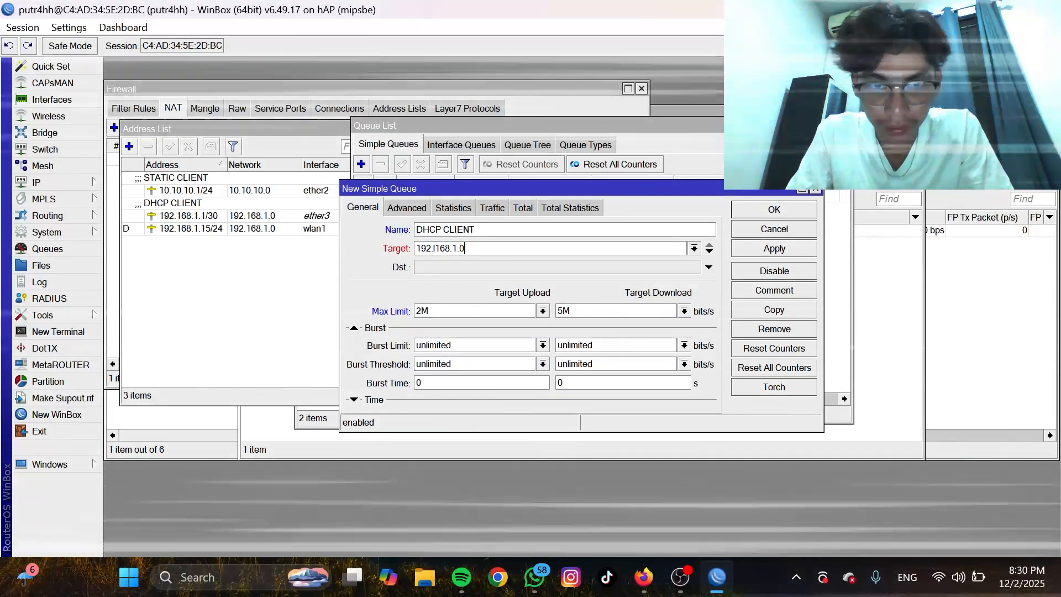
key(BackSpace)
key(BackSpace)
key(BackSpace)
key(BackSpace)
key(BackSpace)
key(BackSpace)
key(BackSpace)
key(BackSpace)
key(BackSpace)
text(.168.1.0/30)
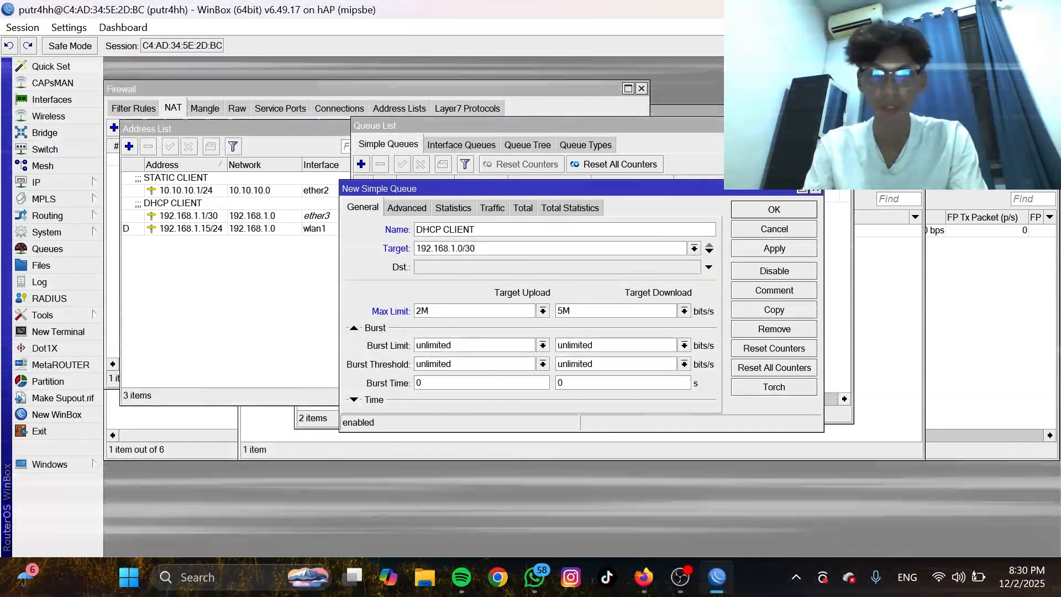
click(763, 248)
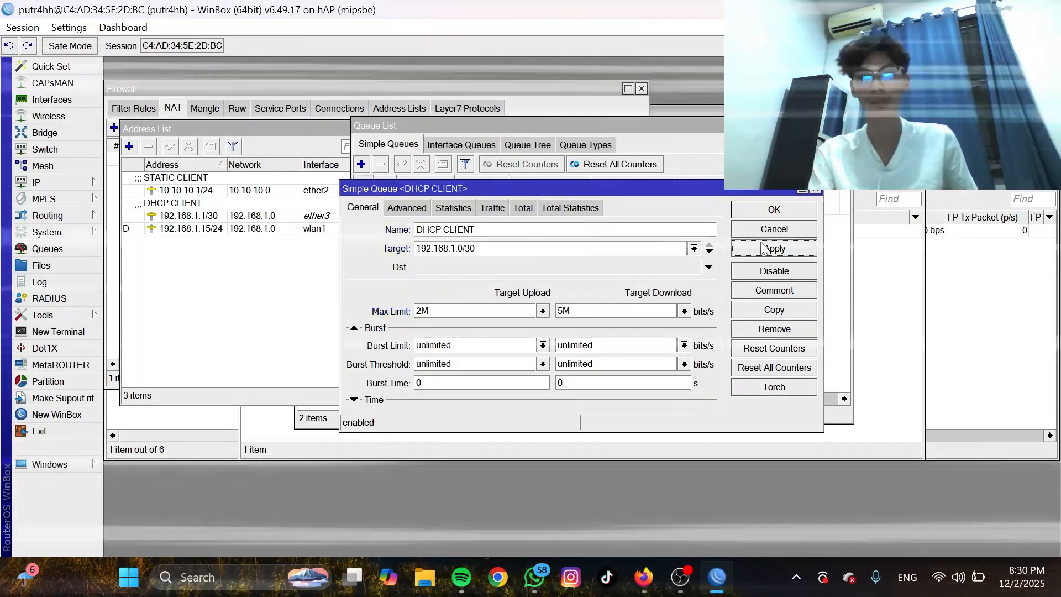
click(765, 212)
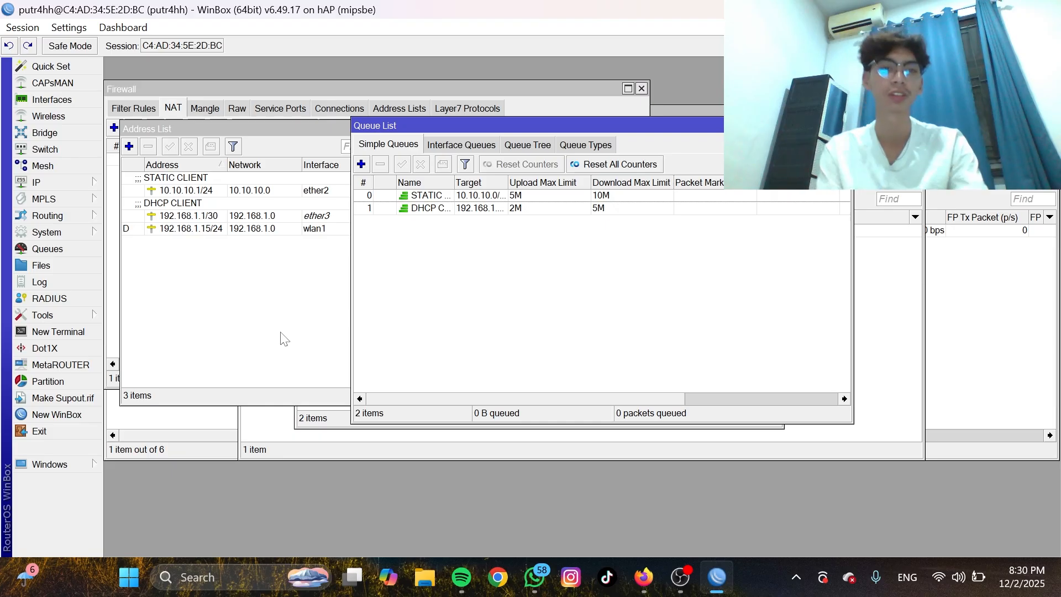
Open IP > Firewall, go to Layer7 Protocols, and add a new protocol entry
click(77, 180)
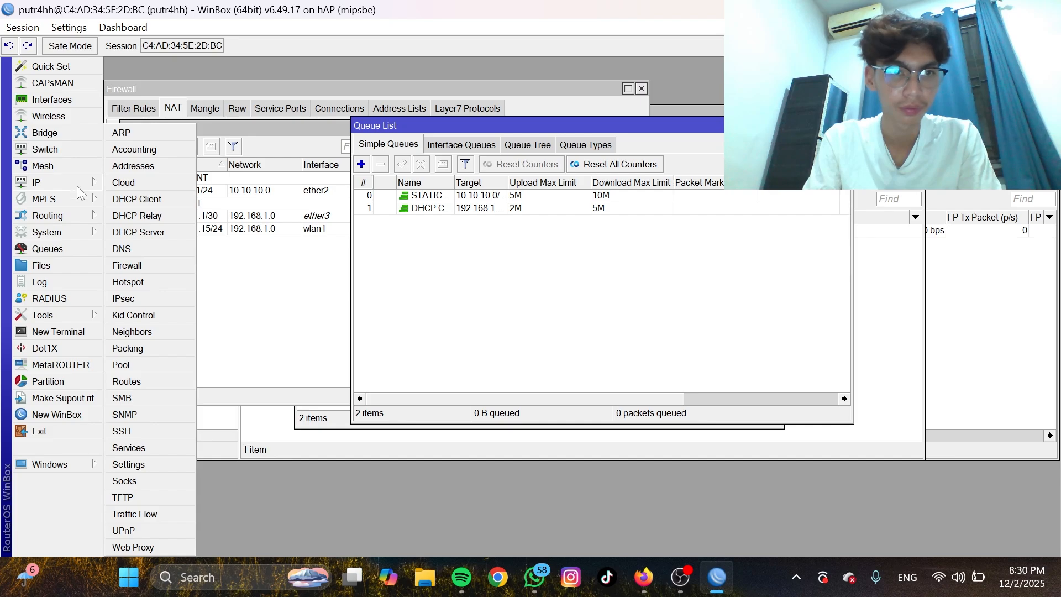
click(142, 264)
drag(469, 88, 608, 100)
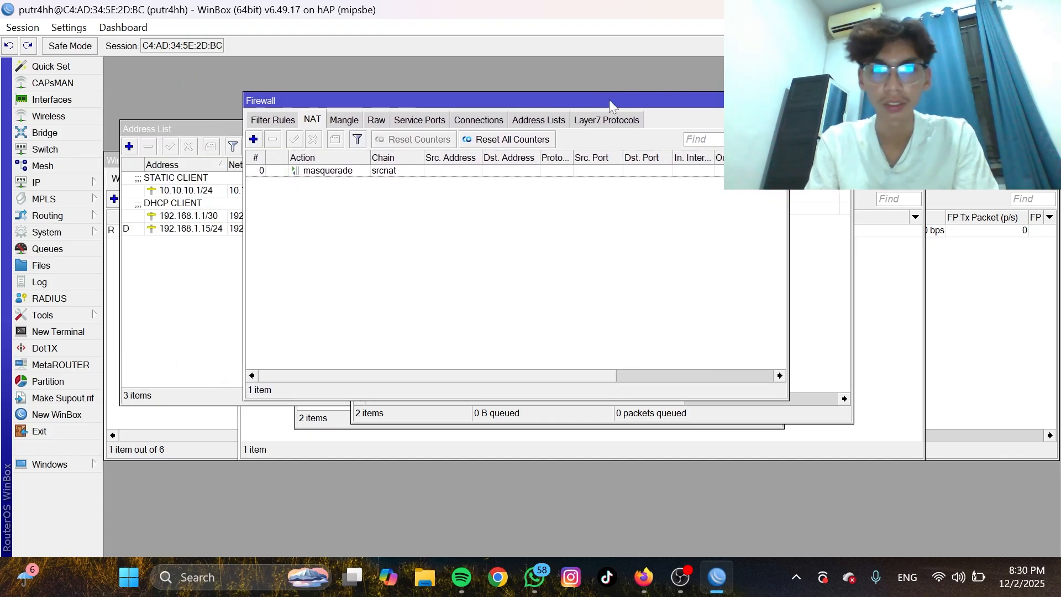
click(598, 126)
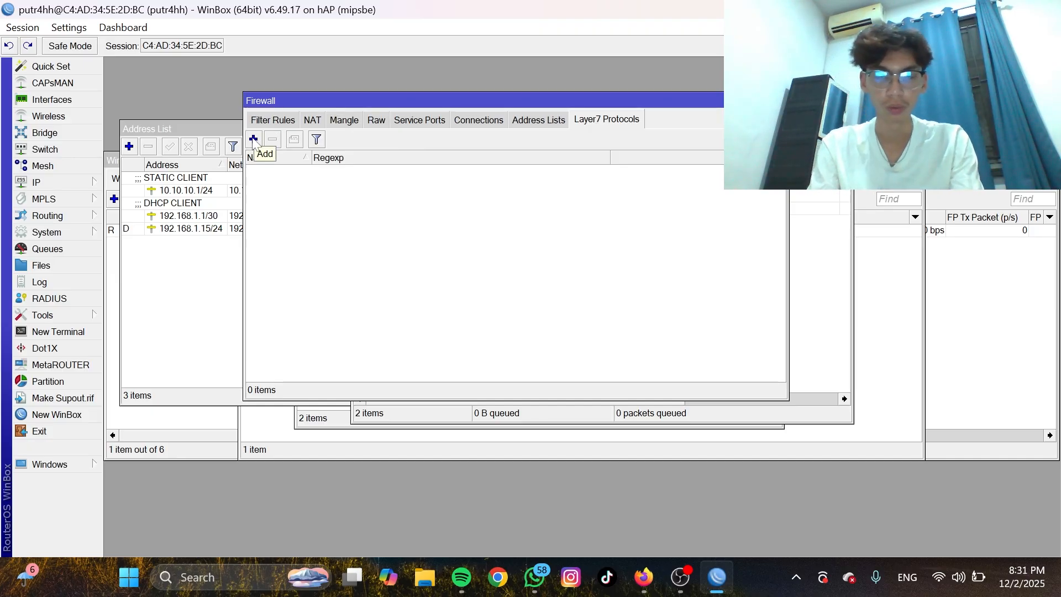
click(253, 139)
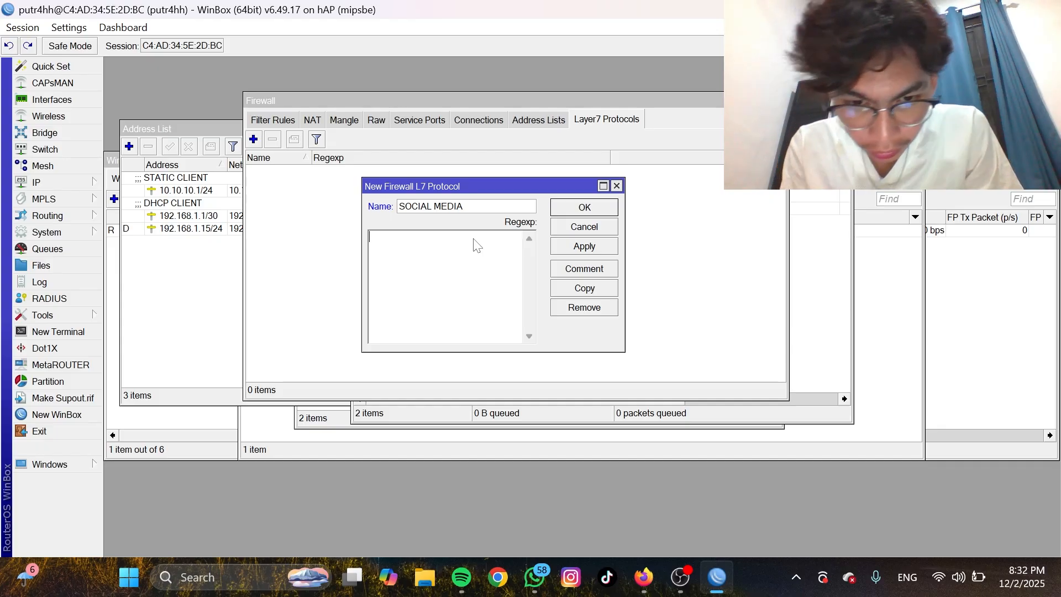
Enter the regexp ^.+(instagram.com|facebook.com|x.com).*$ and save the SOCIAL MEDIA protocol
text(^.+)
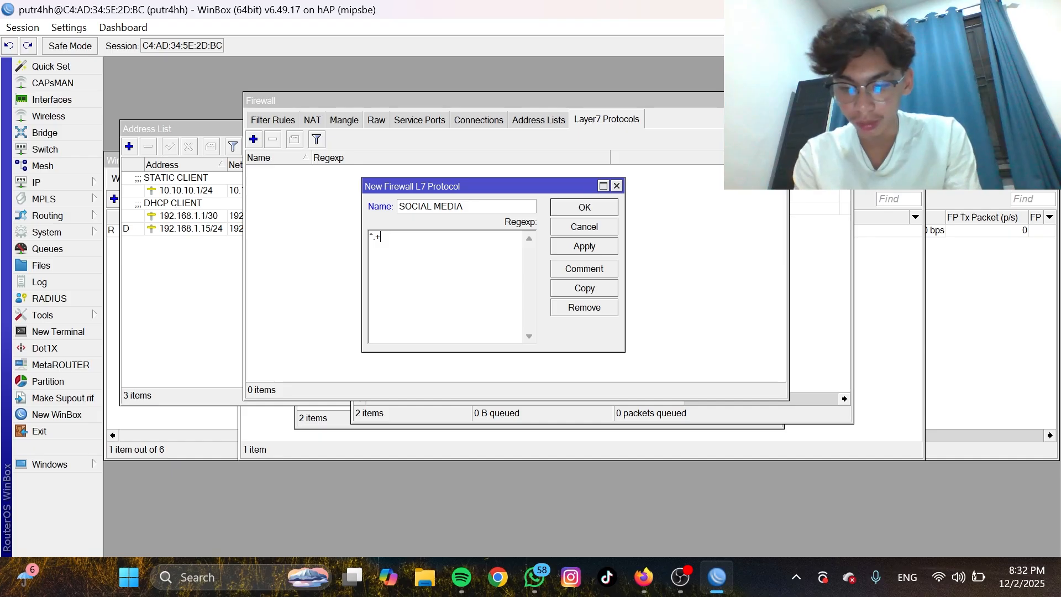
text(()
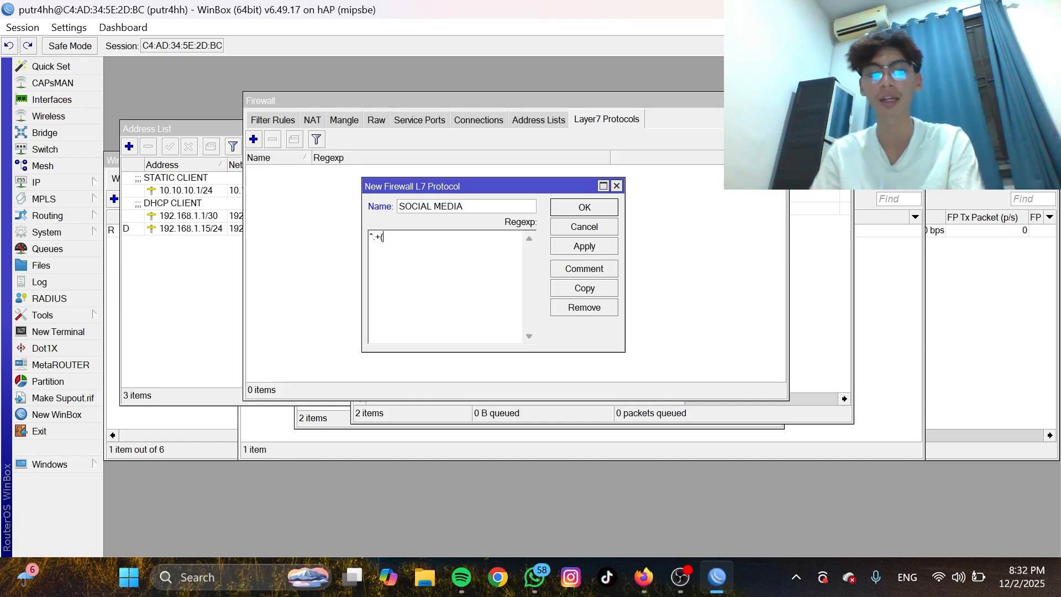
text(instagra)
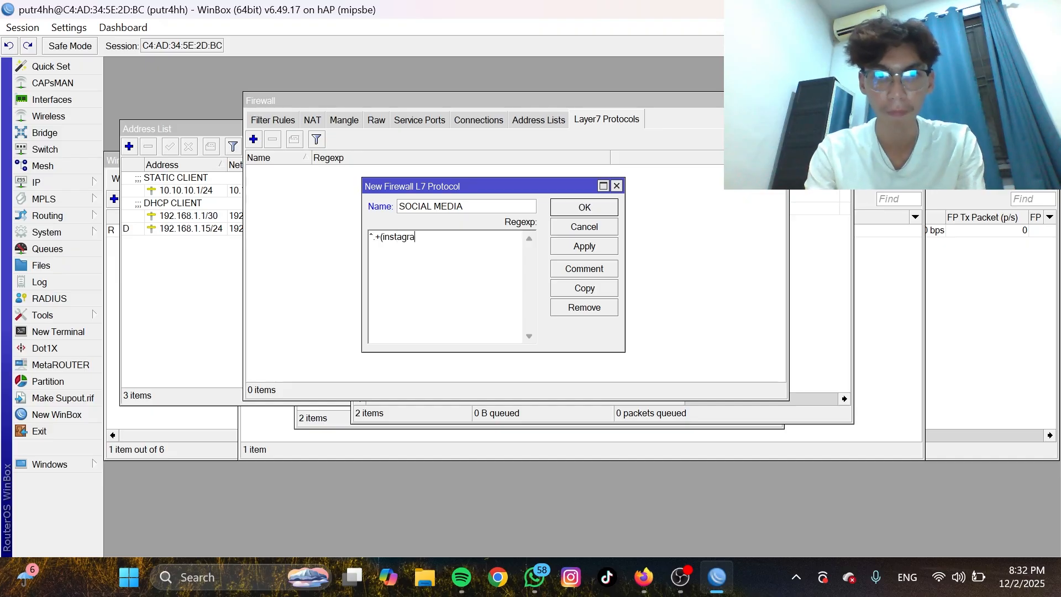
text(m.com)
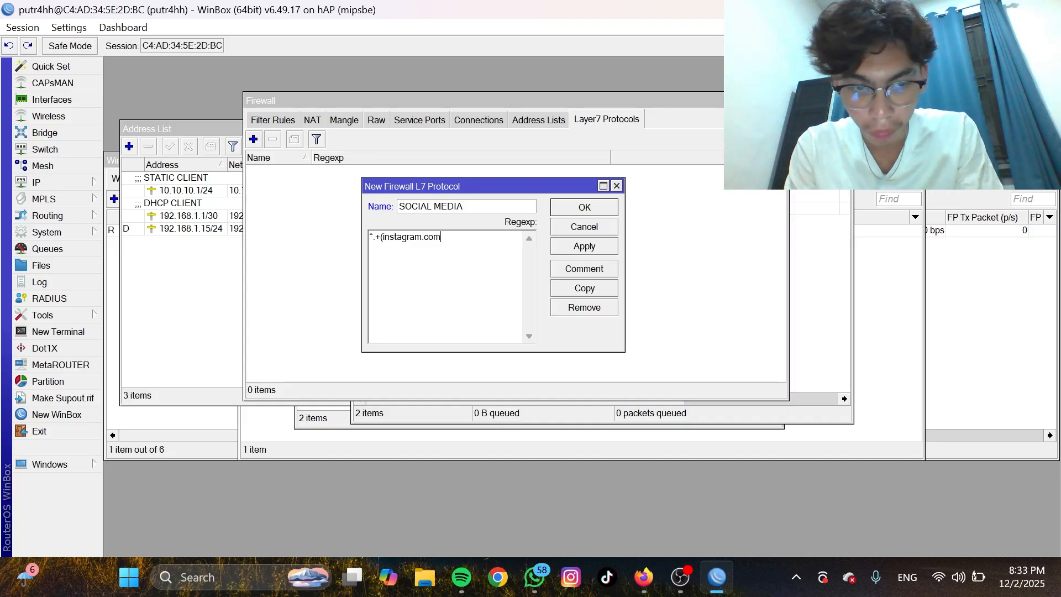
text(|)
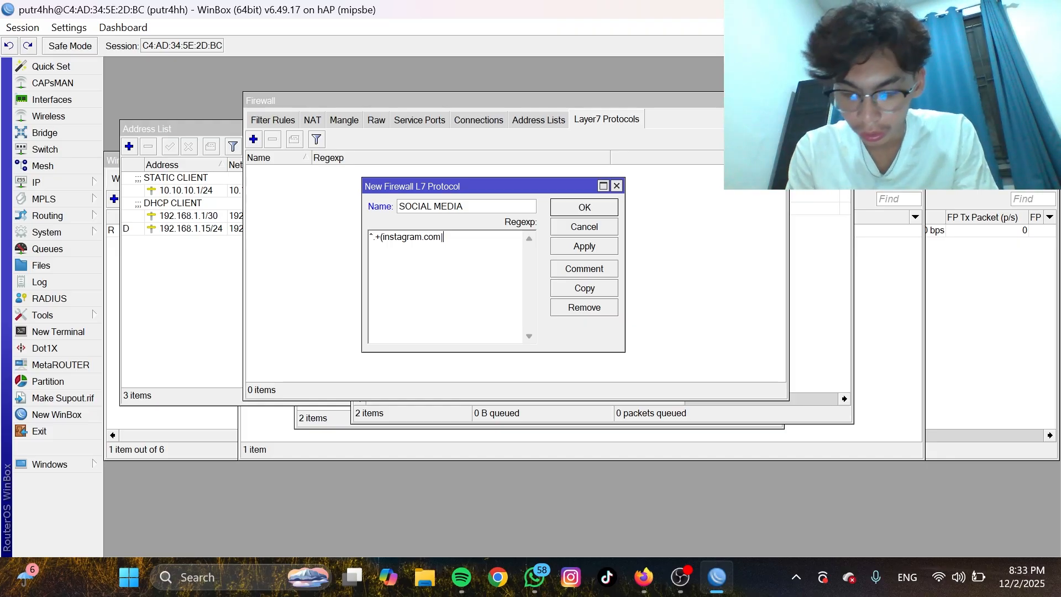
text(faceb)
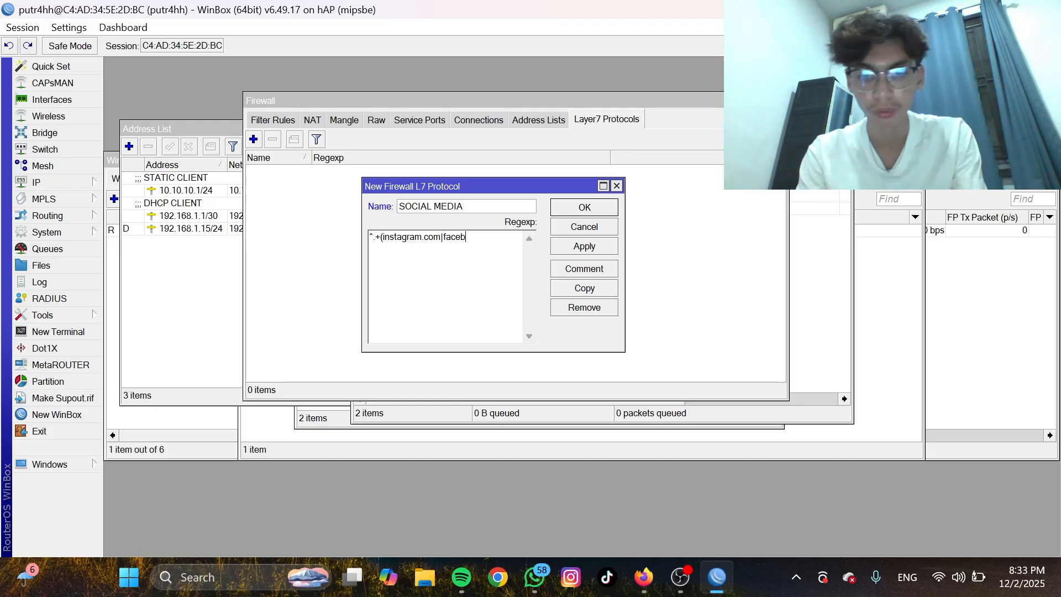
text(ook.com)
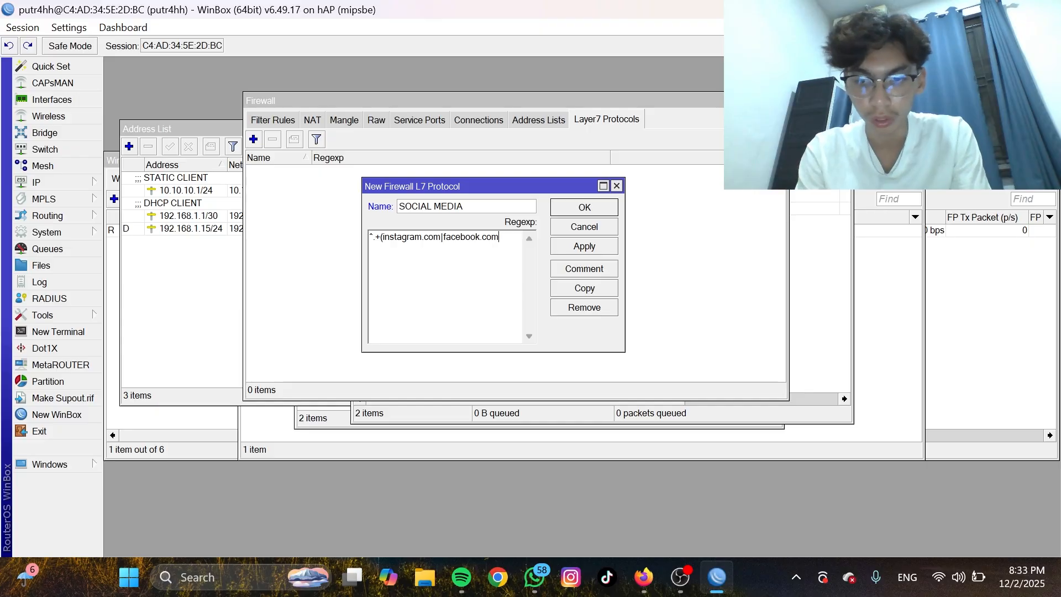
text(|x.com)
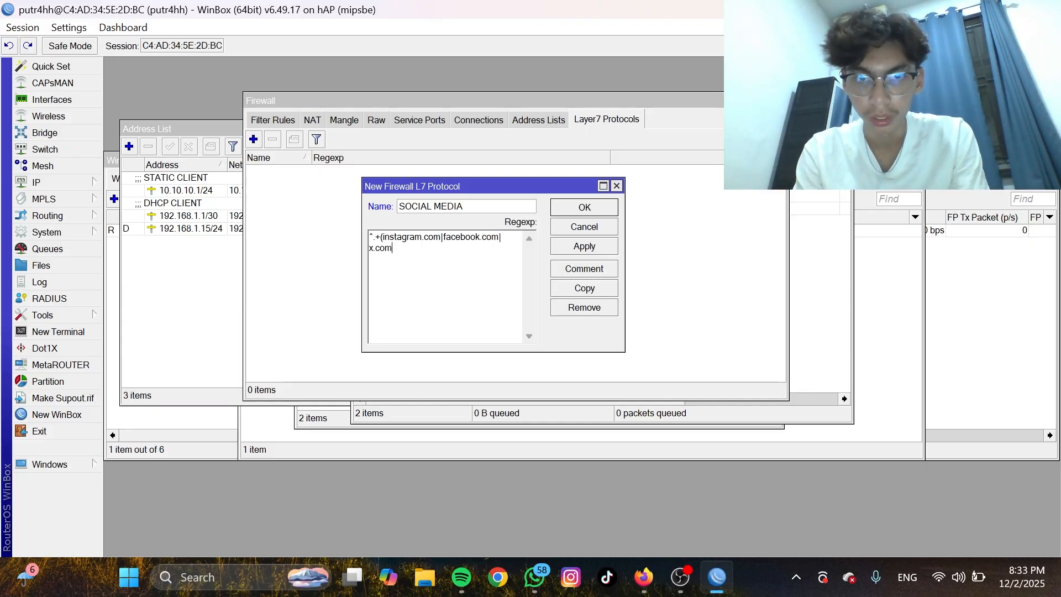
drag(623, 231, 687, 232)
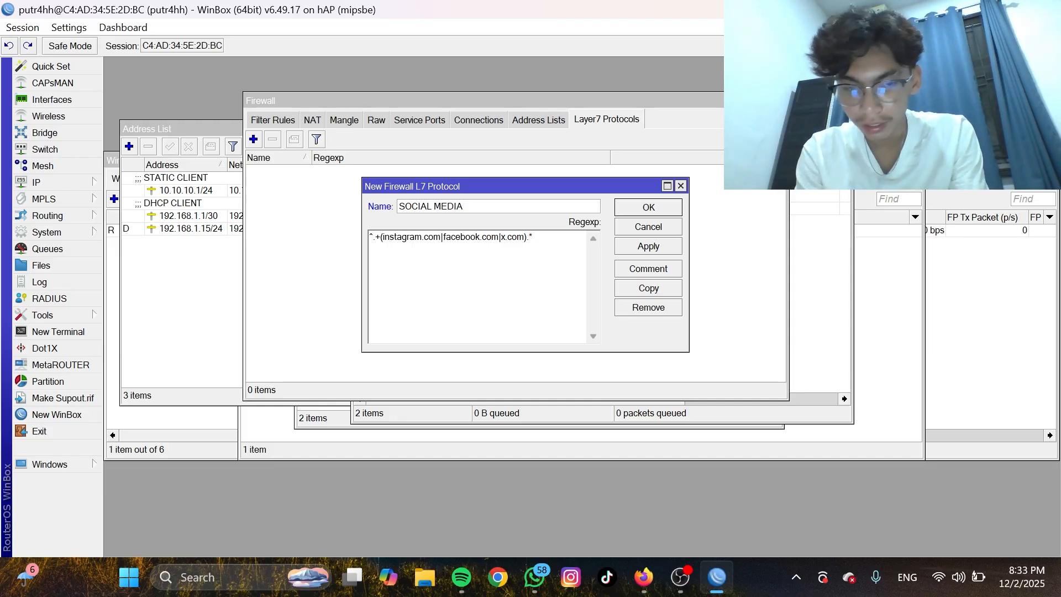
text($)
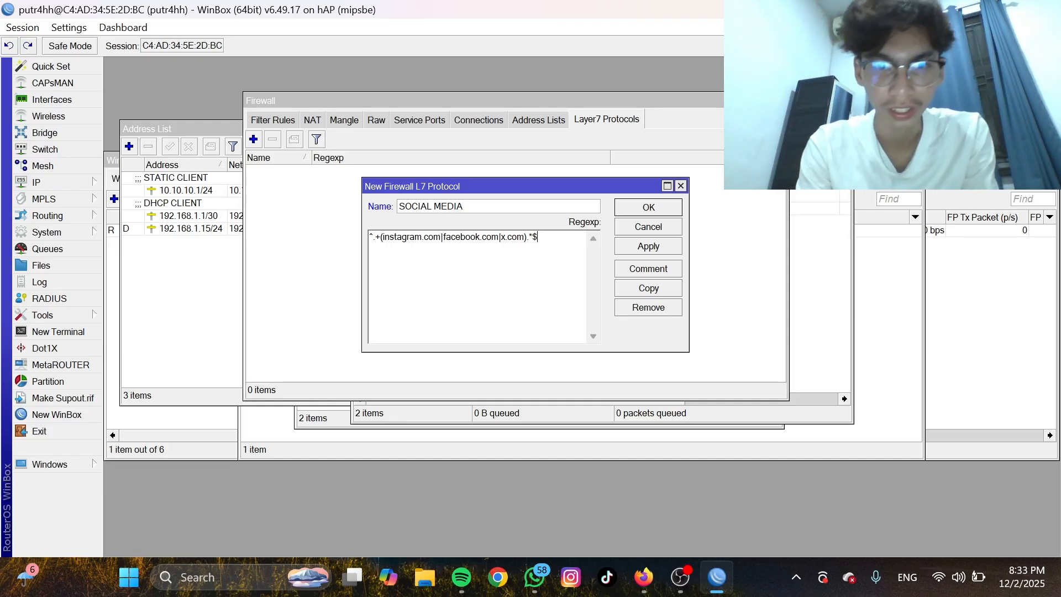
click(649, 248)
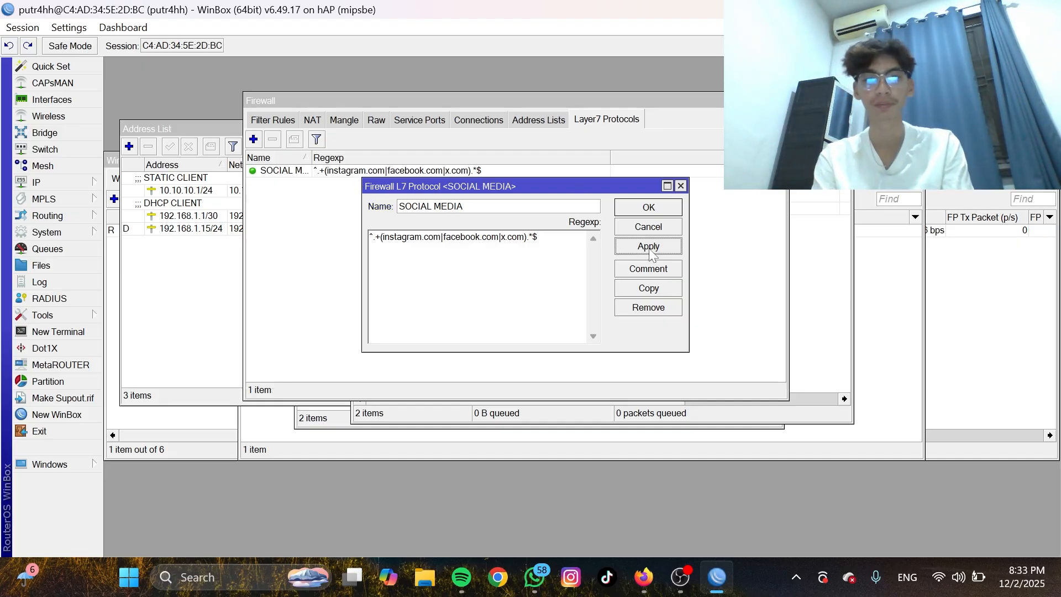
click(642, 208)
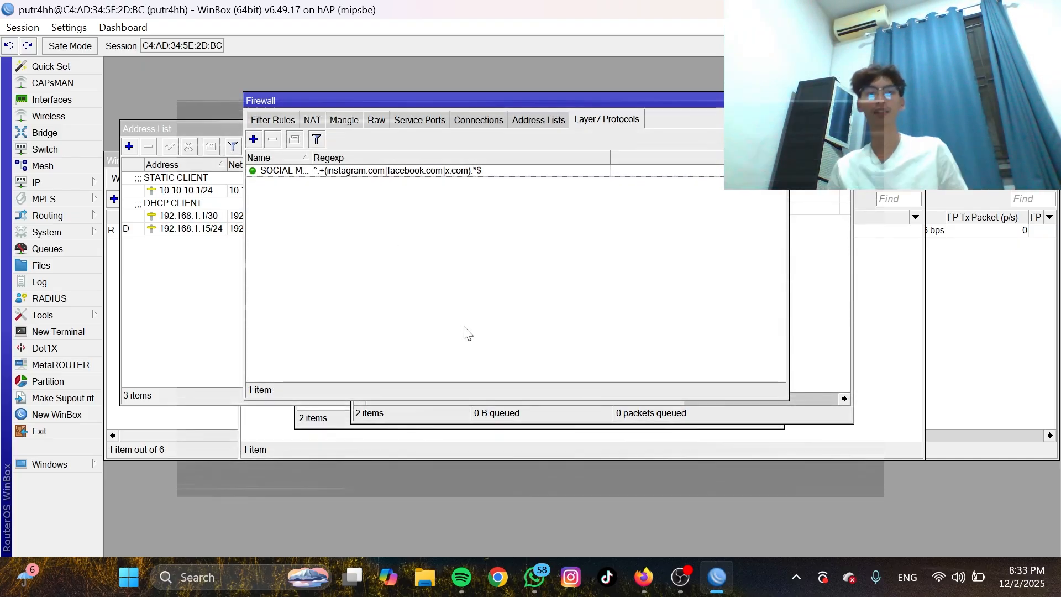
Create Layer7 protocol 'BERITA' with regexp ^.+(detik.com).*$ and save it
click(254, 140)
text(ban)
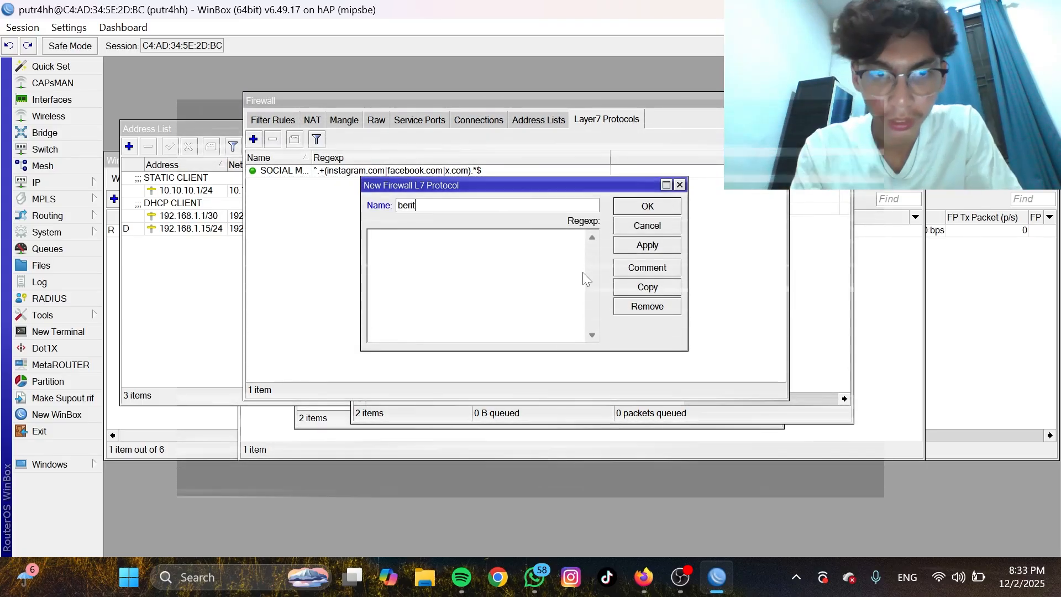
key(BackSpace)
key(BackSpace)
key(BackSpace)
text(BERITA)
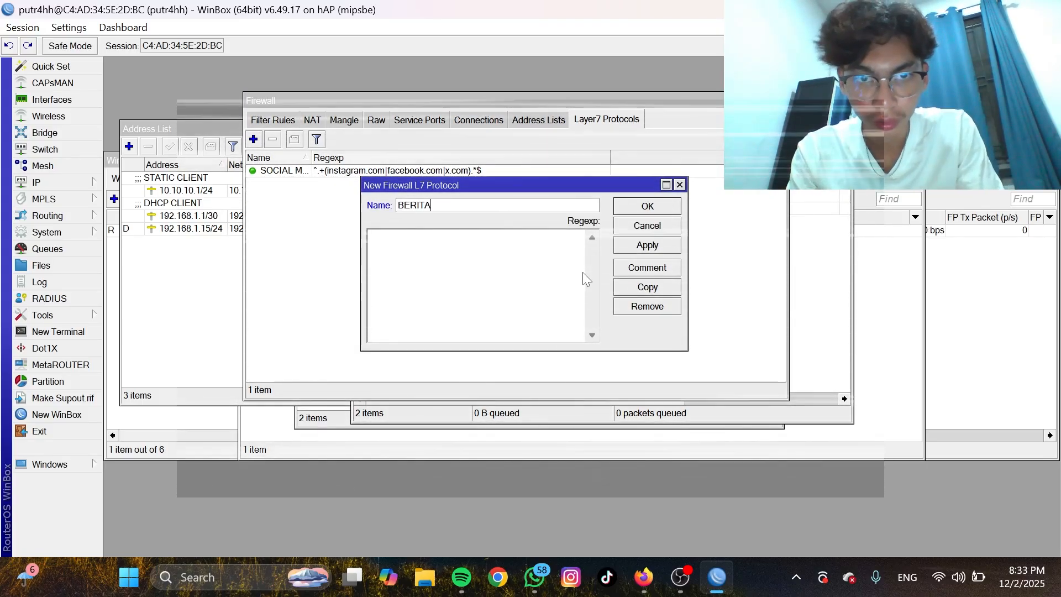
click(486, 264)
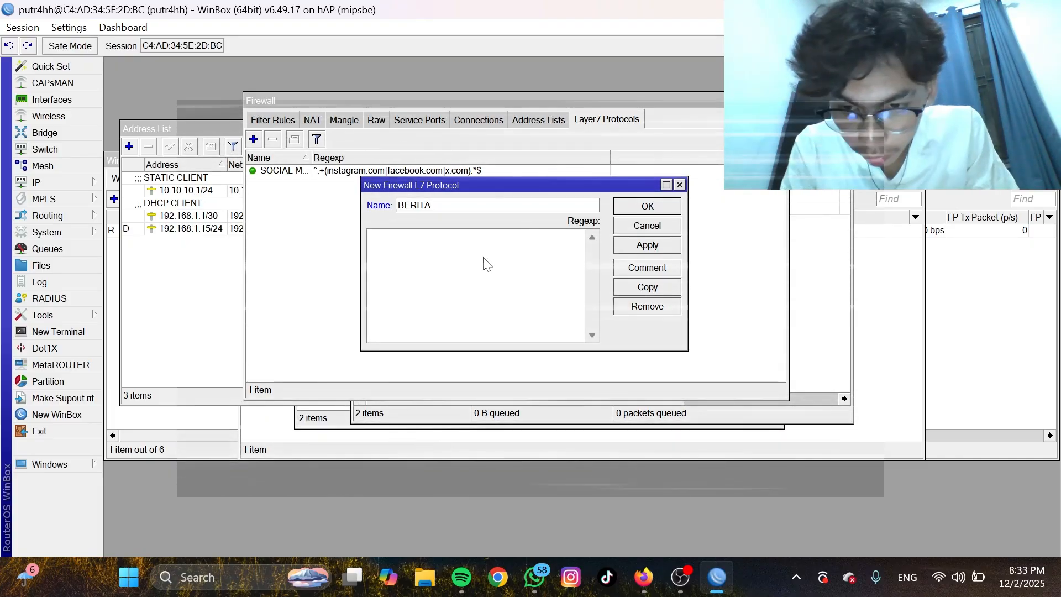
text(^.)
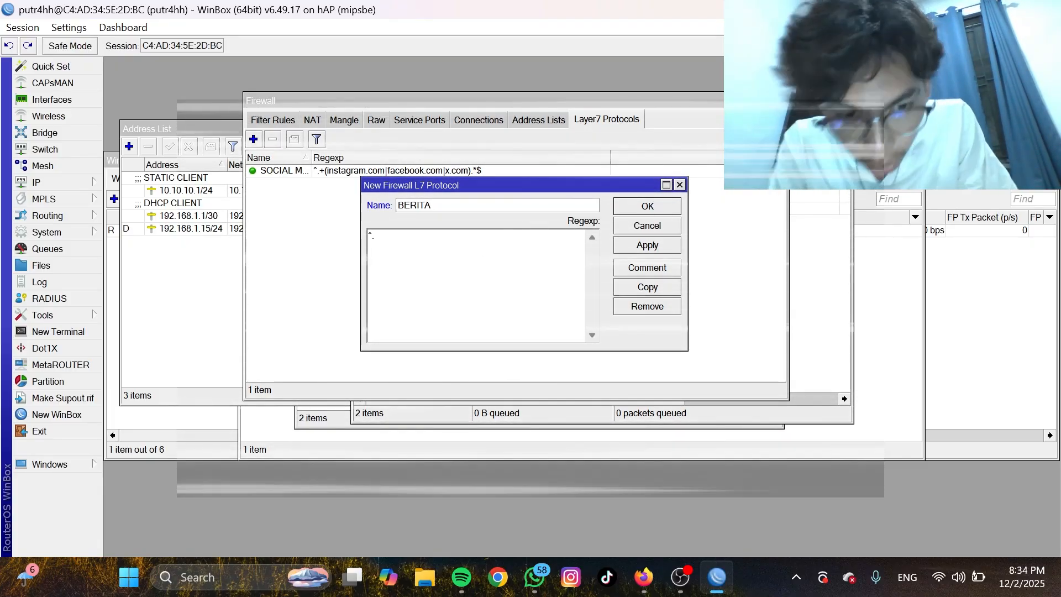
text(+(de)
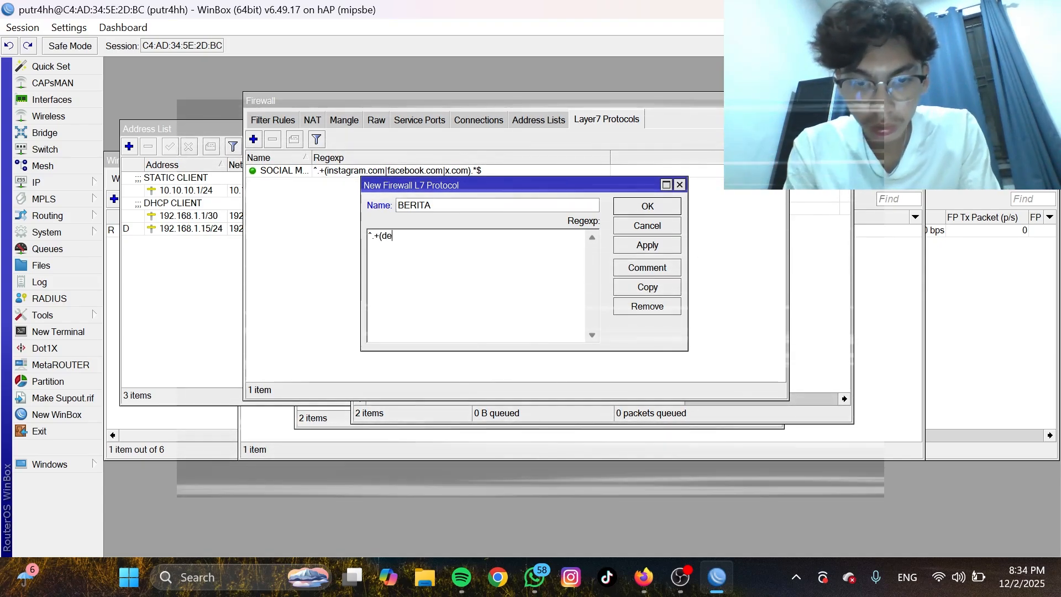
text(tik.com)
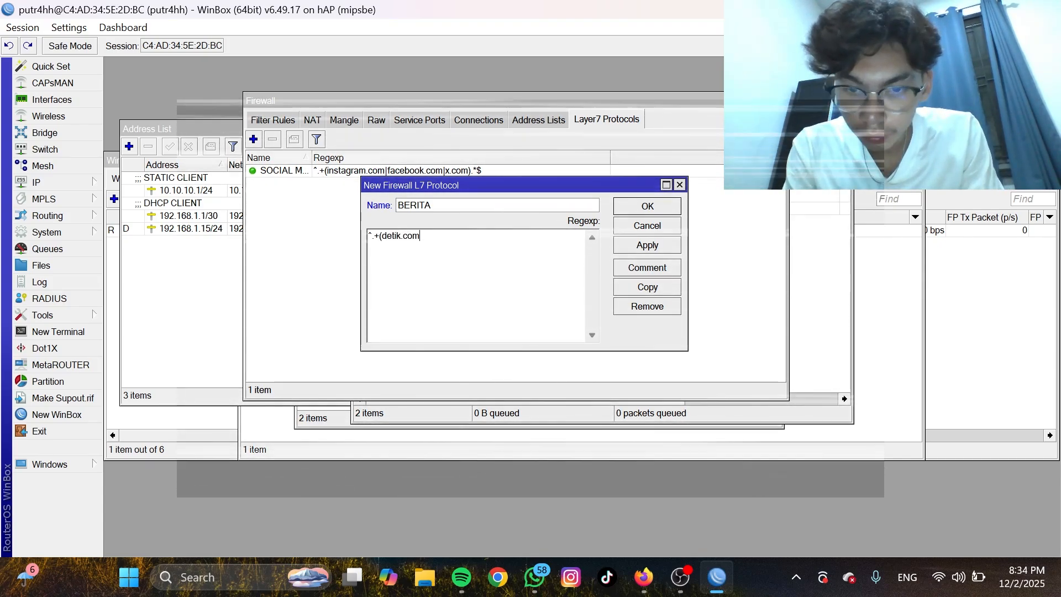
text().)
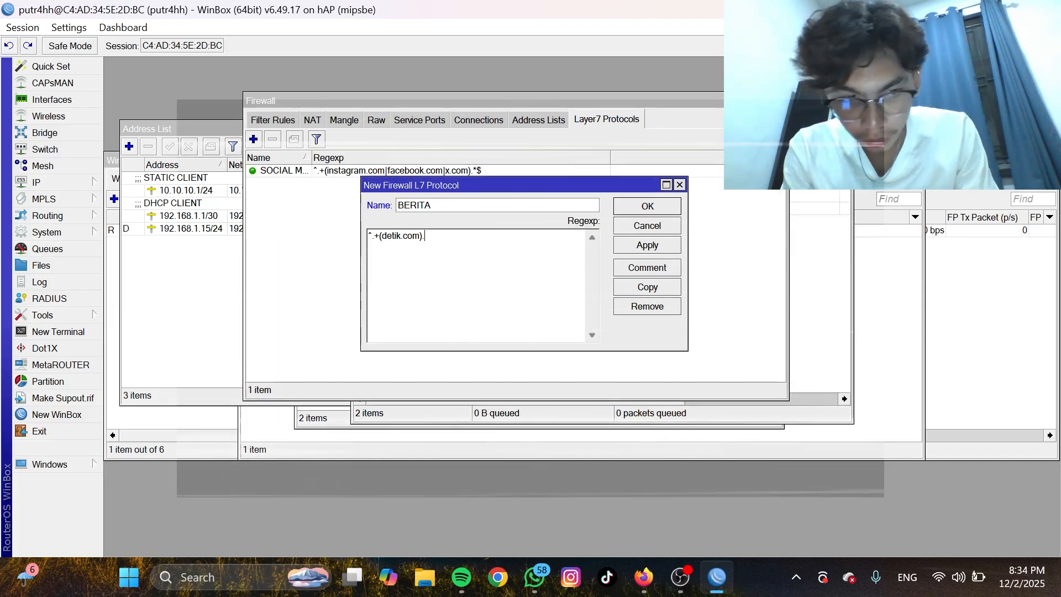
text(*$)
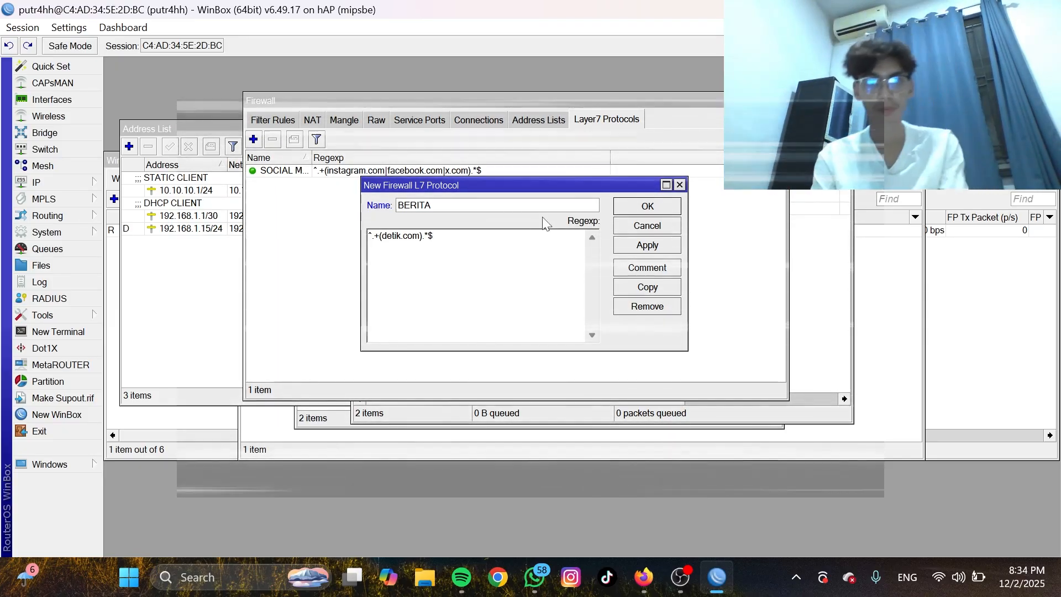
click(648, 245)
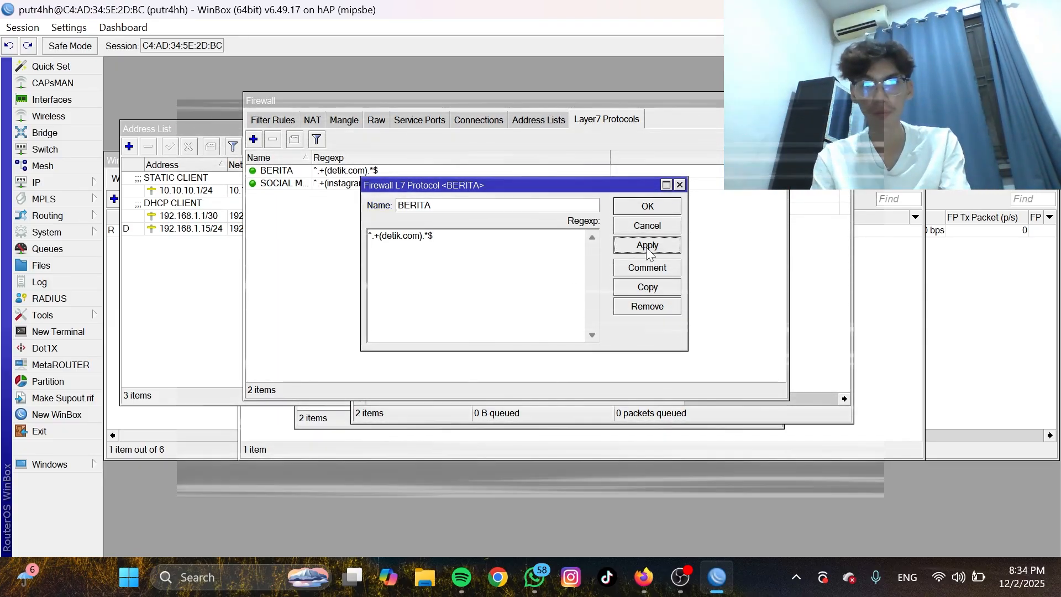
click(646, 207)
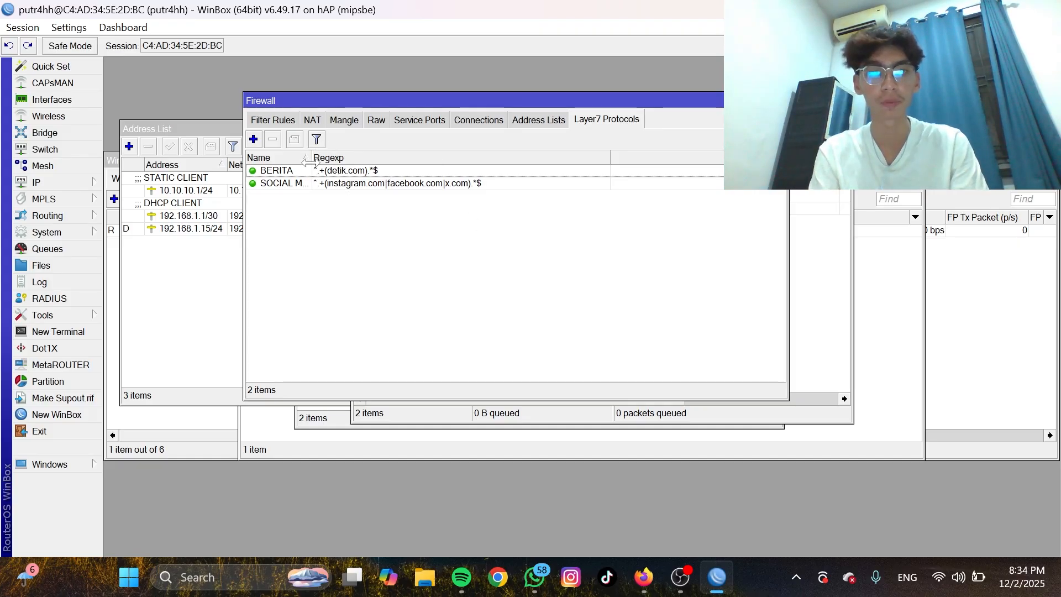
Widen the Name column, then start a new rule under Filter Rules
drag(312, 158, 348, 160)
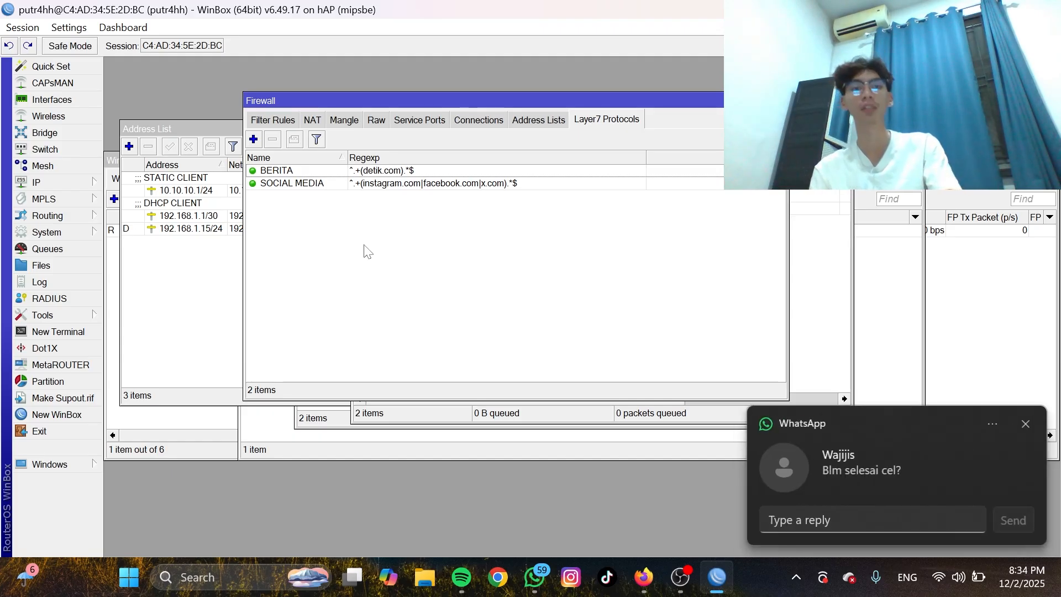
click(1028, 420)
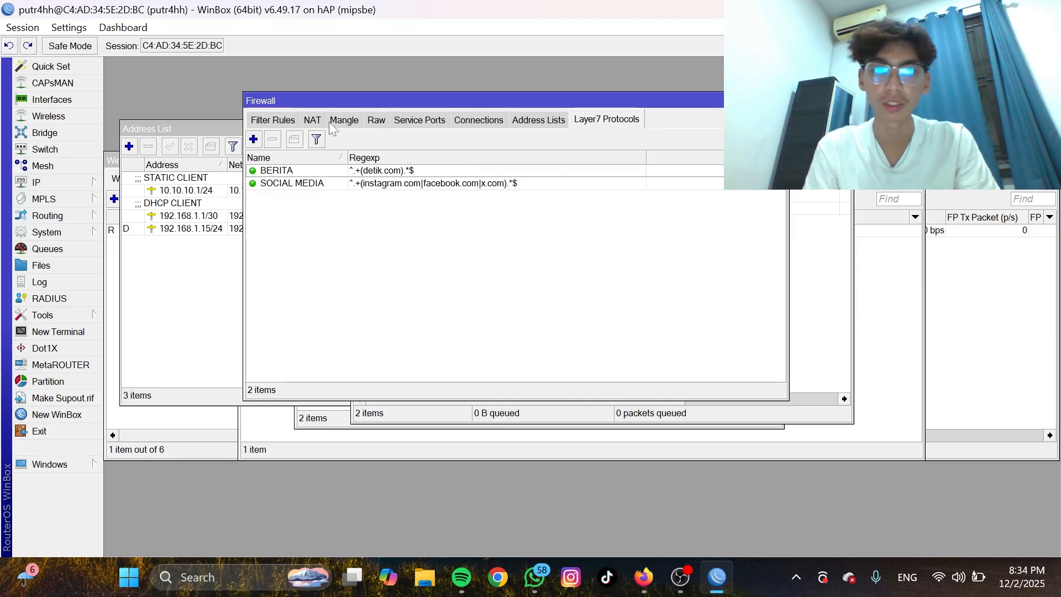
click(268, 123)
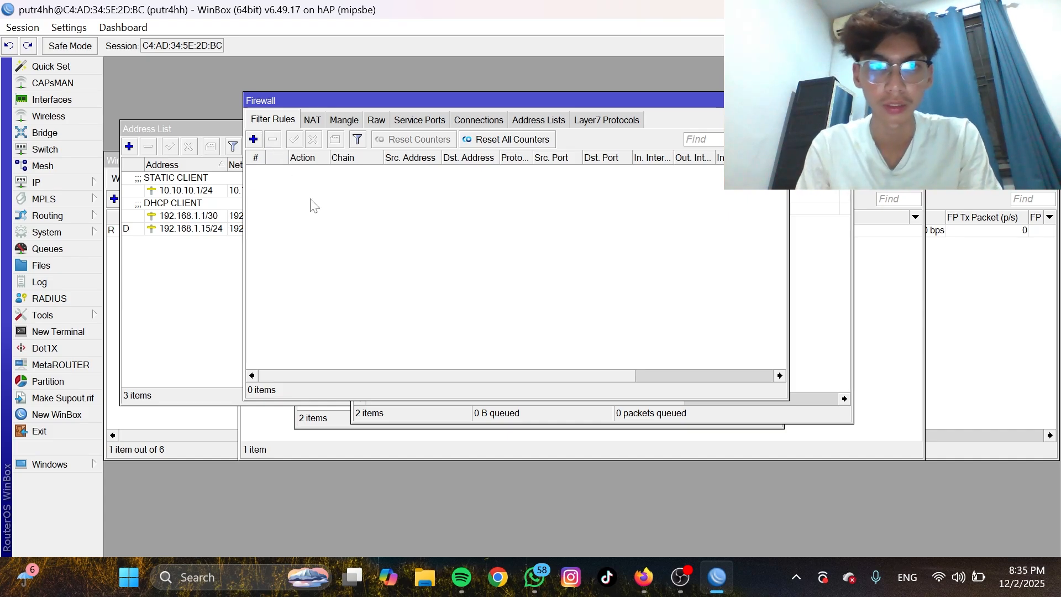
click(254, 139)
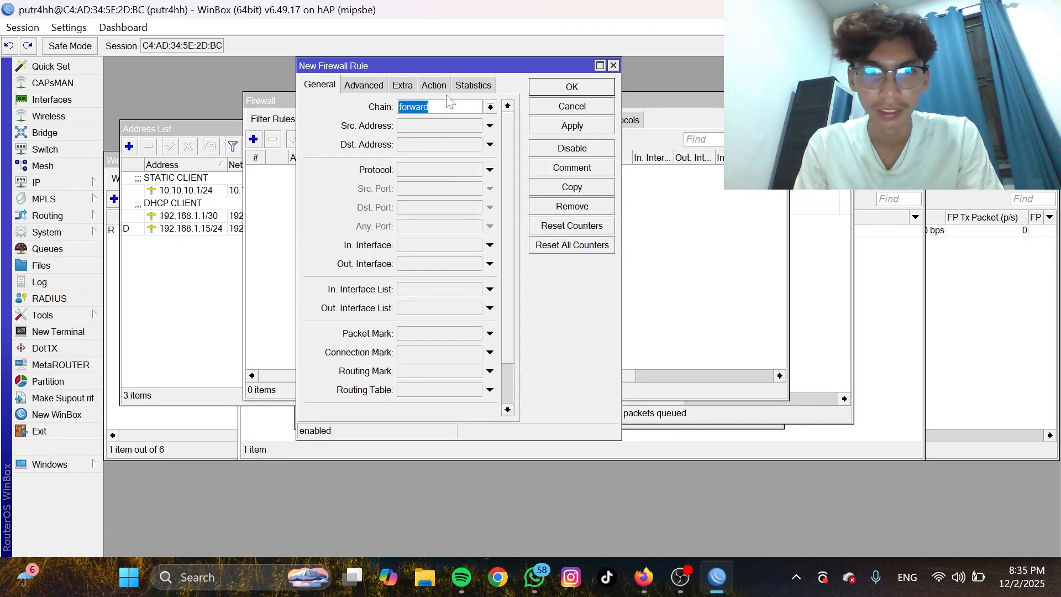
Set the rule's source address to 10.10.10.0/24 and its action to drop
click(490, 126)
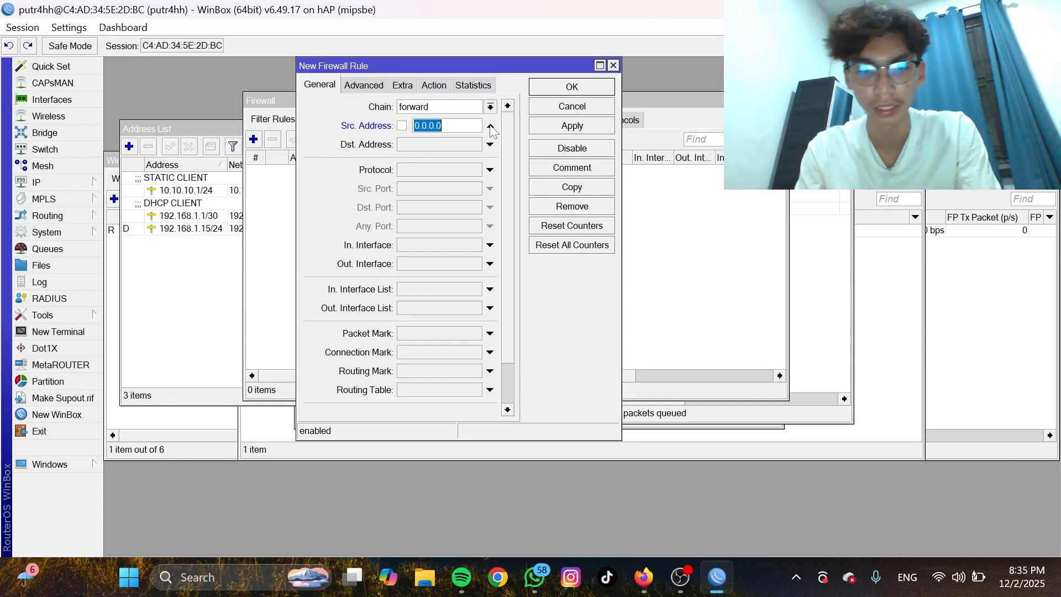
text(10.10.)
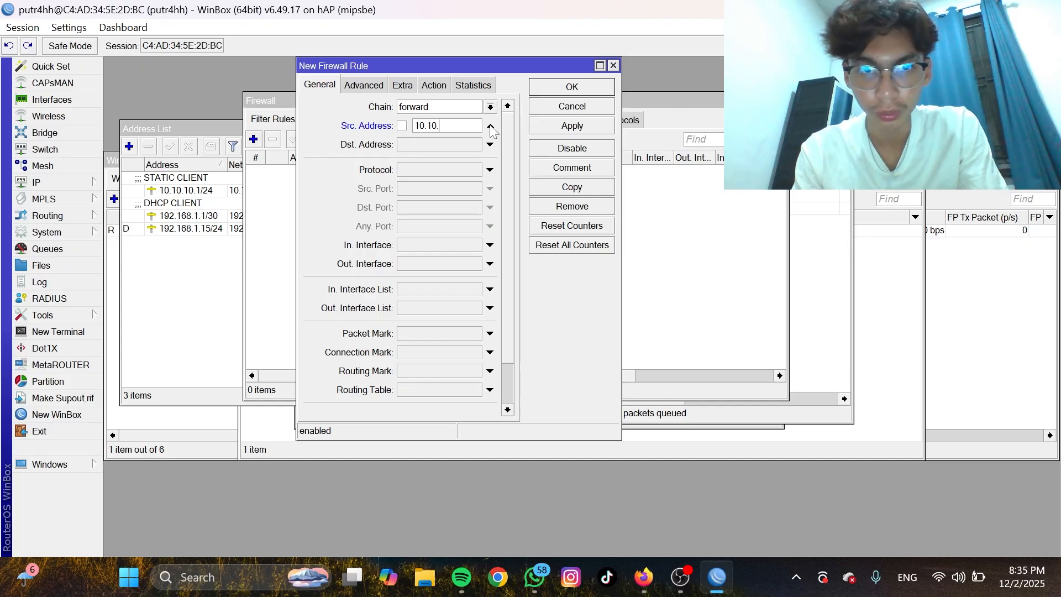
text(10.0/24)
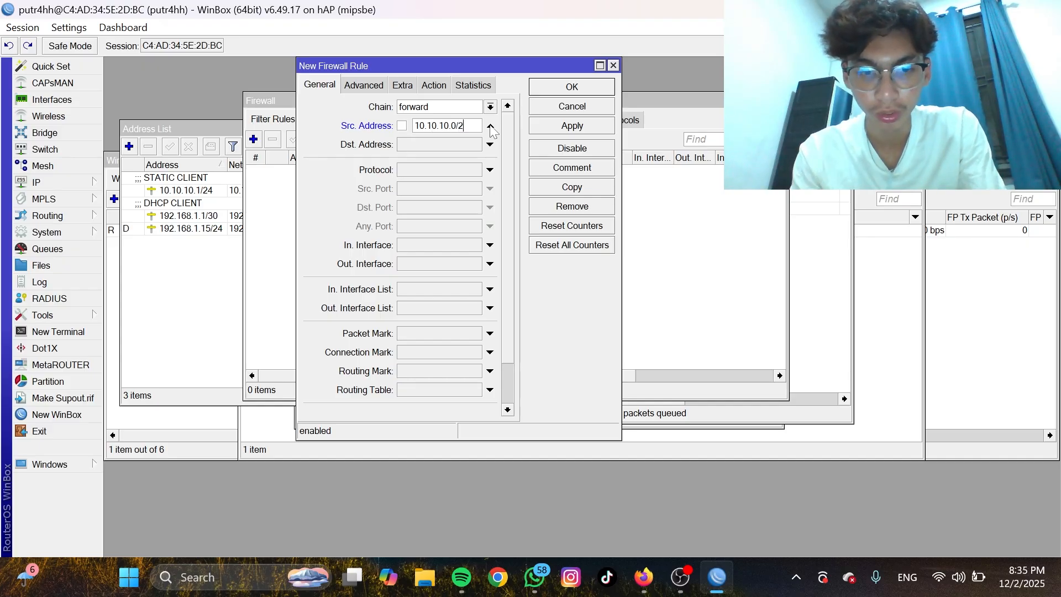
click(374, 87)
click(434, 85)
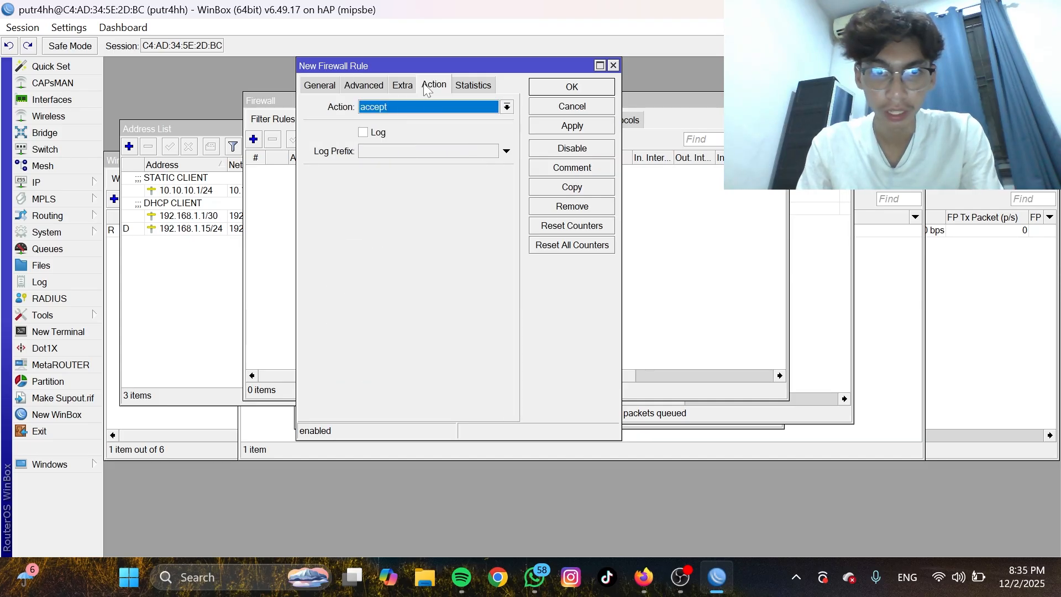
click(406, 111)
click(390, 159)
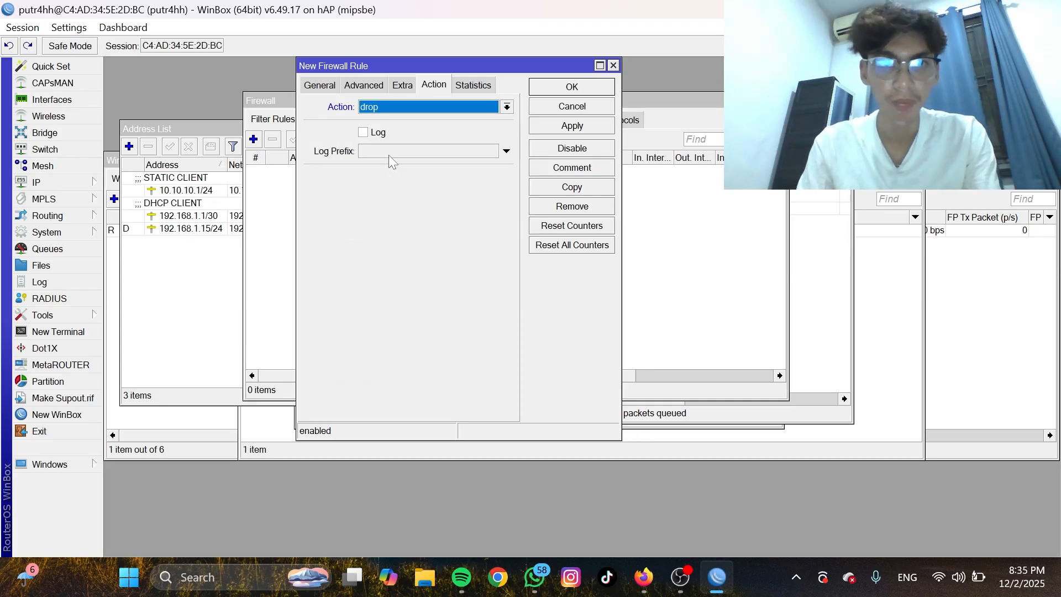
Match the SOCIAL MEDIA Layer7 protocol, save the rule, and begin another new rule
click(372, 89)
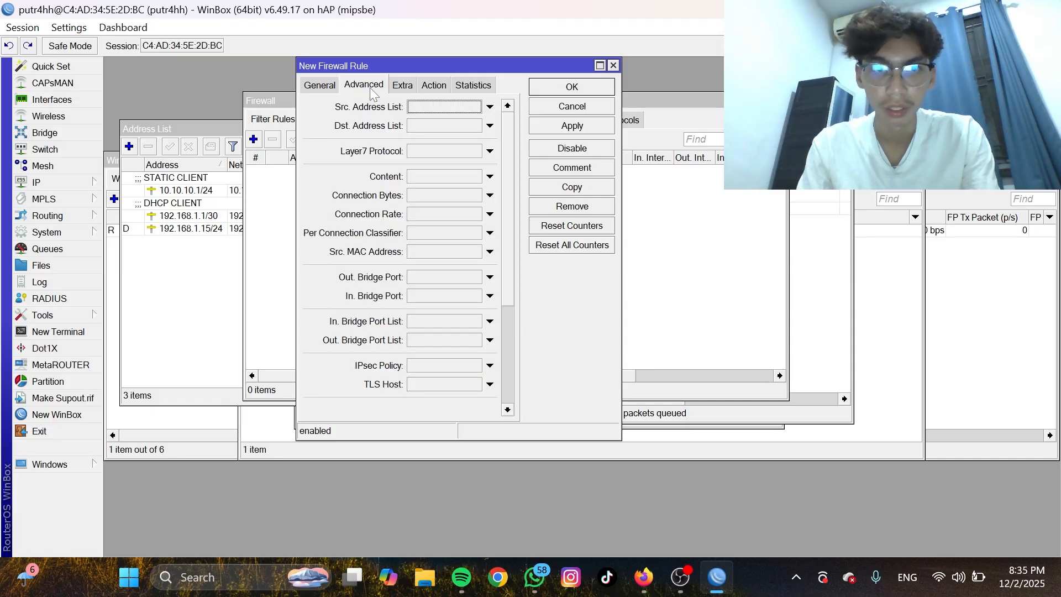
click(443, 152)
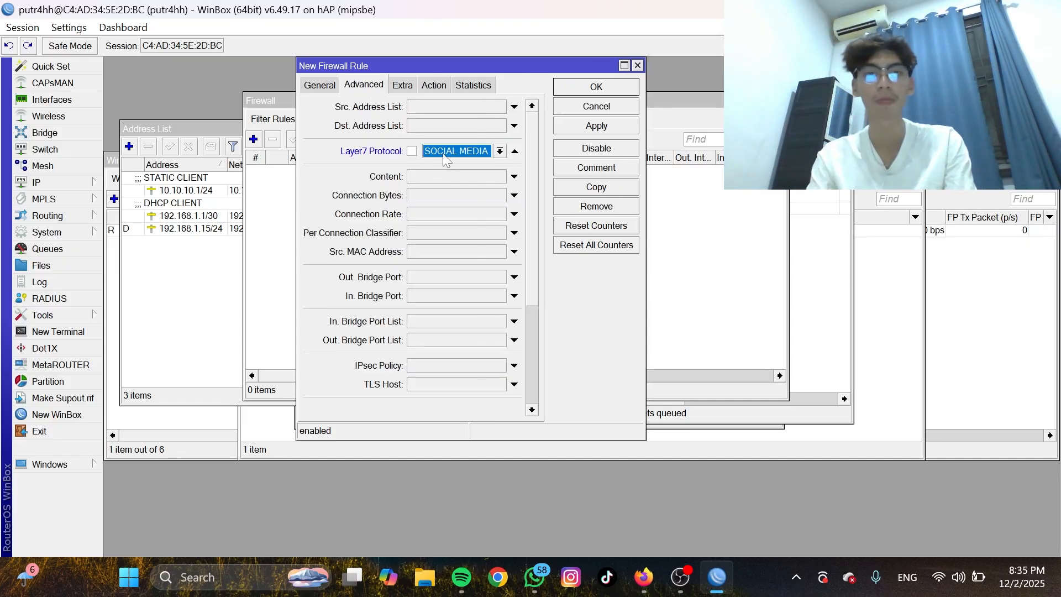
click(499, 152)
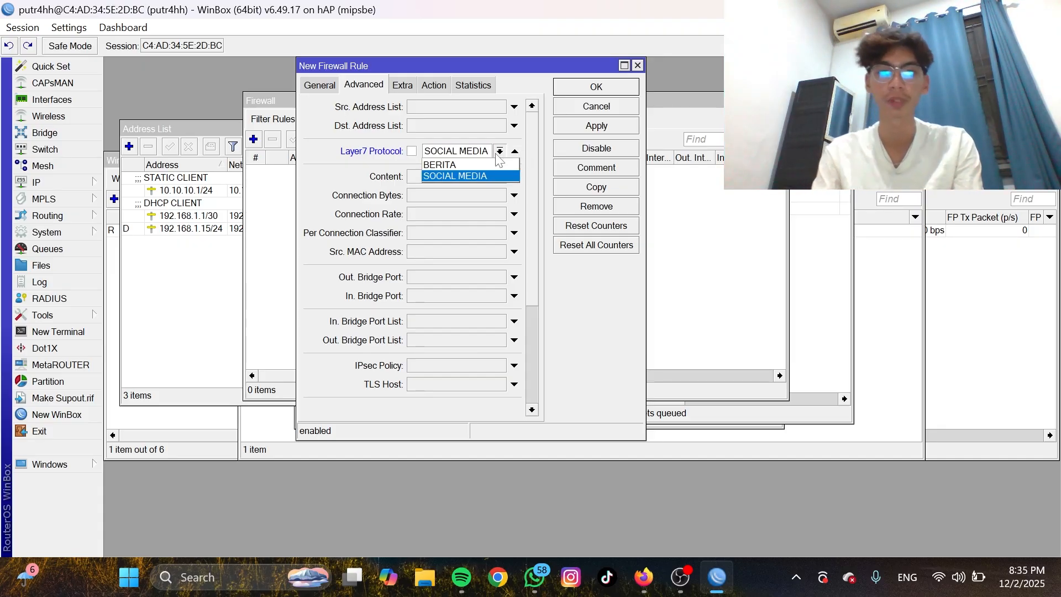
click(471, 175)
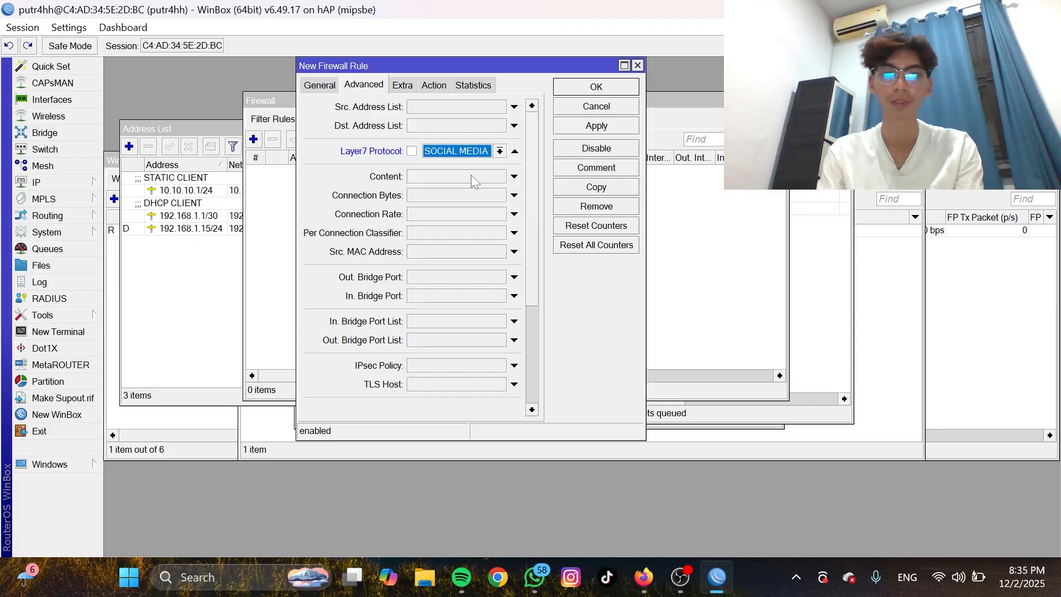
click(592, 127)
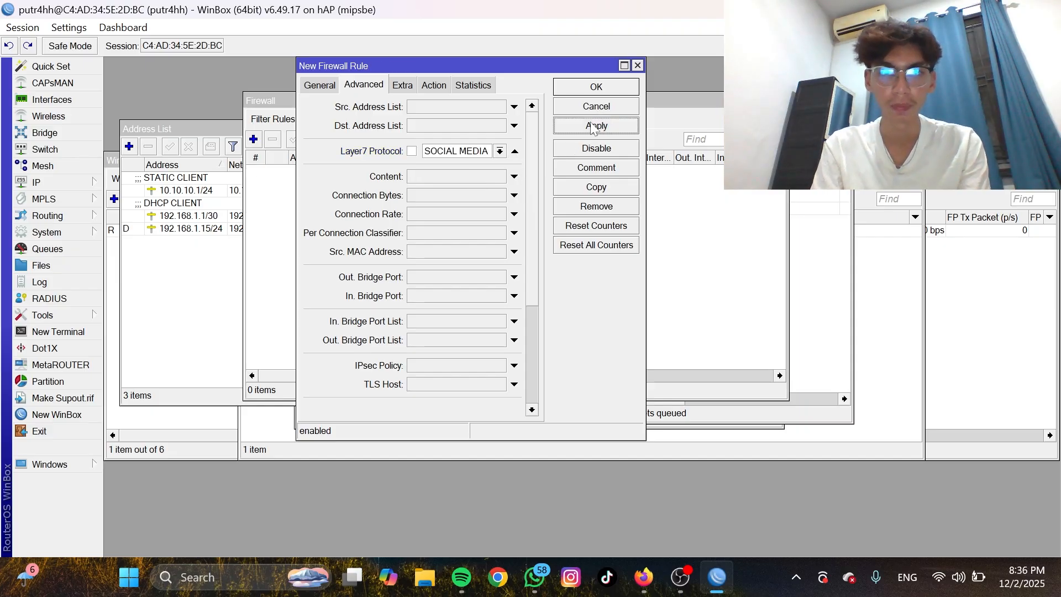
click(600, 88)
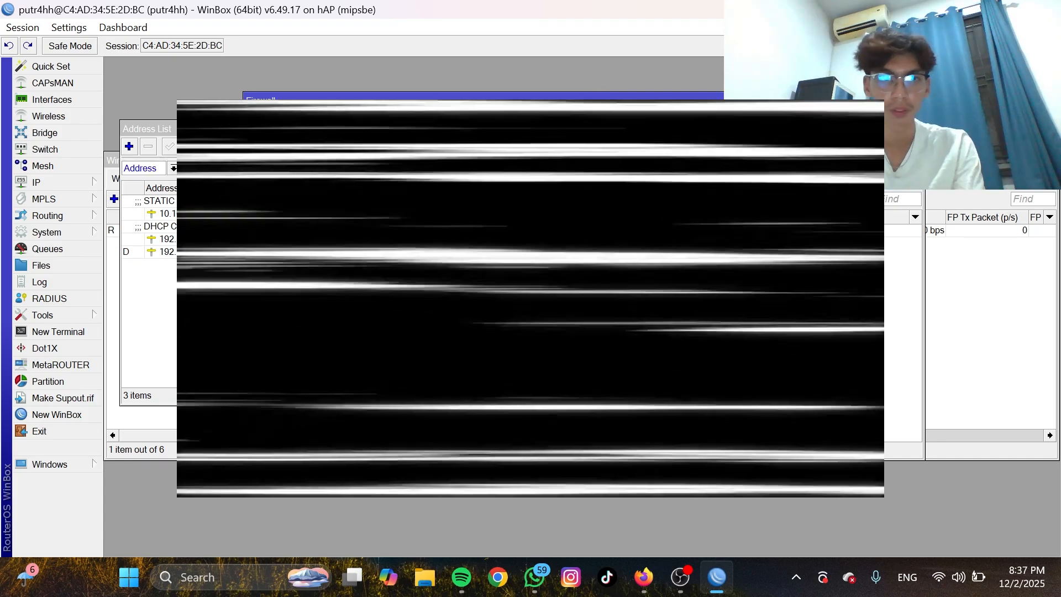
click(253, 139)
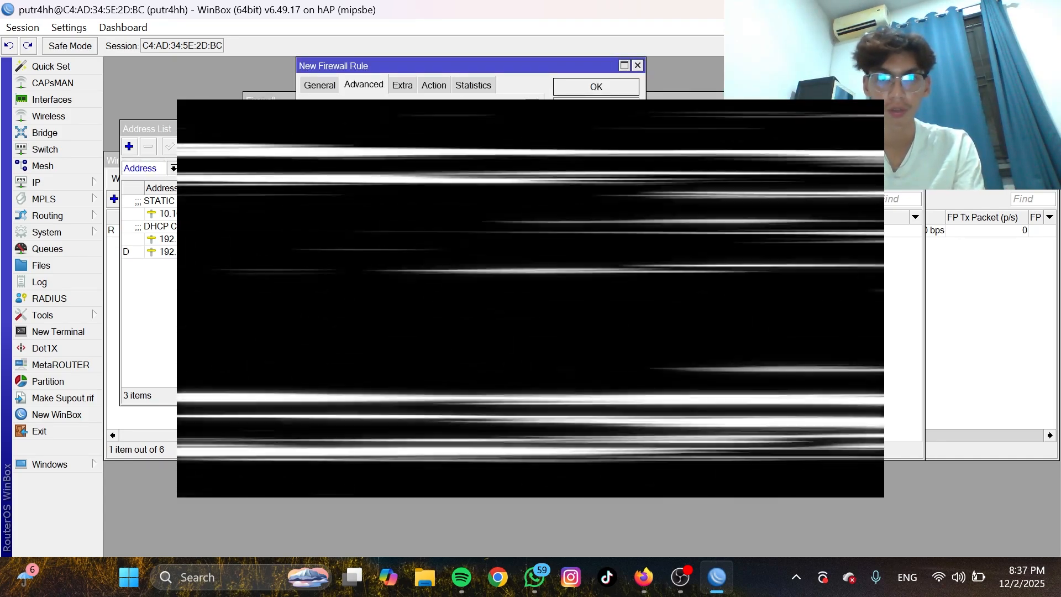
Apply the new forward drop rule for 192.168.1.0/30
click(317, 86)
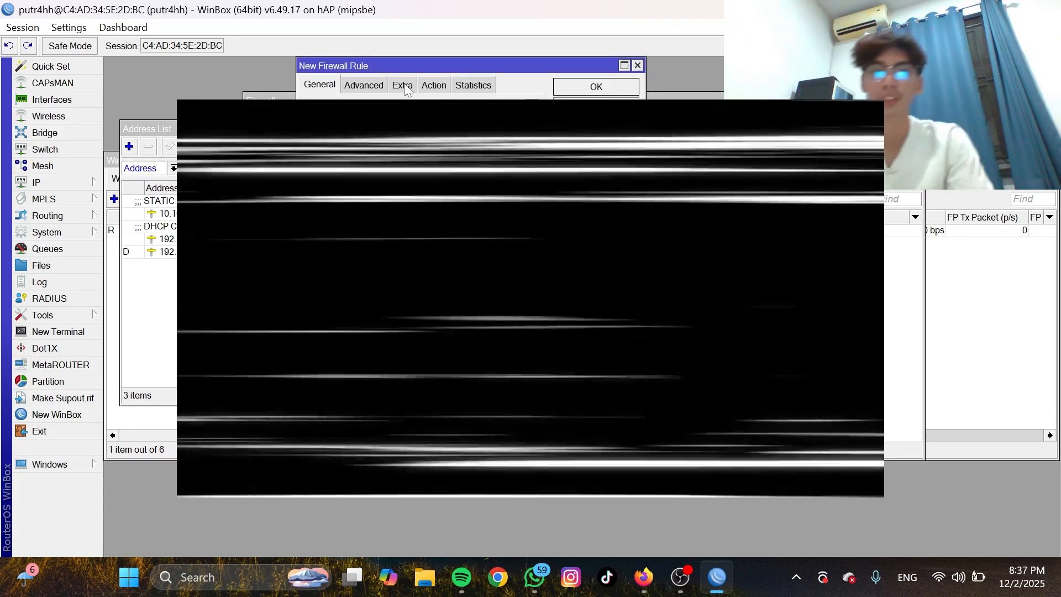
click(434, 85)
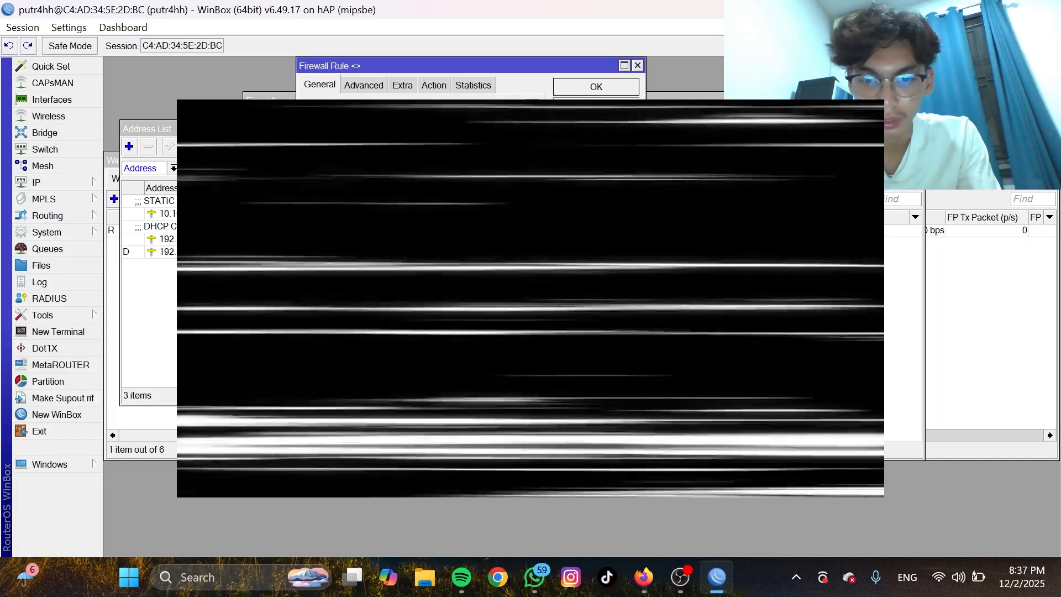
click(596, 127)
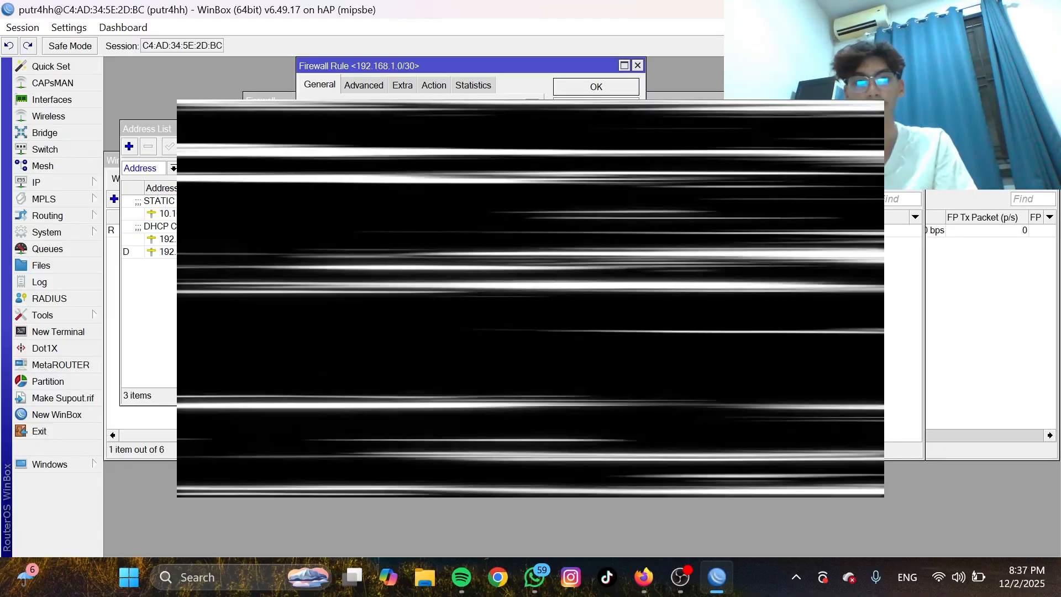
Add the comment 'BERITA (DHCP)' to the rule and review its settings
click(596, 173)
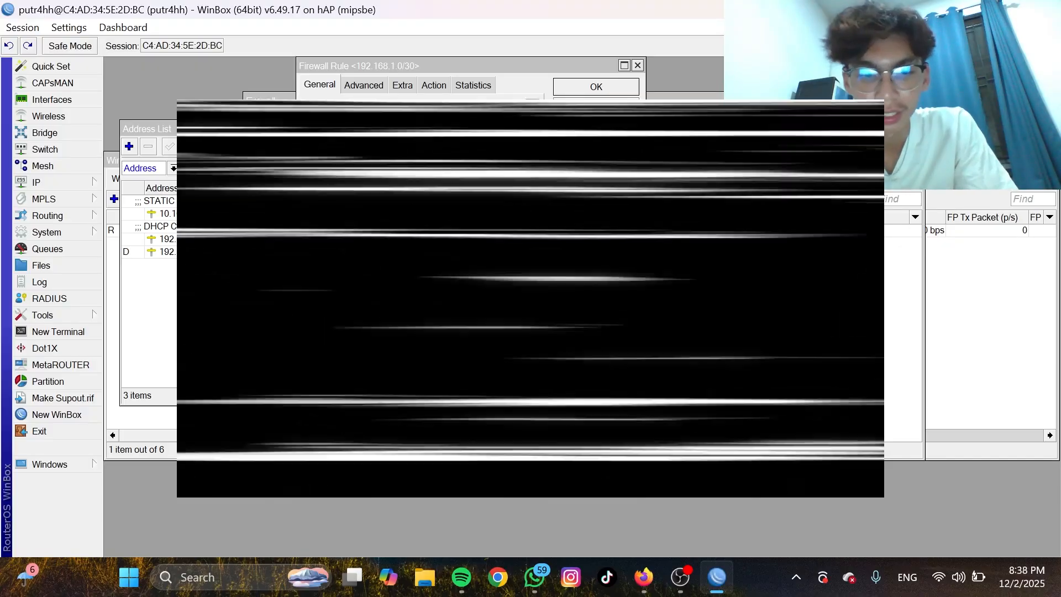
click(685, 274)
click(402, 85)
click(429, 85)
click(354, 87)
click(323, 86)
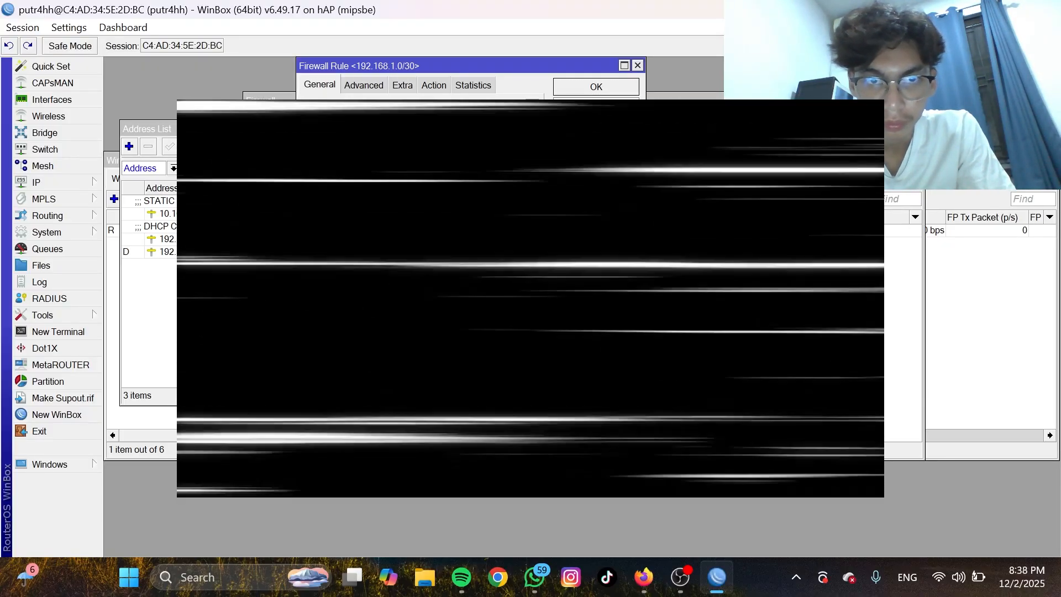
click(596, 168)
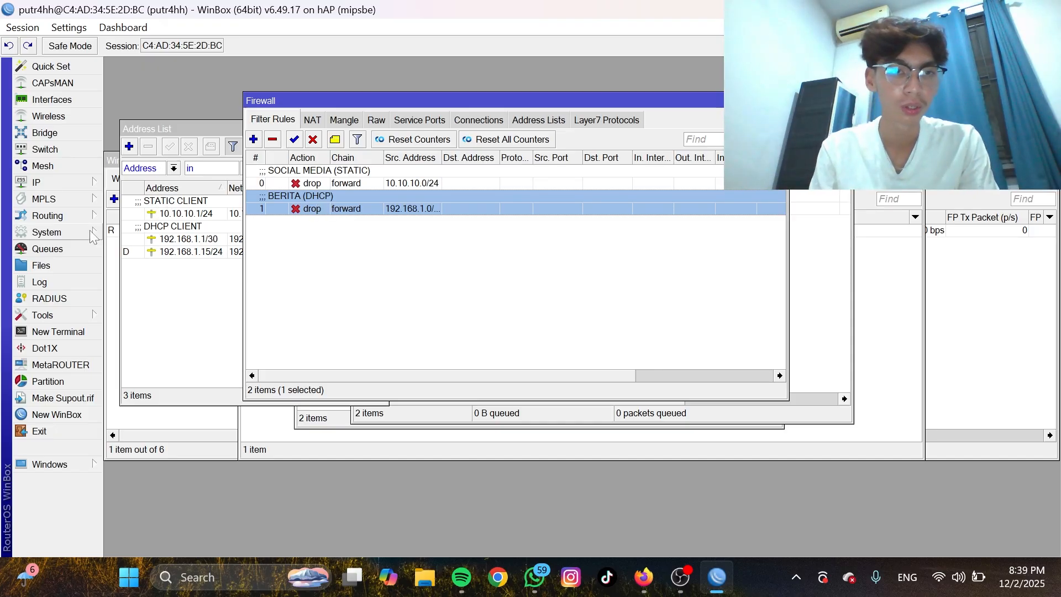
Enable the SNTP client with 0.id.pool.org as primary and 1.id.pool.org as secondary NTP server
mouse_move(76, 197)
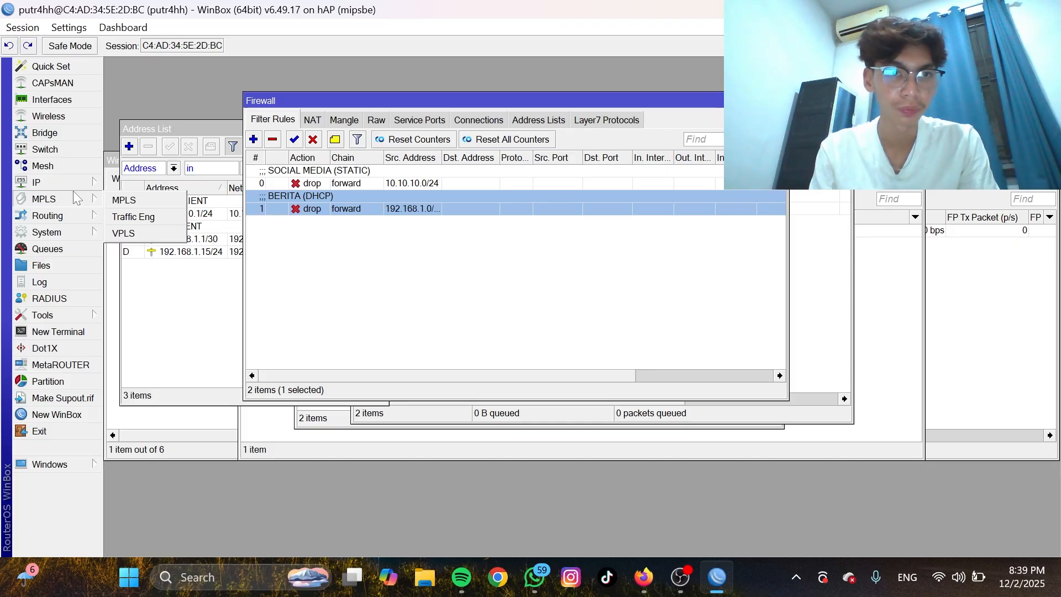
mouse_move(49, 234)
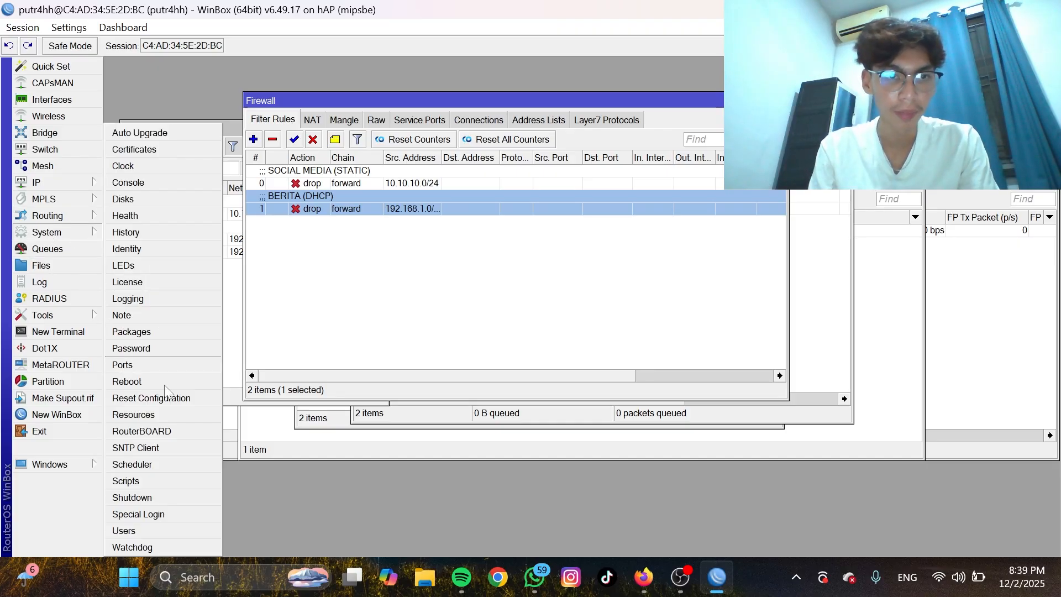
click(135, 447)
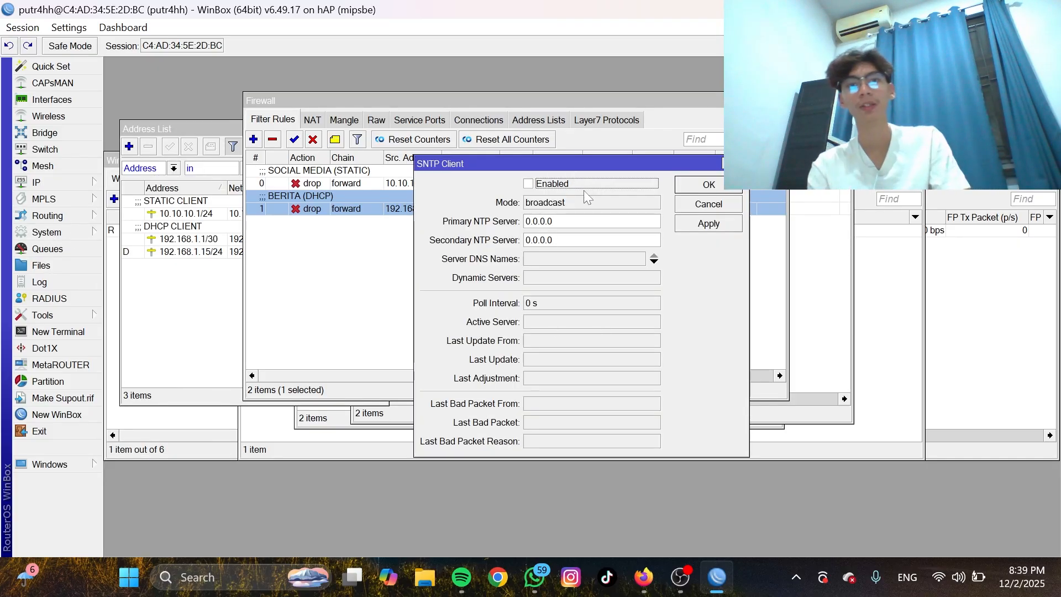
click(528, 184)
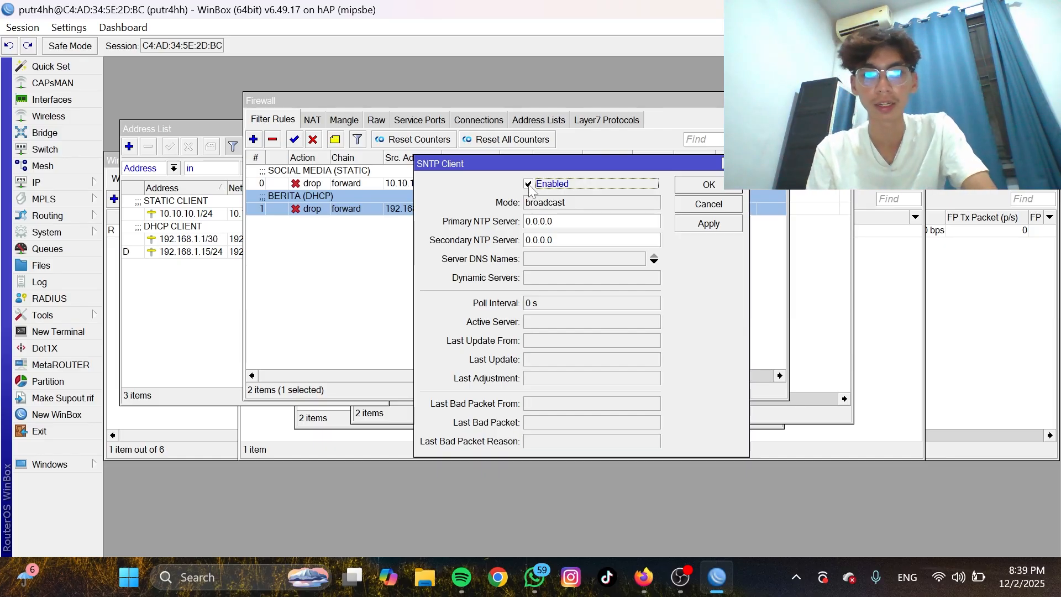
double_click(579, 220)
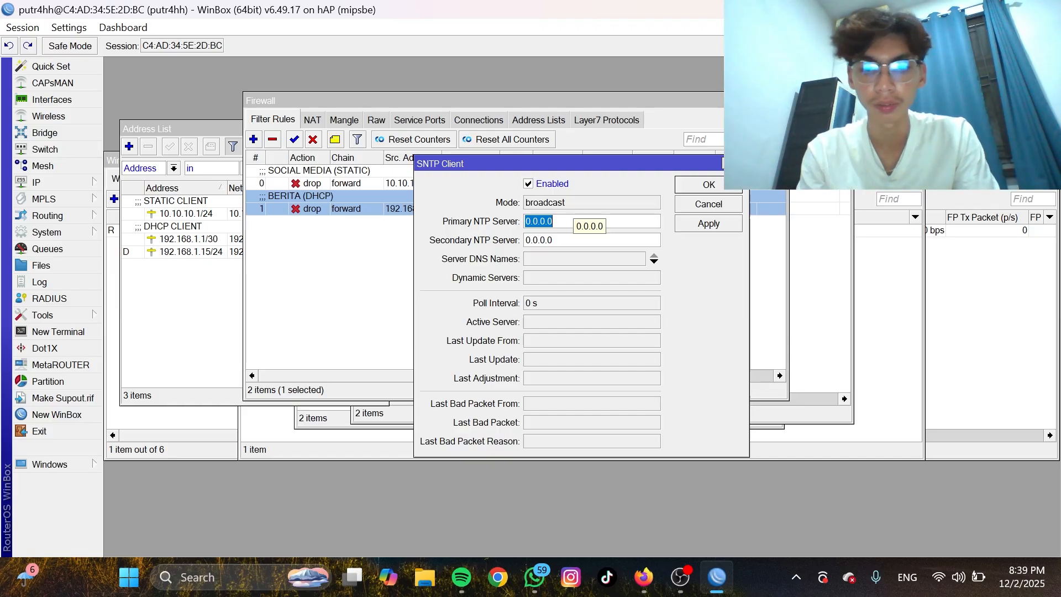
text(0.id.pool.)
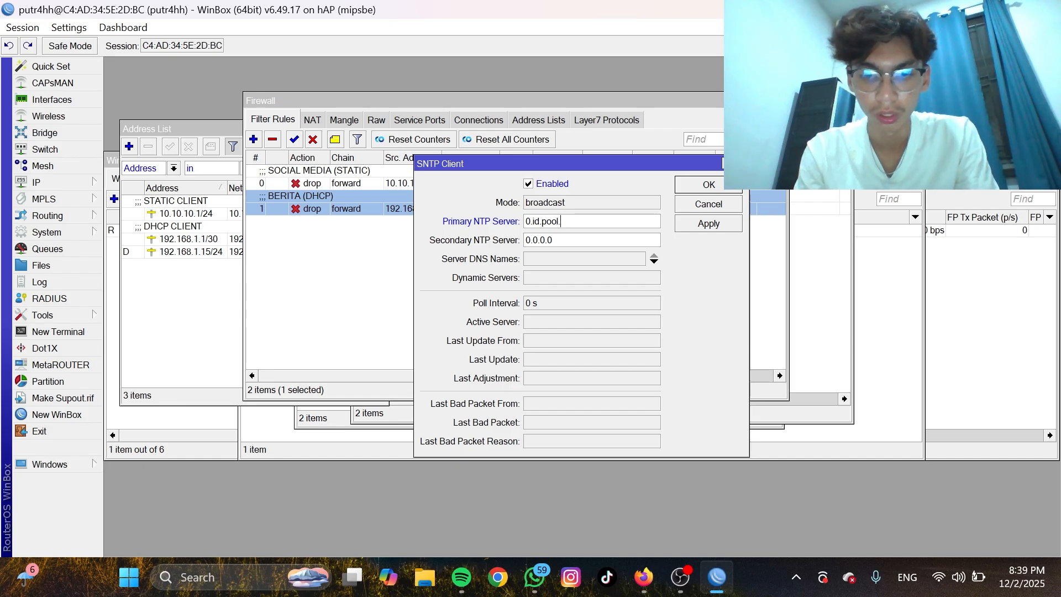
text(org)
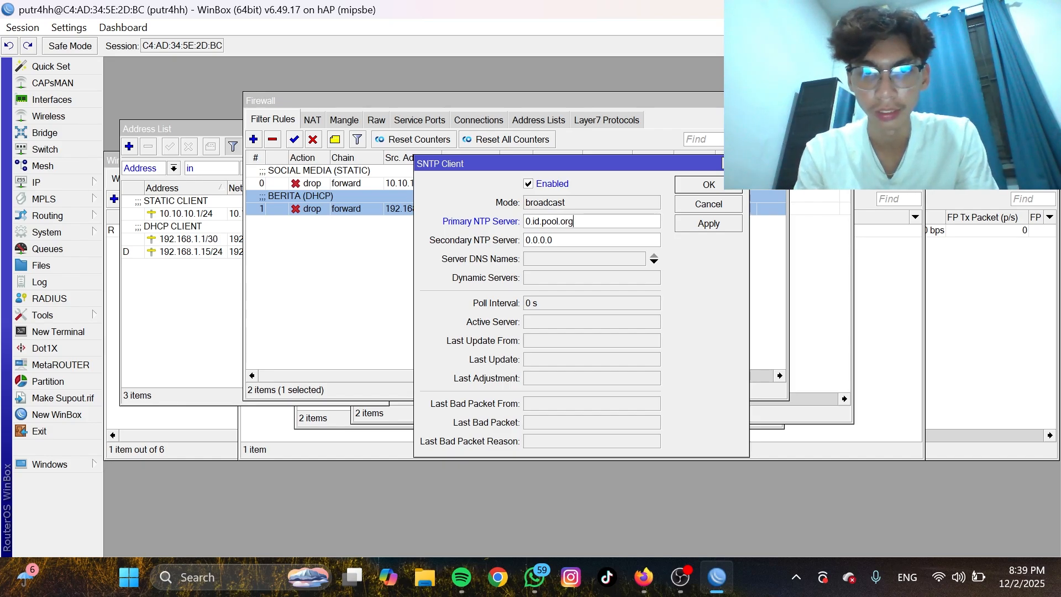
key(Tab)
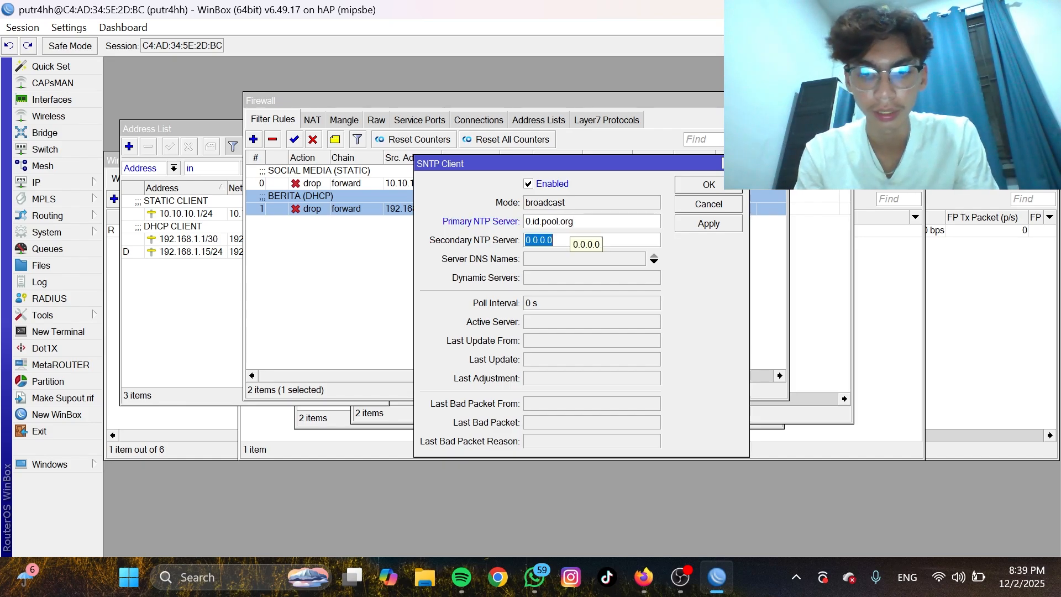
text(1.id)
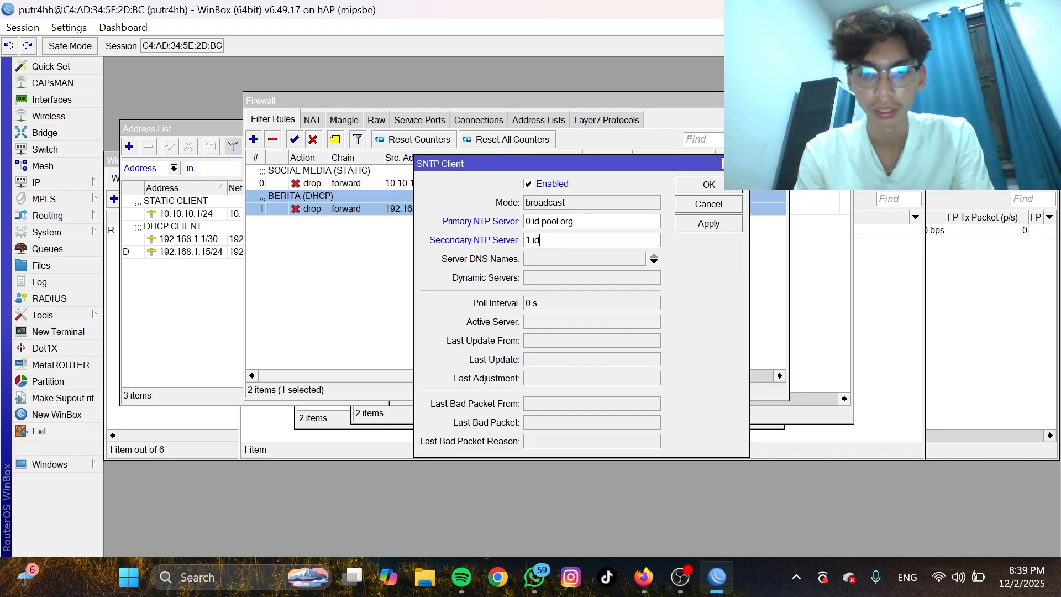
text(.pool.org)
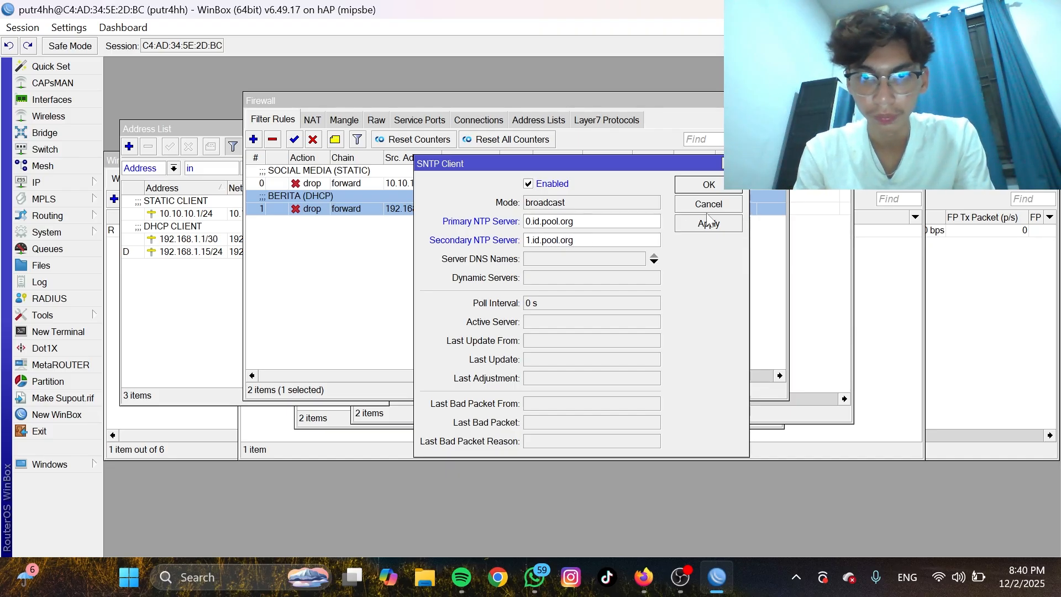
click(708, 224)
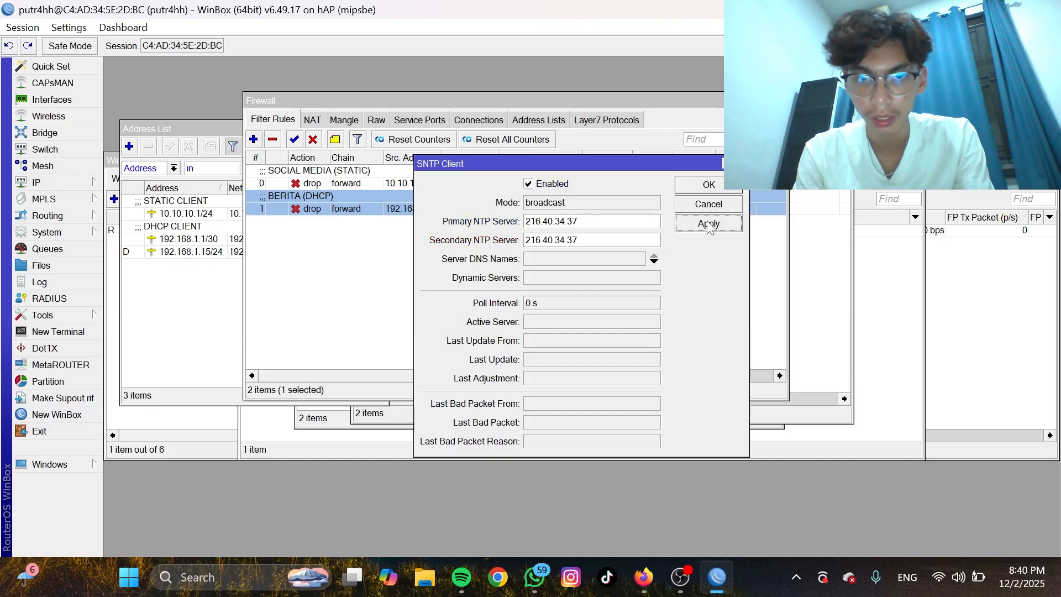
click(700, 186)
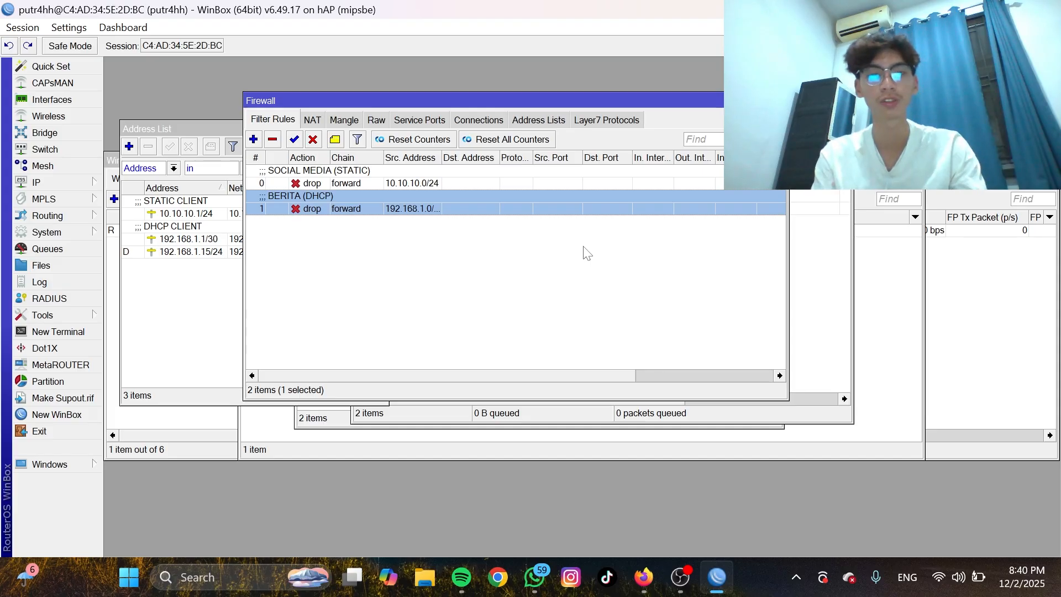
Launch Control Panel and go through Network and Sharing Center to Change adapter settings
key(super)
text(control)
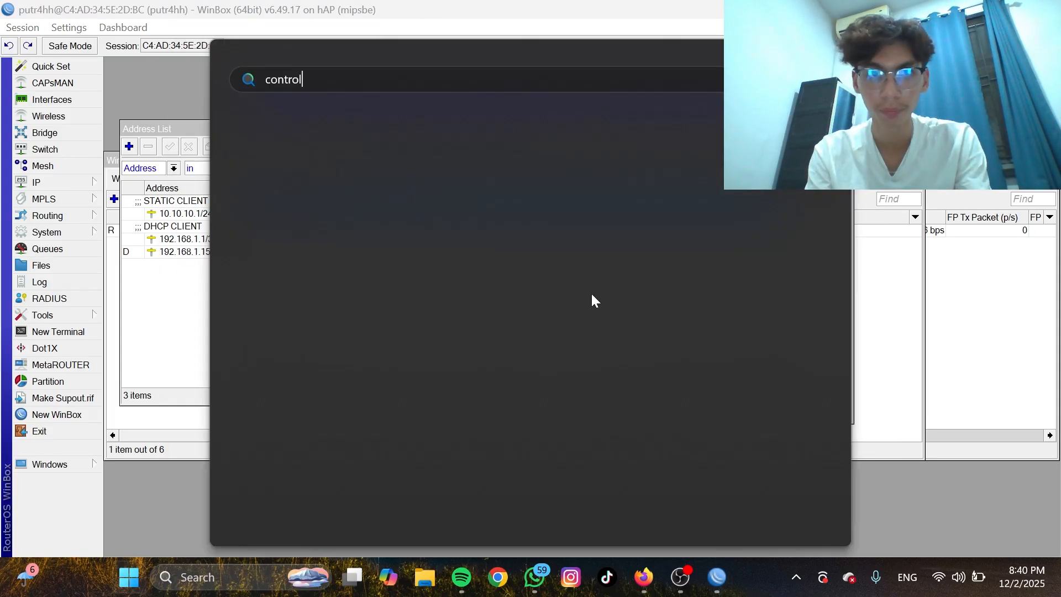
key(Escape)
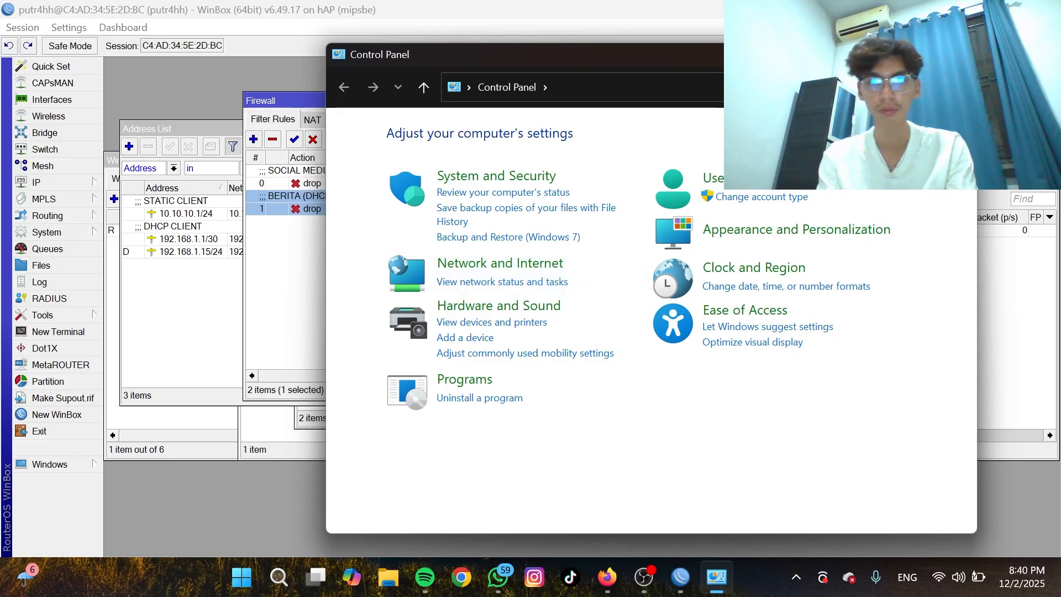
click(489, 264)
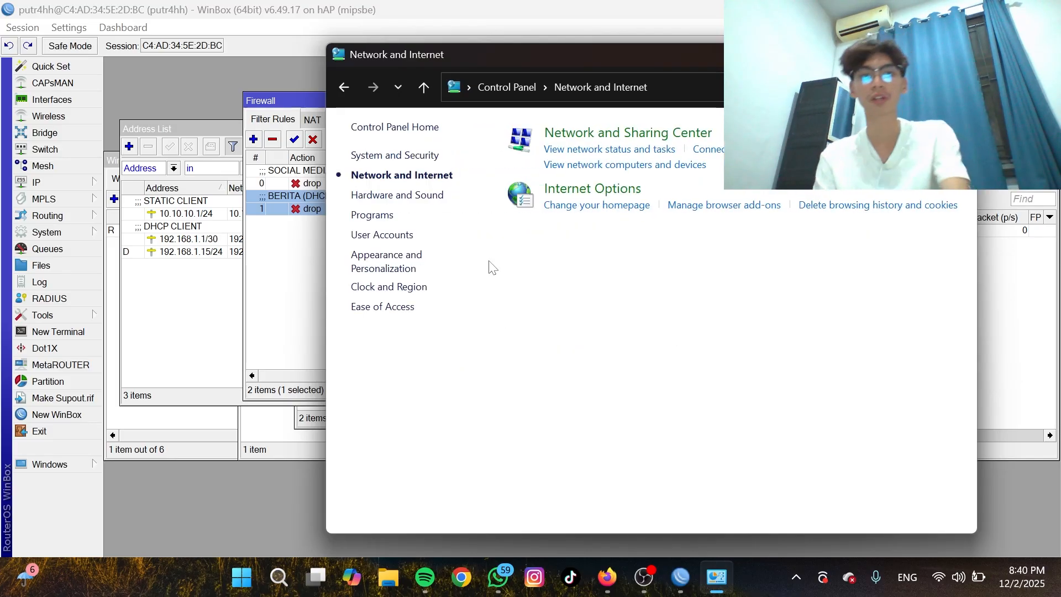
click(568, 132)
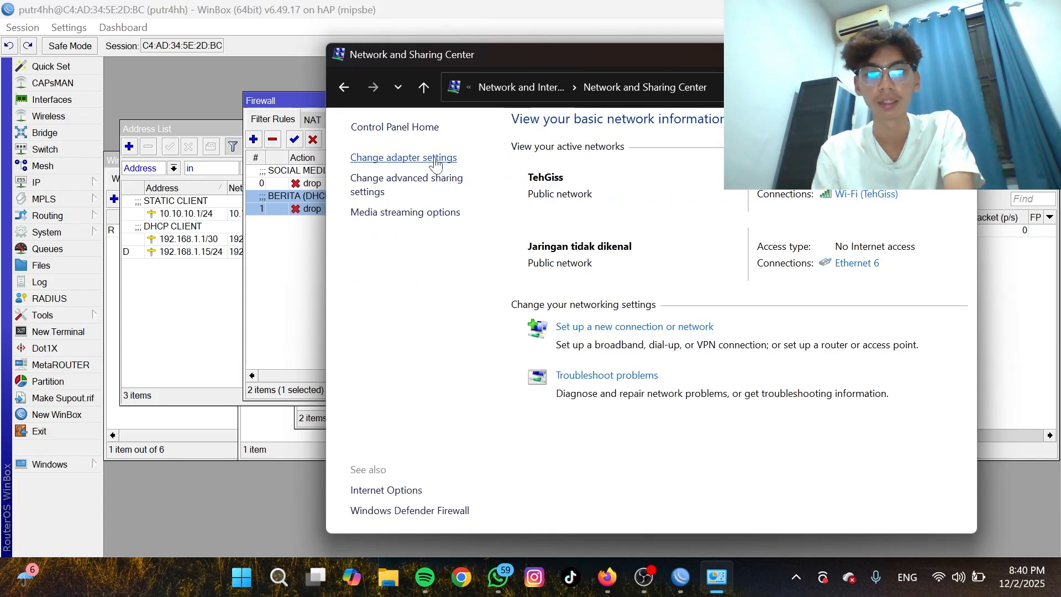
click(435, 160)
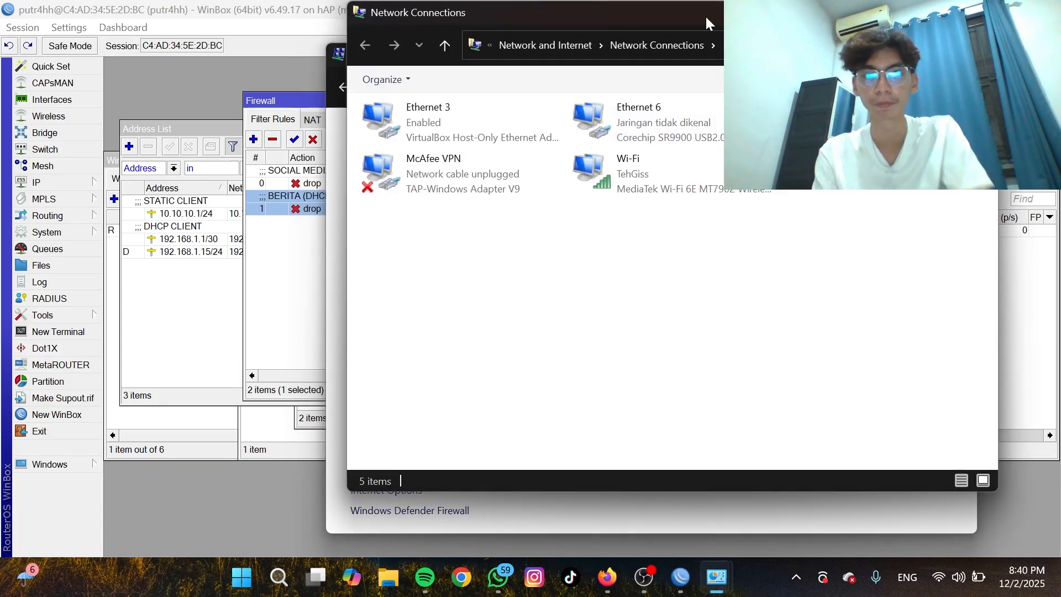
drag(705, 22, 584, 41)
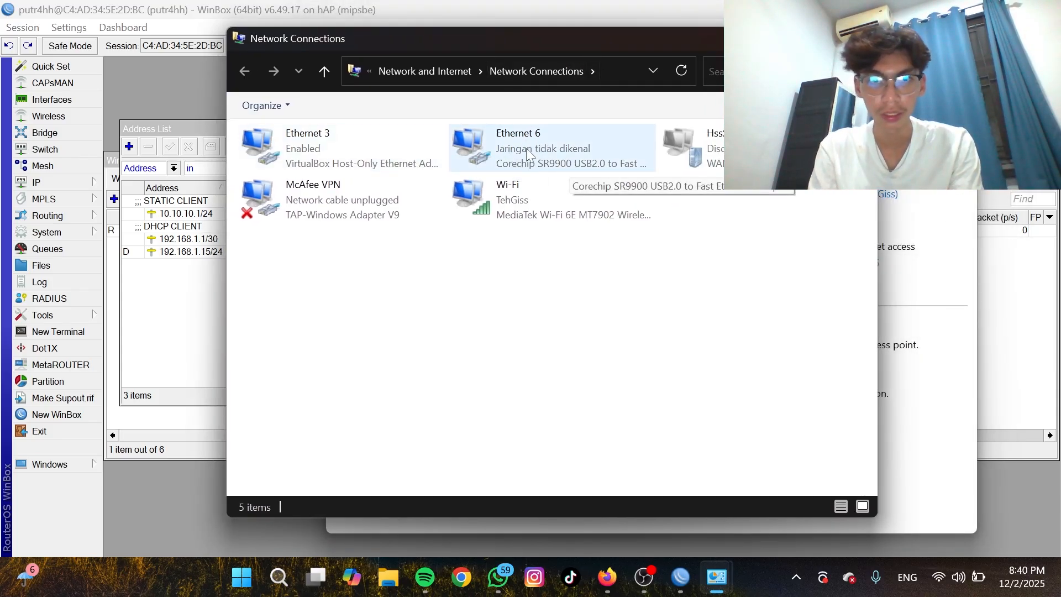
Open the IPv4 properties of the Ethernet 6 adapter
click(558, 147)
double_click(558, 147)
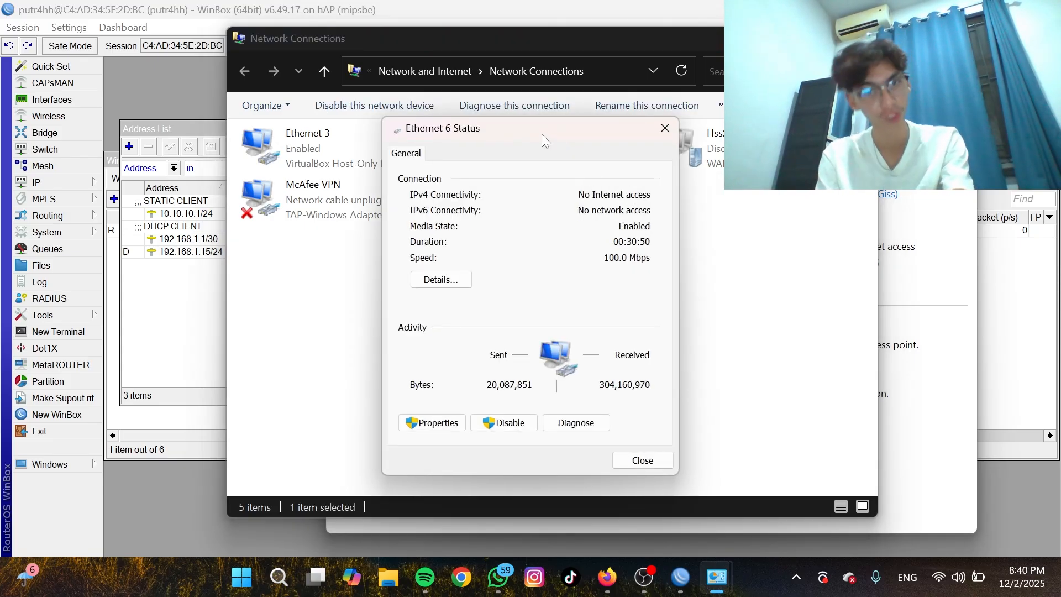
click(434, 424)
double_click(467, 333)
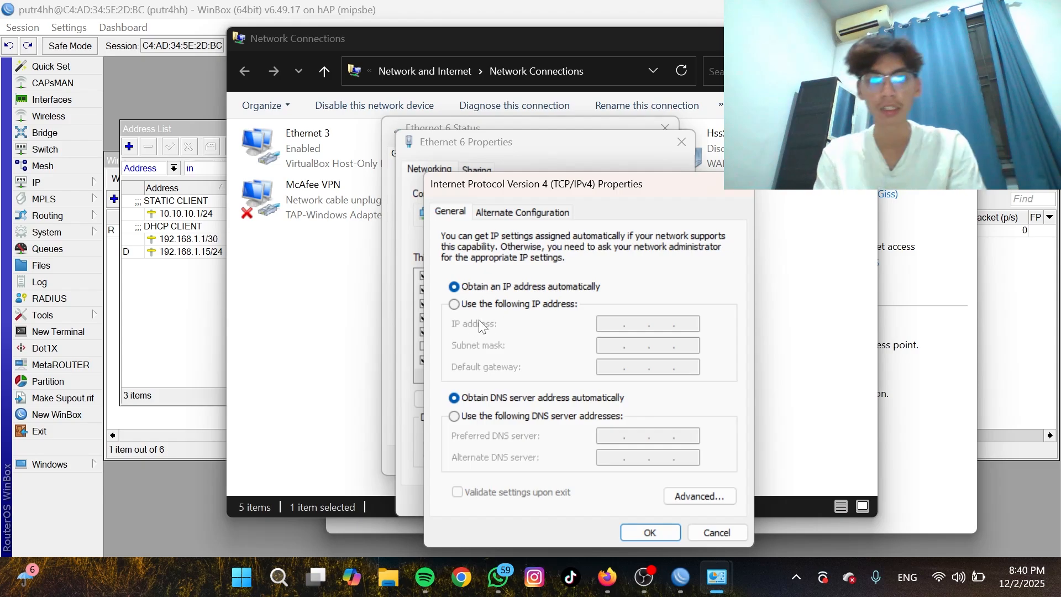
Assign static IP 10.10.10.3, gateway 10.10.10.1 and DNS 8.8.8.8/8.8.4.4, then confirm
click(454, 303)
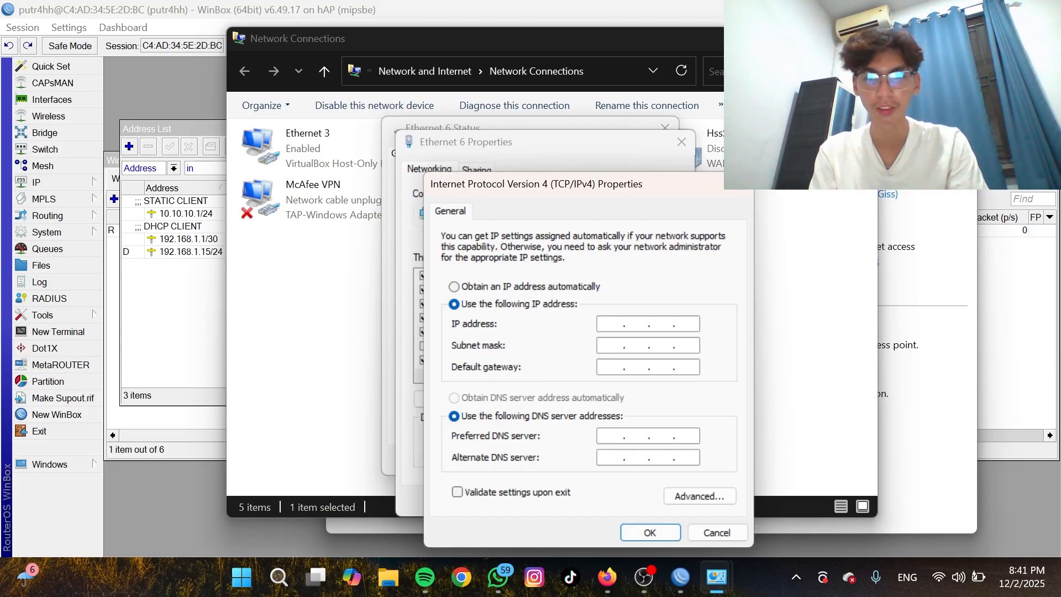
text(10.10.10.)
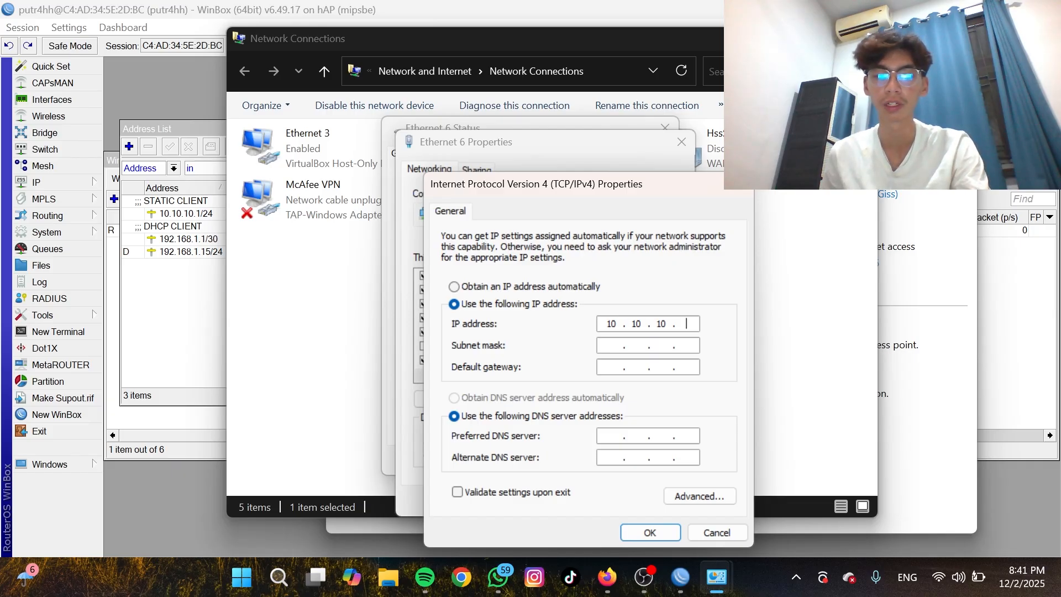
key(Tab)
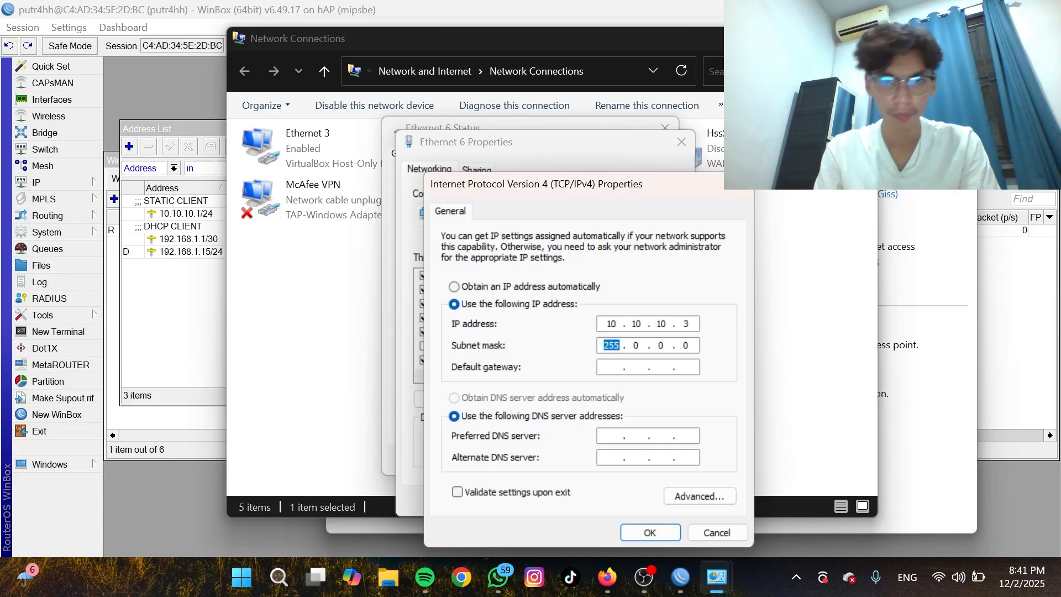
click(639, 345)
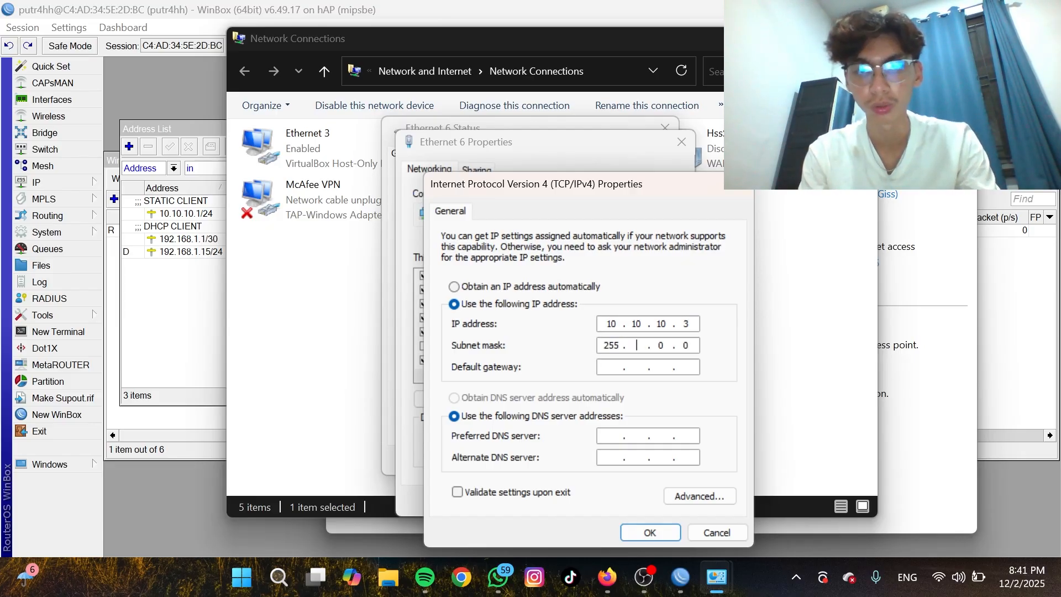
text(255 . 255)
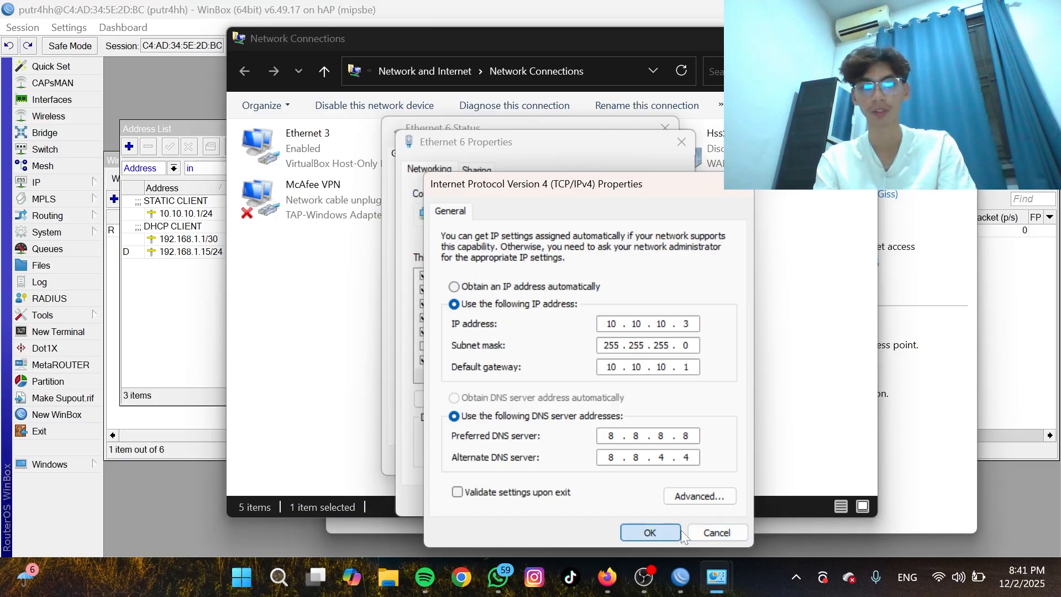
click(641, 532)
click(592, 495)
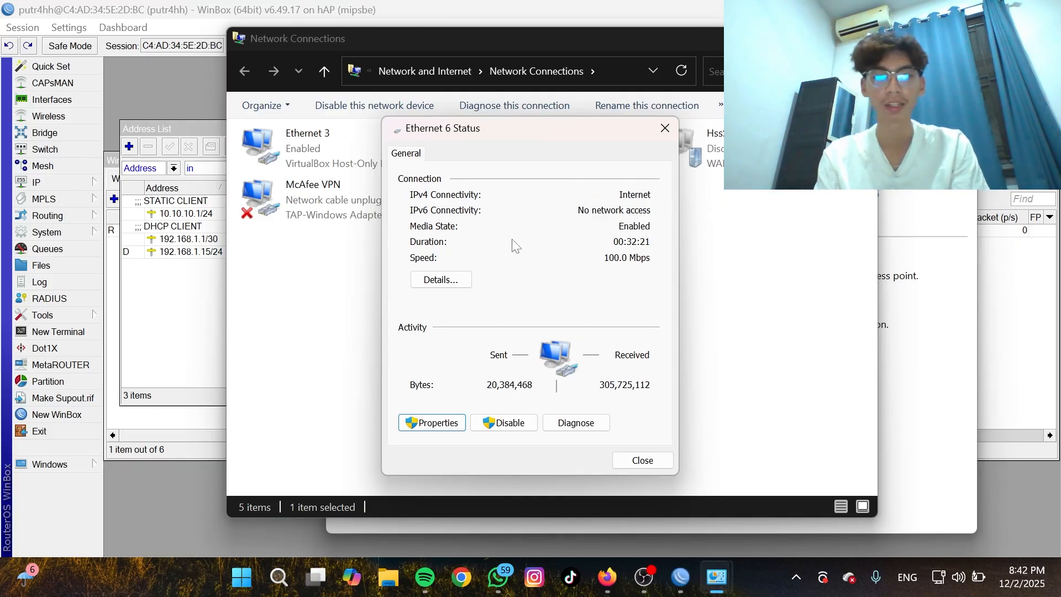
click(462, 577)
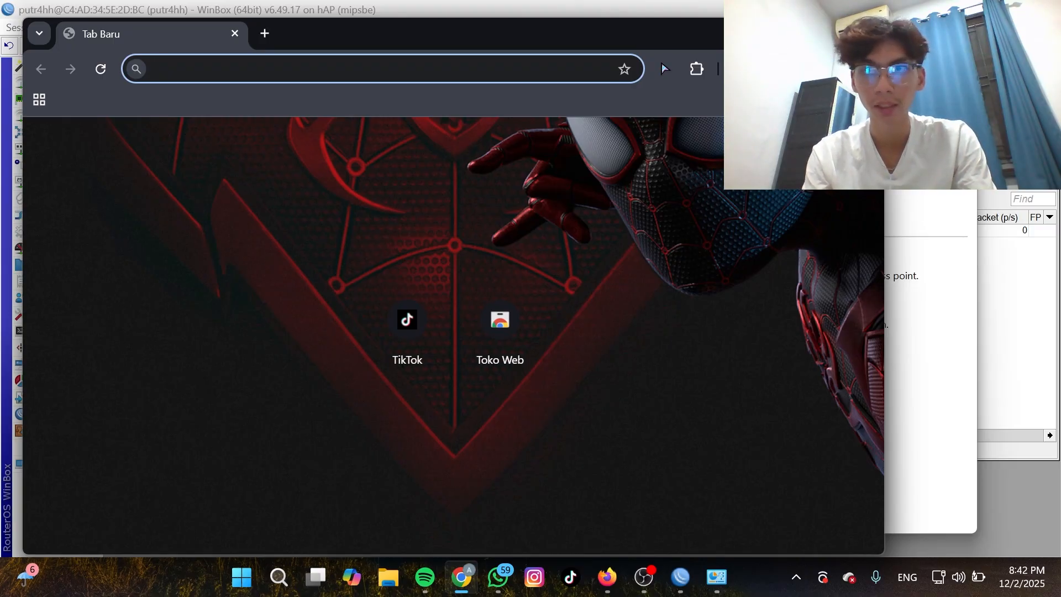
Search 'speed test' and open the Speedtest by Ookla result, closing the Yahoo tab
text(speed)
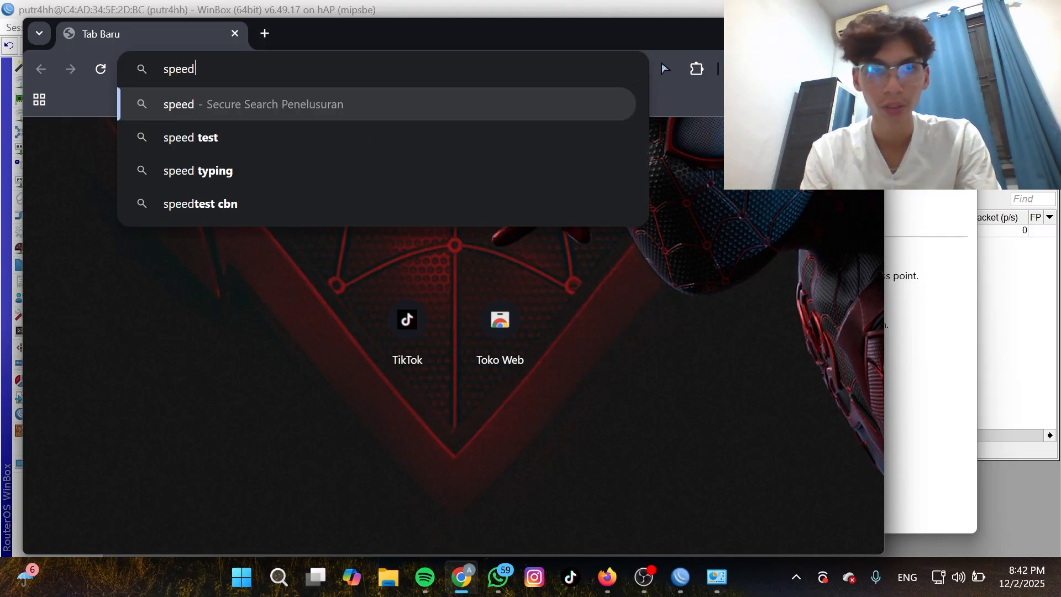
key(Down)
key(Return)
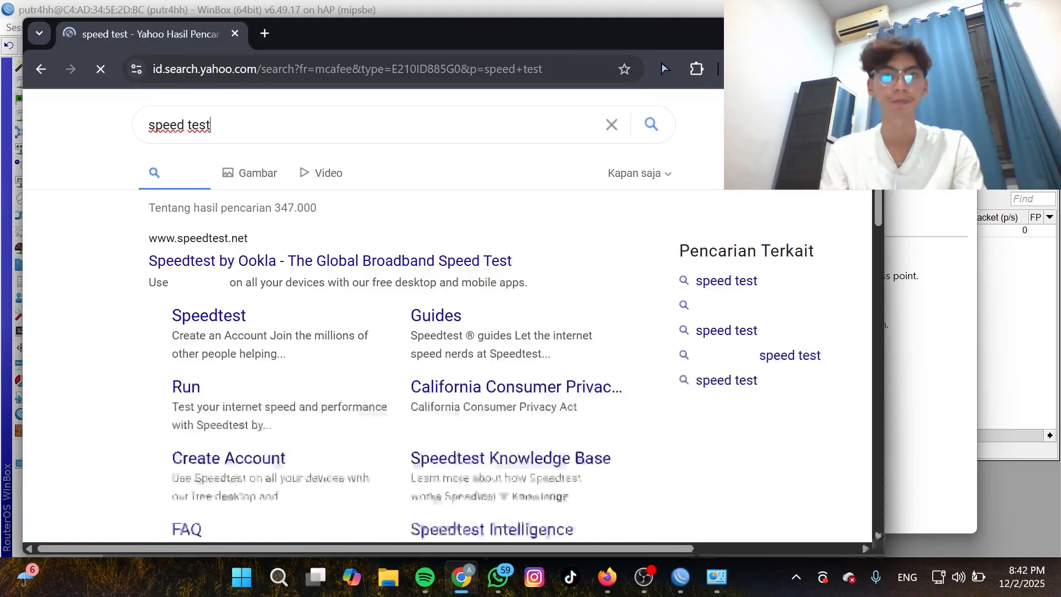
click(227, 261)
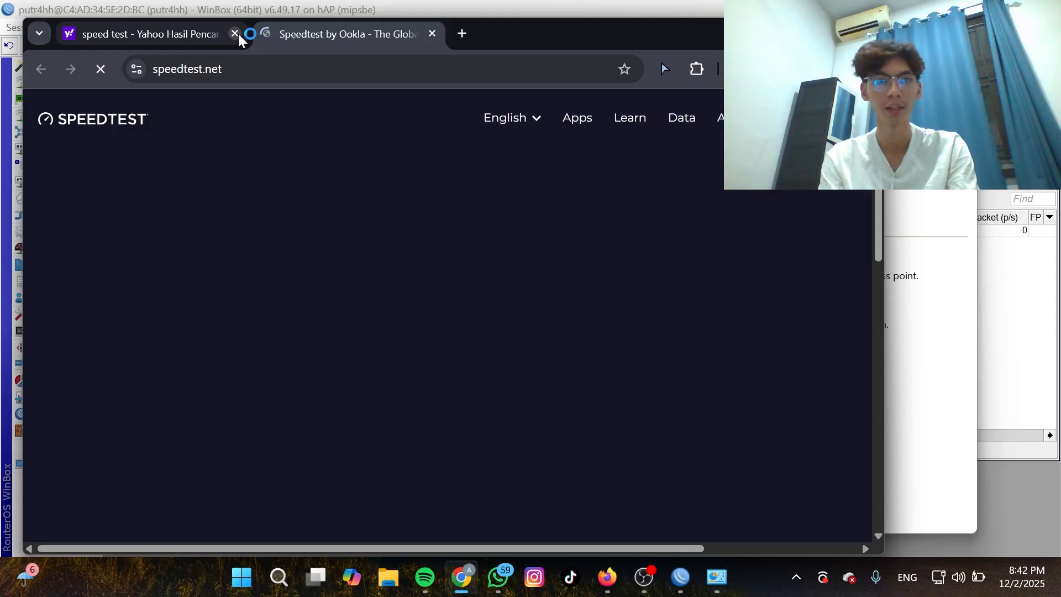
click(235, 34)
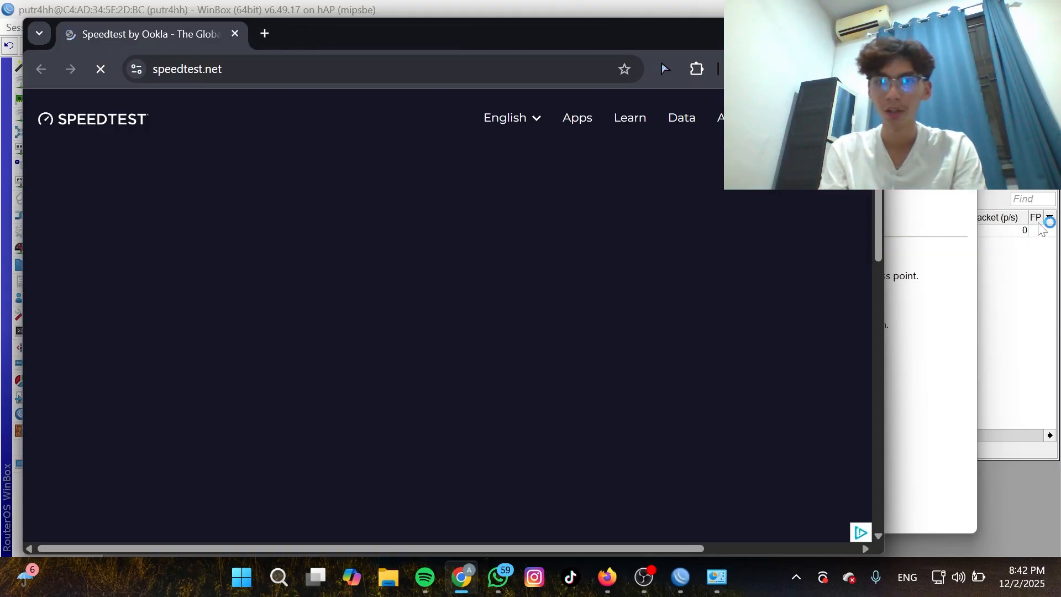
click(1041, 229)
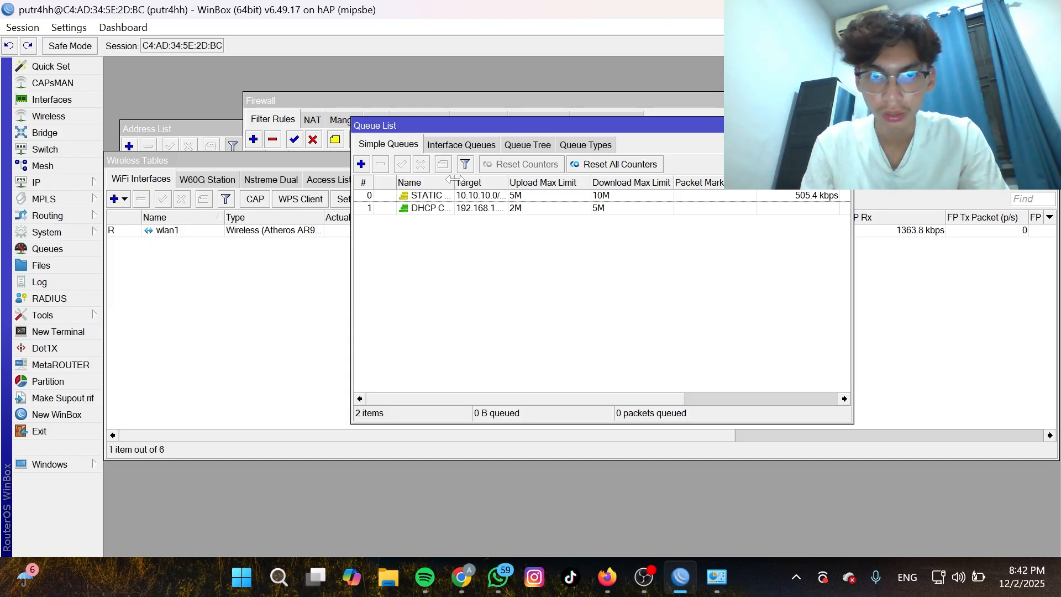
Widen the Queue List Name column so STATIC CLIENT and DHCP CLIENT show in full
drag(454, 183, 488, 183)
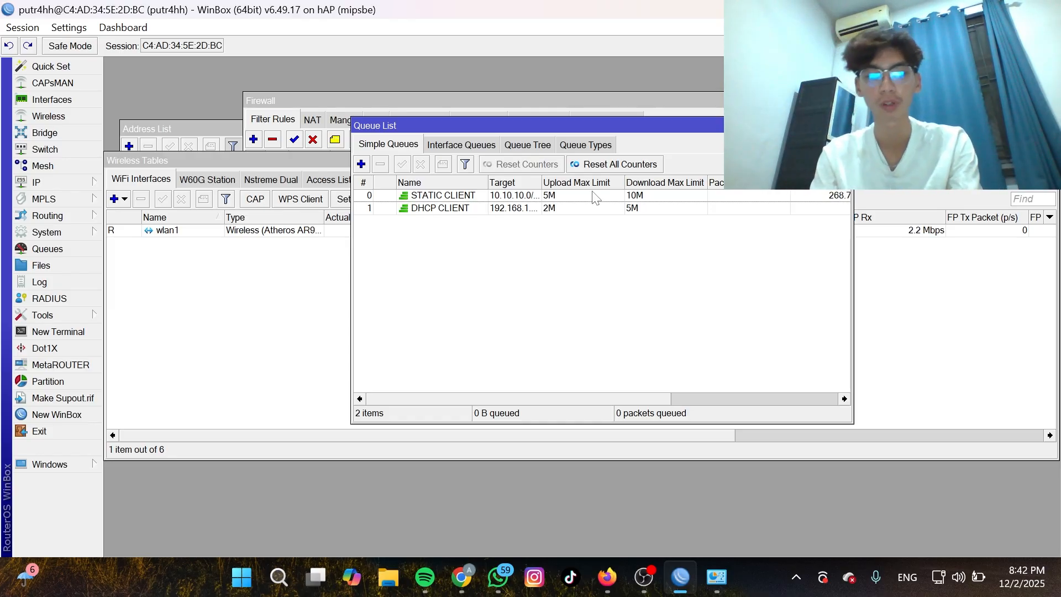
click(462, 577)
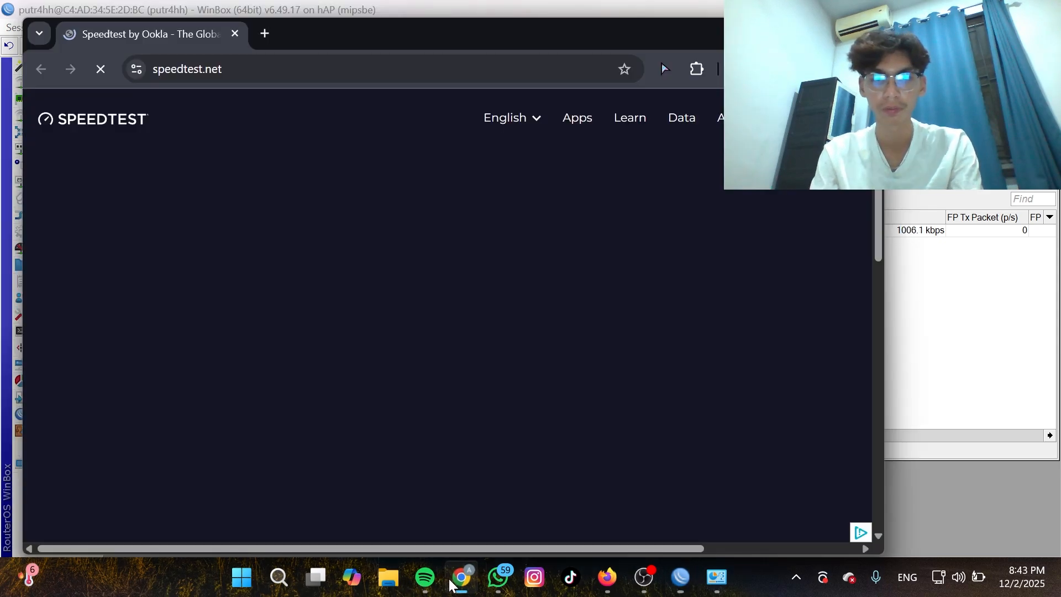
Run the Speedtest with location access allowed, measuring about 9.56 Mbps download
scroll(531, 367, down, 1)
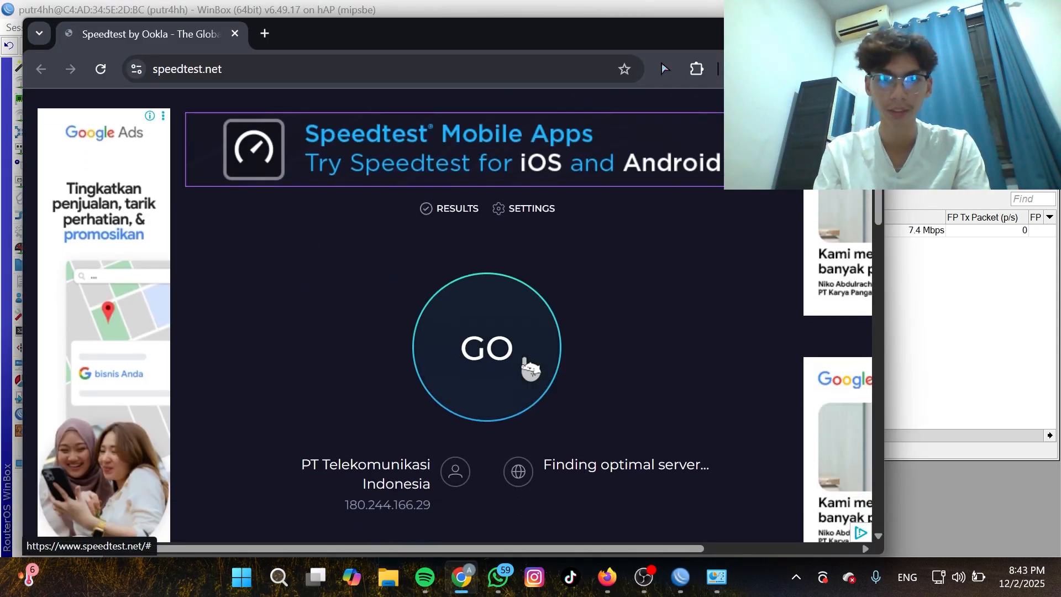
click(445, 364)
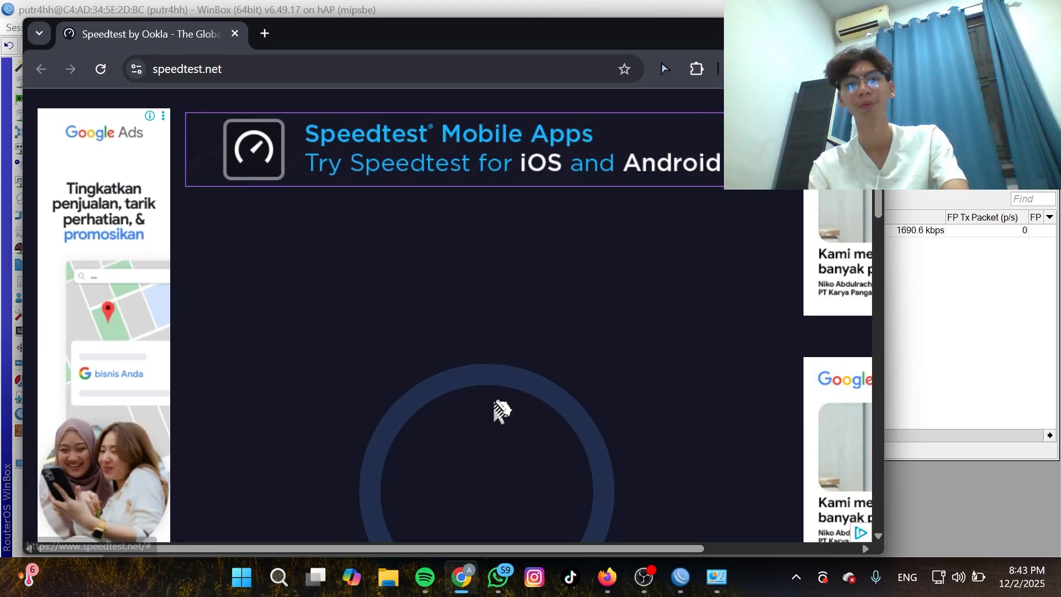
scroll(500, 410, down, 1)
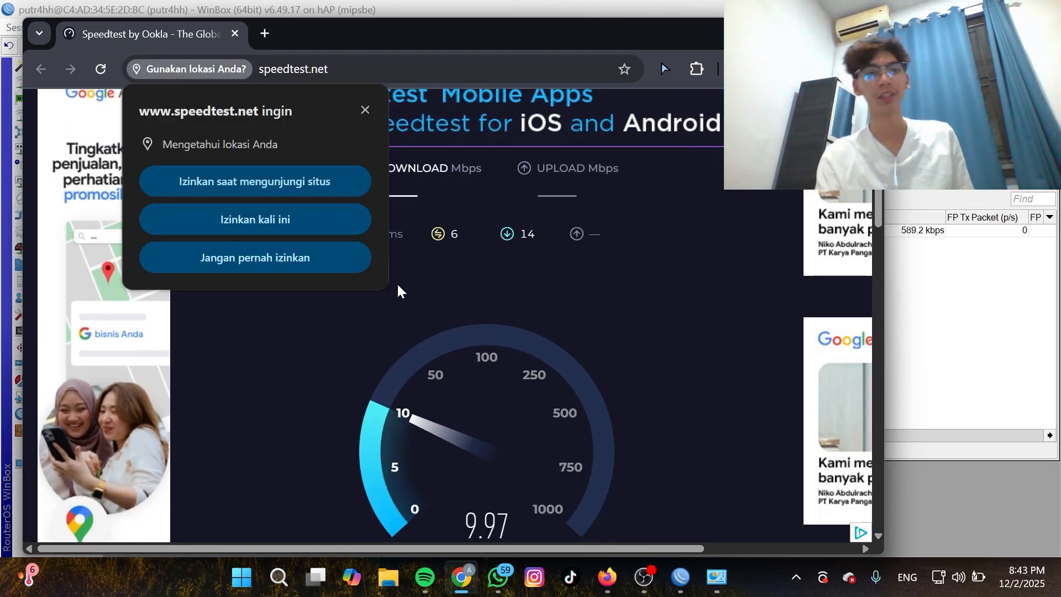
click(310, 187)
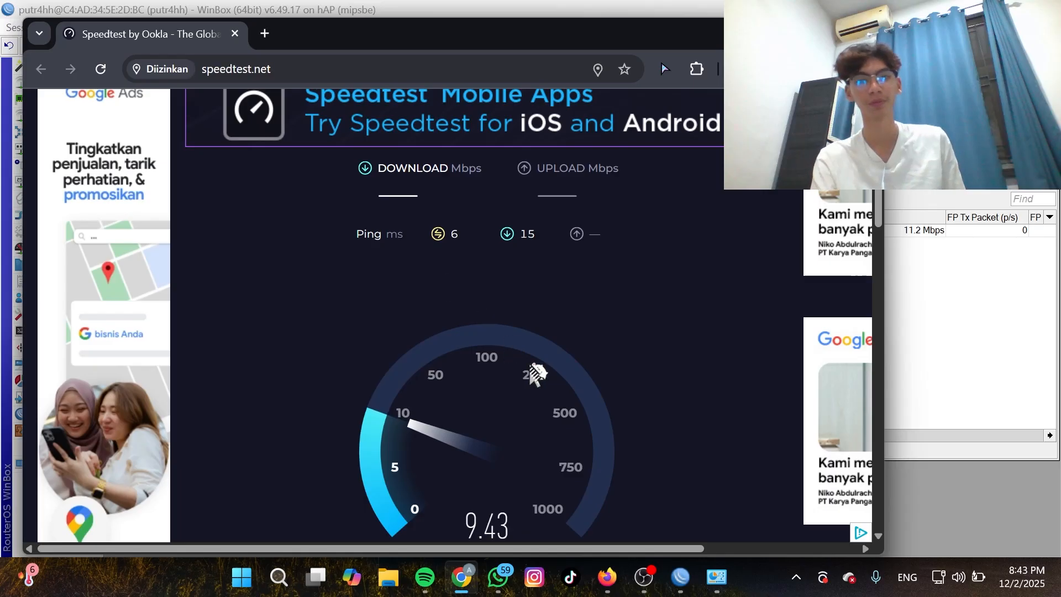
scroll(531, 364, down, 1)
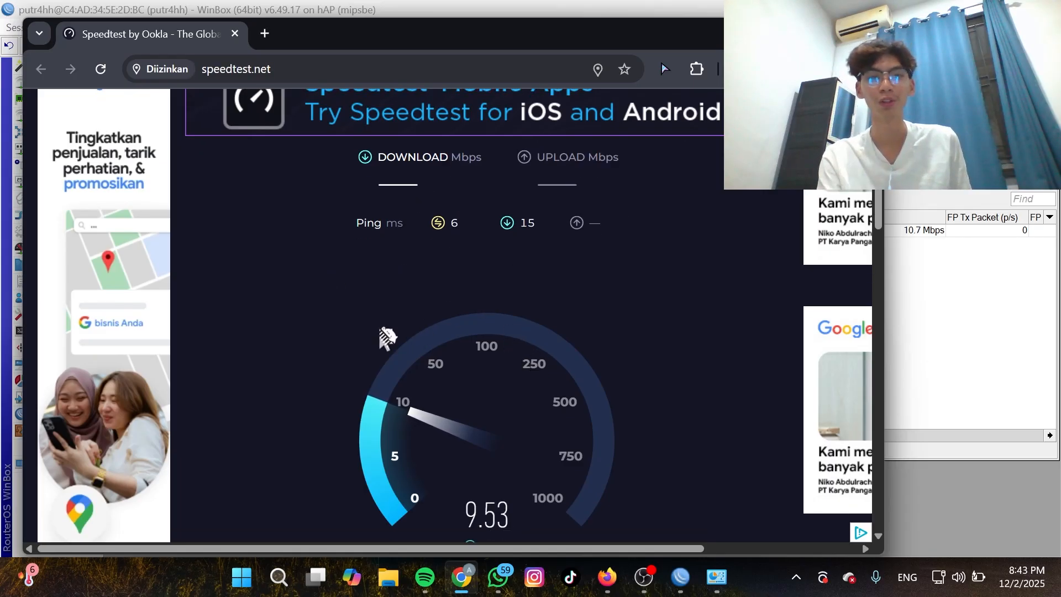
scroll(459, 417, down, 1)
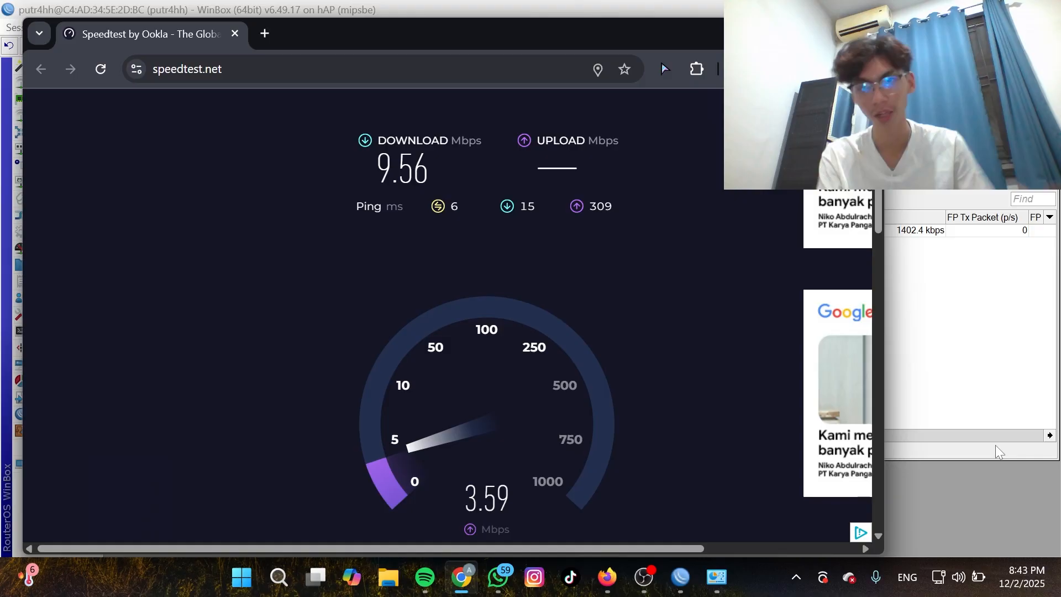
click(974, 372)
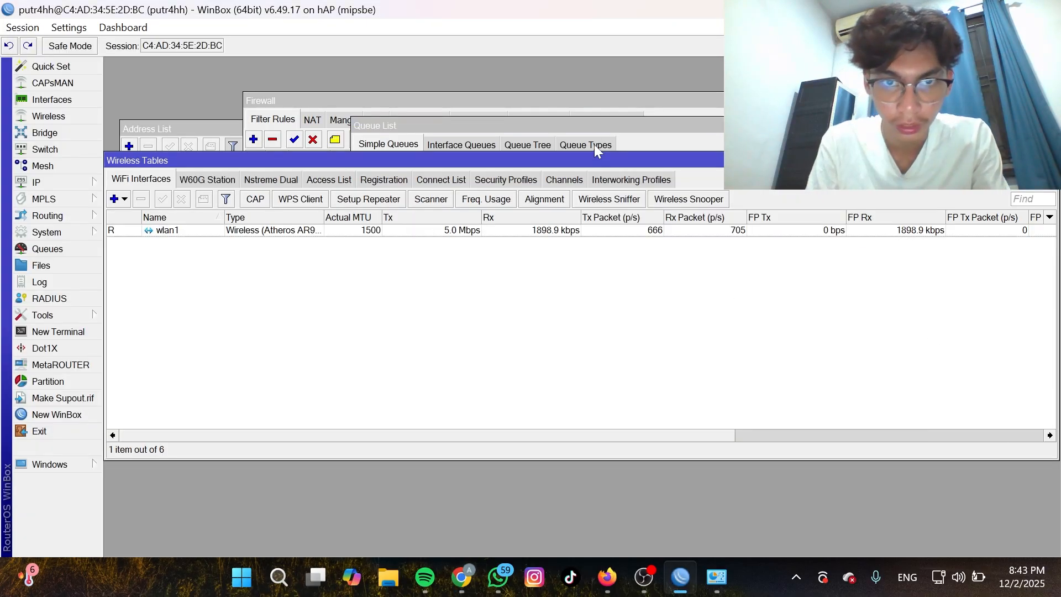
Check the STATIC CLIENT queue's 5M upload / 10M download limit in the Queue List
click(583, 126)
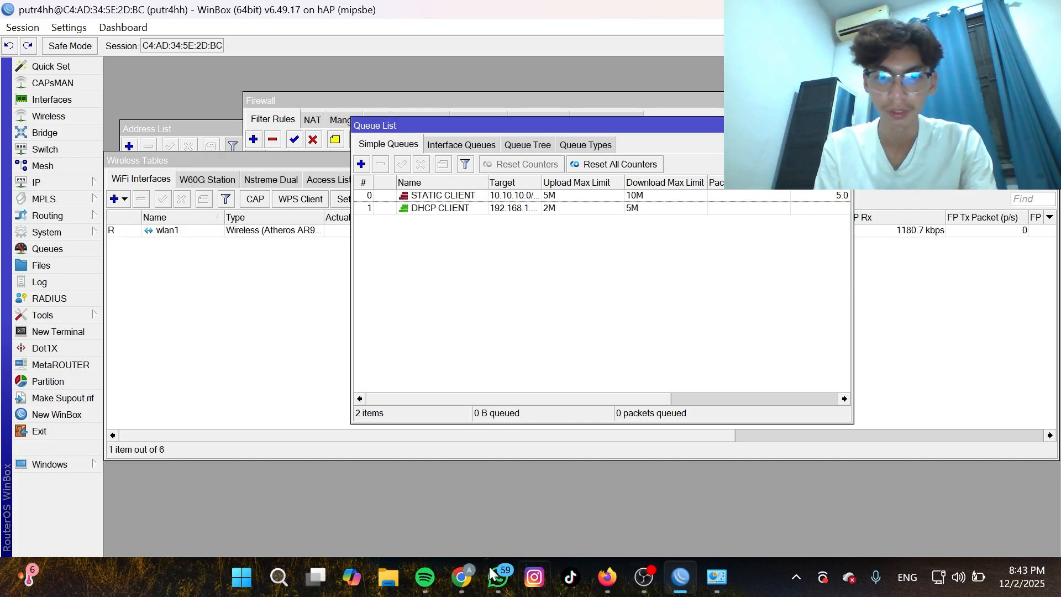
click(453, 580)
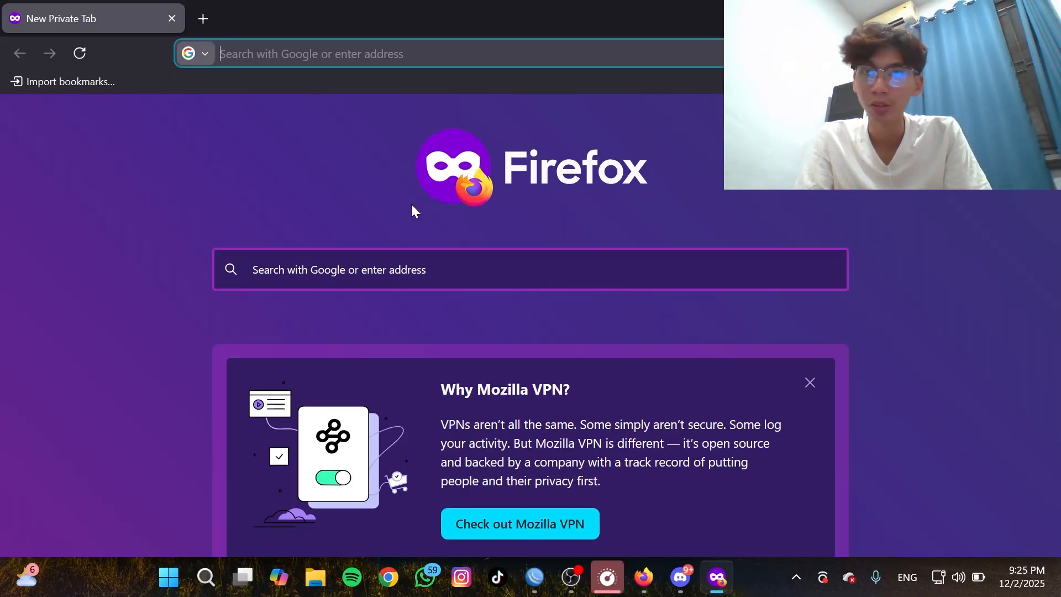
Load instagram.com and facebook.com in two private tabs
text(inst)
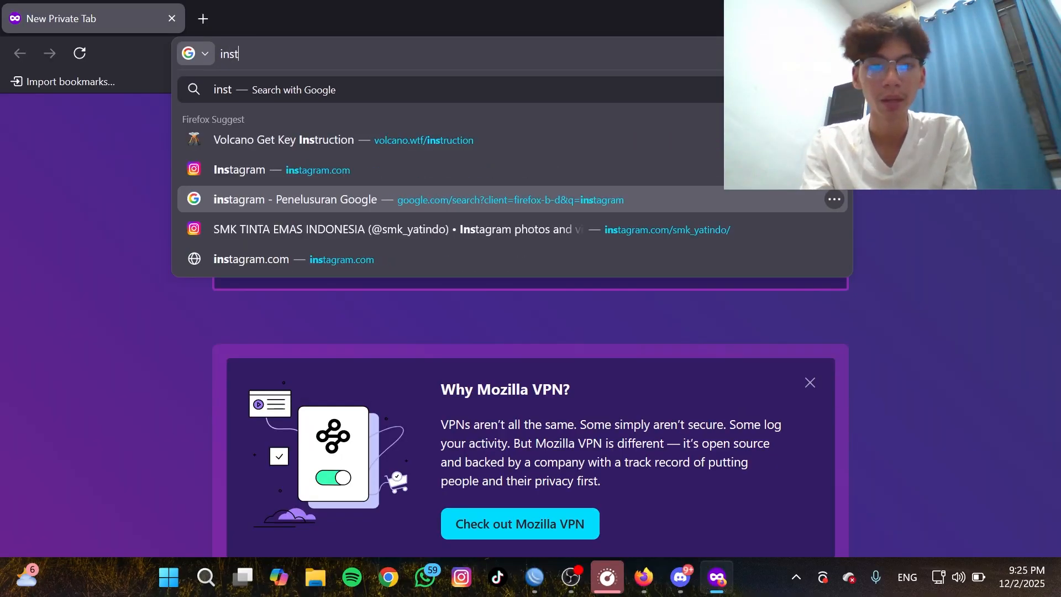
text(agram.com)
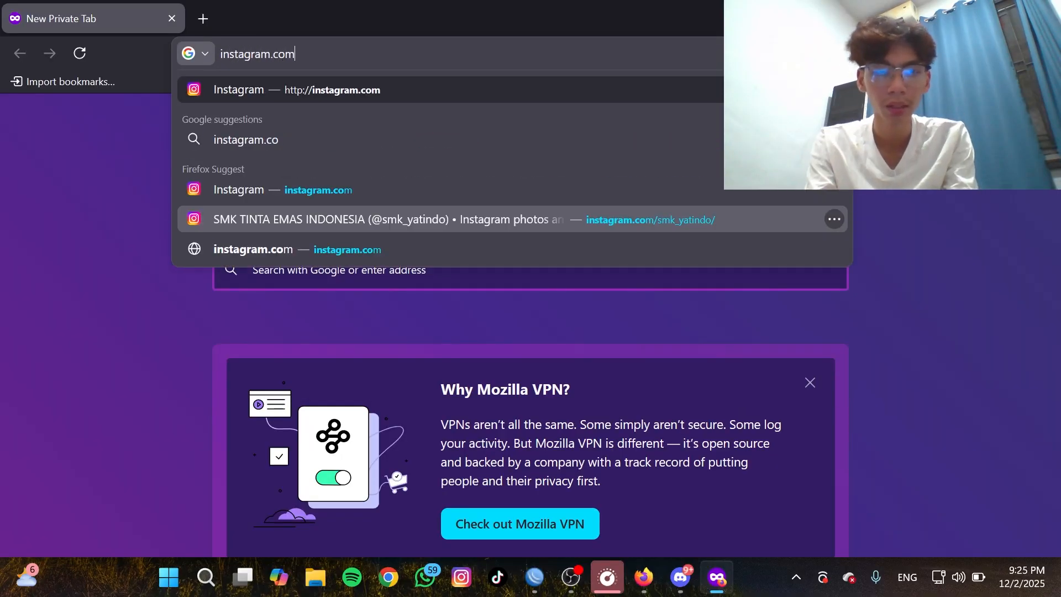
key(Return)
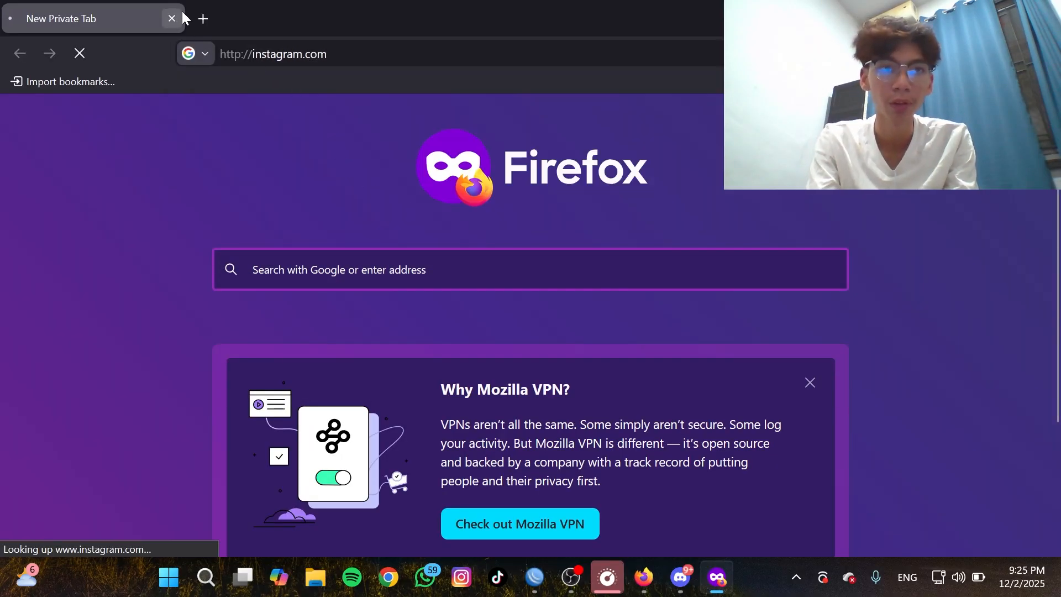
click(202, 18)
text(facebook)
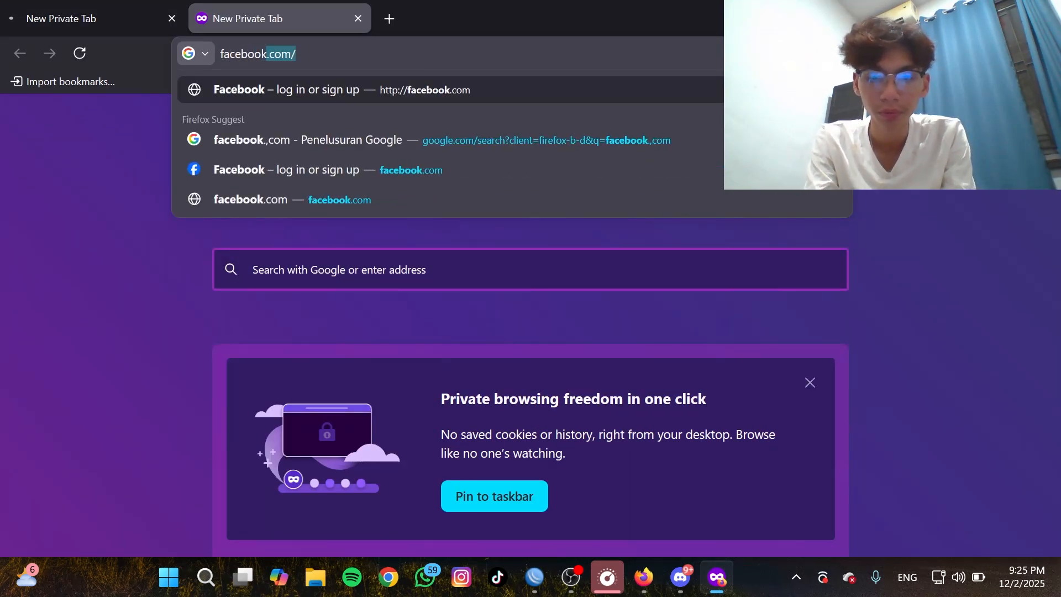
text(.com)
key(Return)
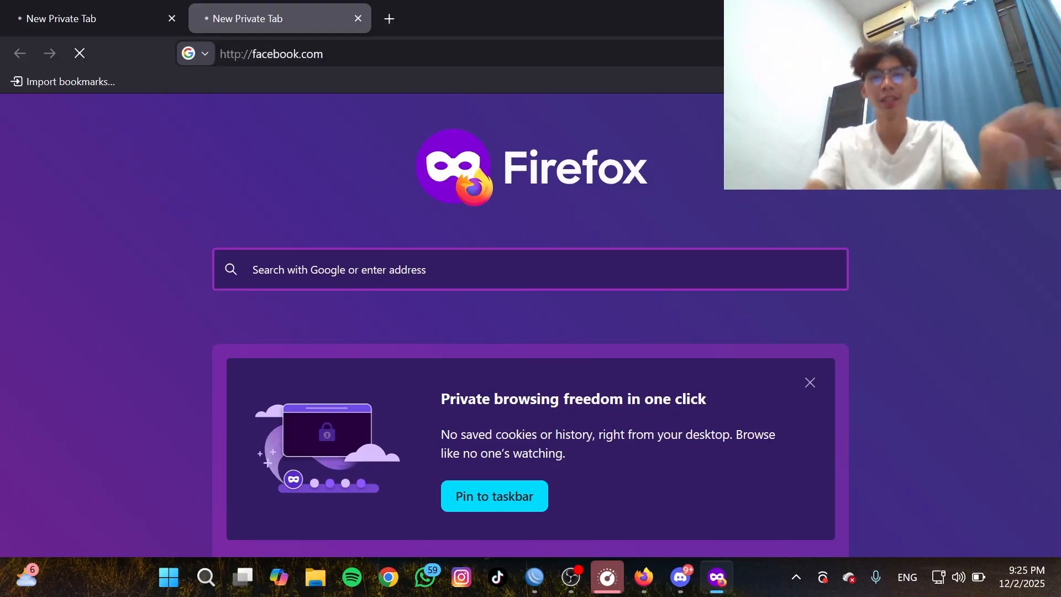
Confirm Instagram can't be reached, then view the SOCIAL MEDIA (STATIC) drop rule's packet count
click(54, 7)
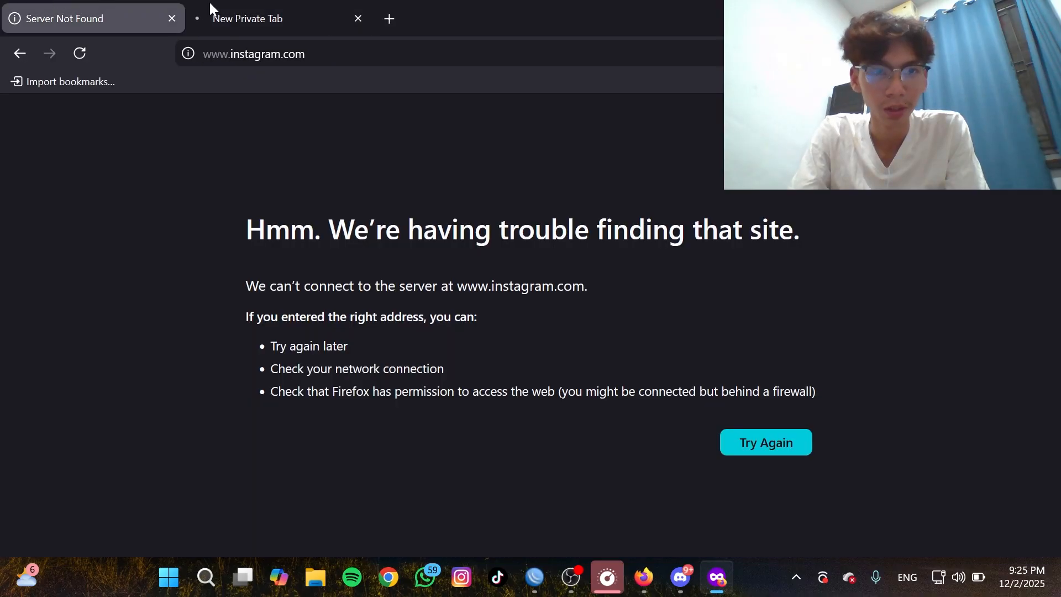
click(243, 12)
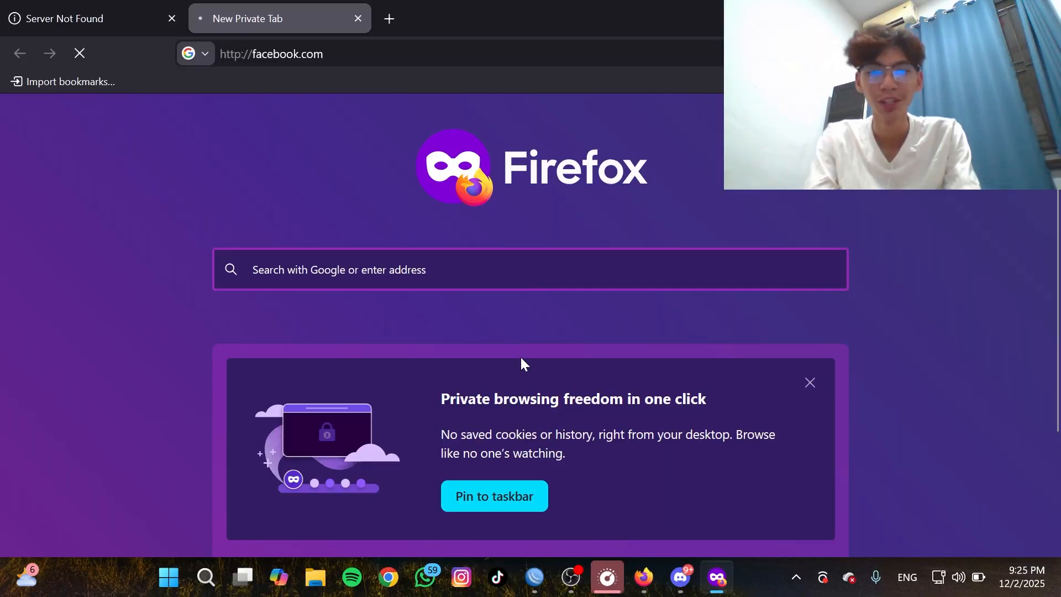
click(534, 577)
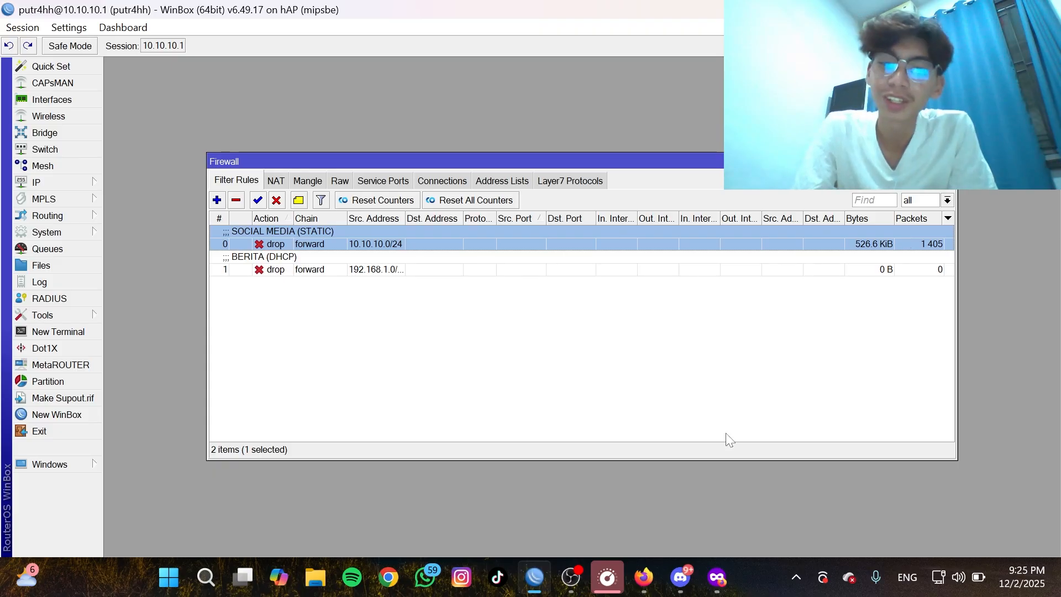
click(716, 578)
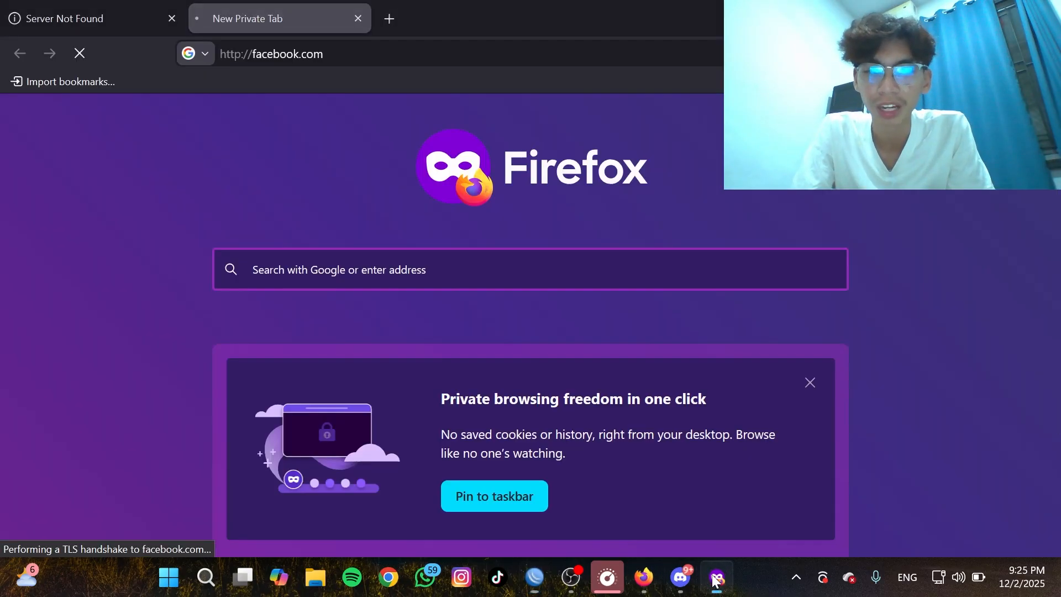
click(68, 28)
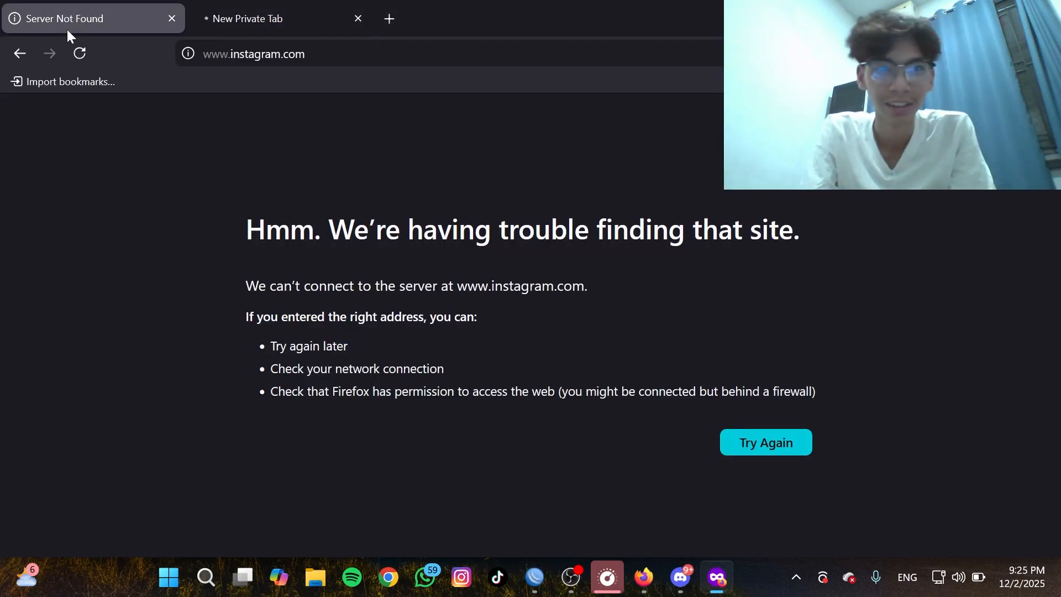
click(291, 21)
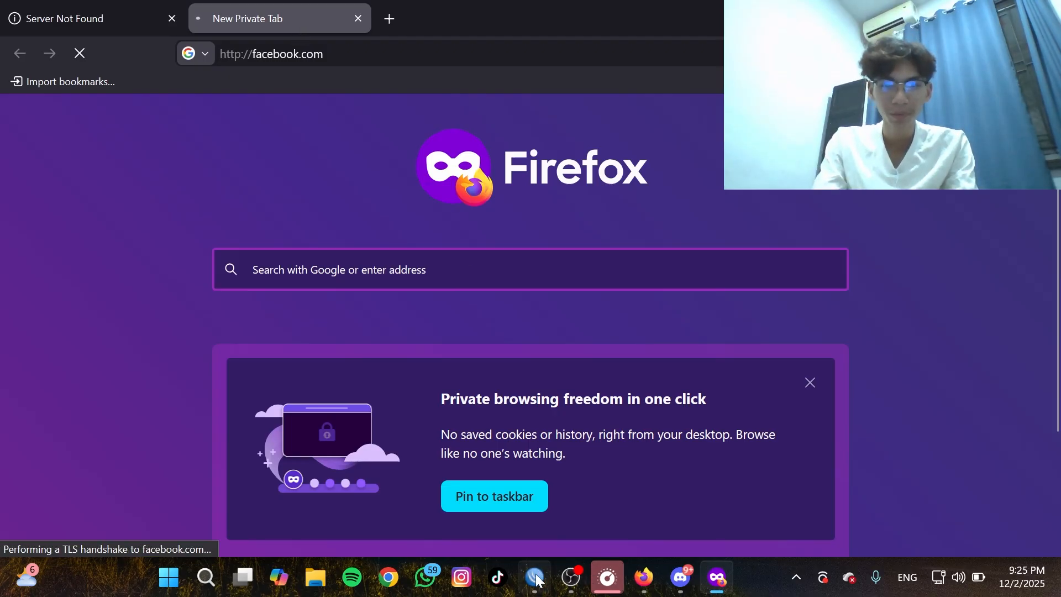
click(534, 577)
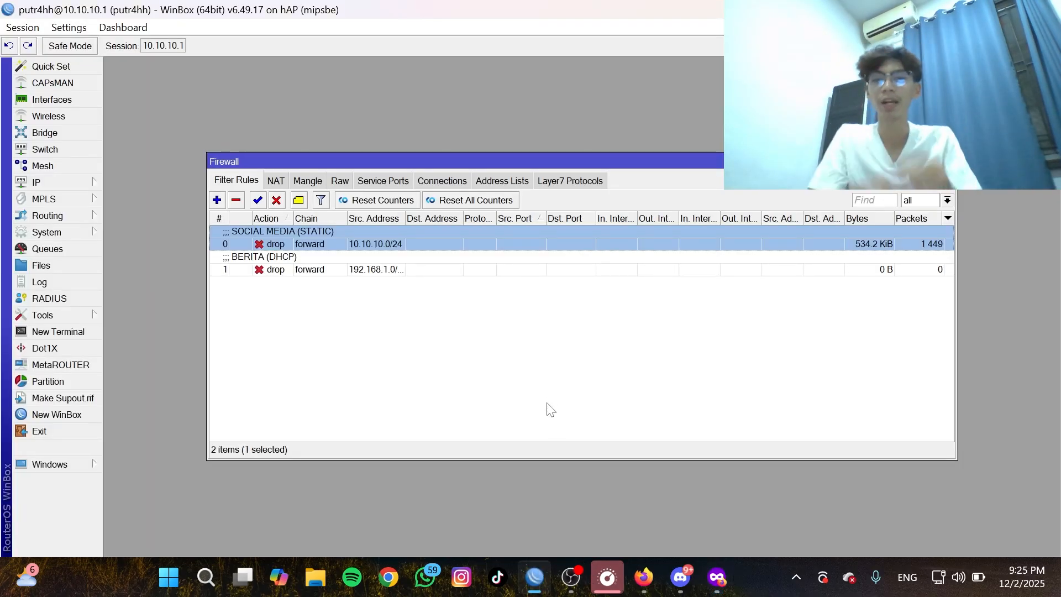
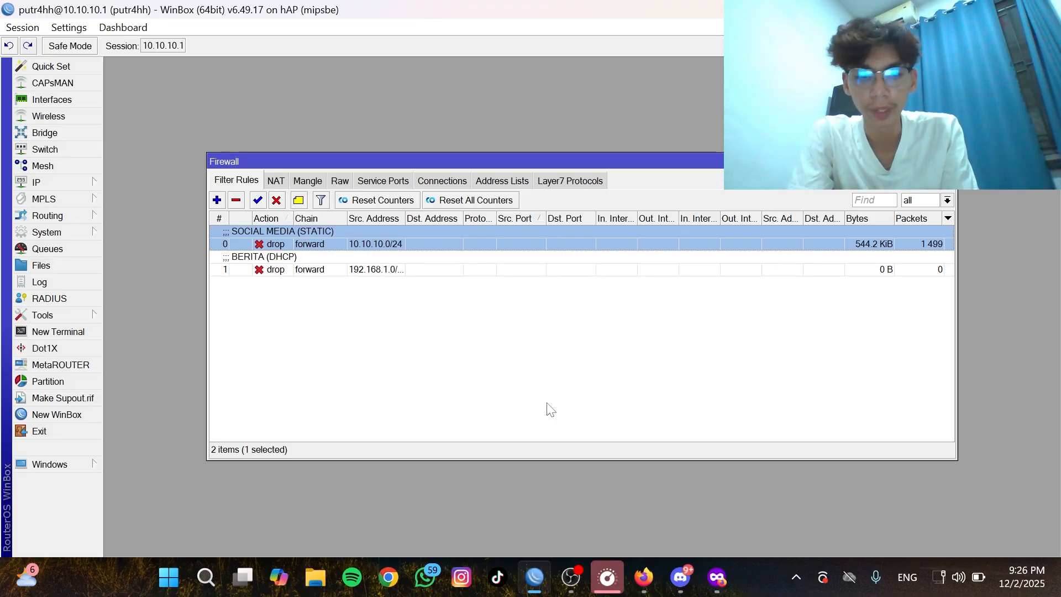
Set Ethernet 6's IPv4 to obtain both IP address and DNS servers automatically, replacing static 10.10.10.3
key(super)
text(control)
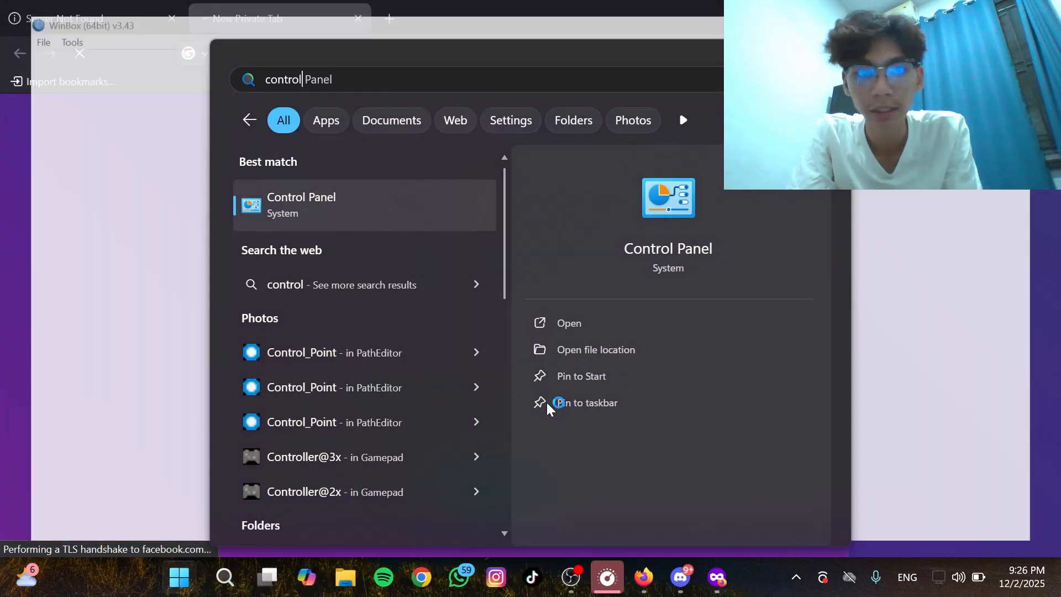
key(Return)
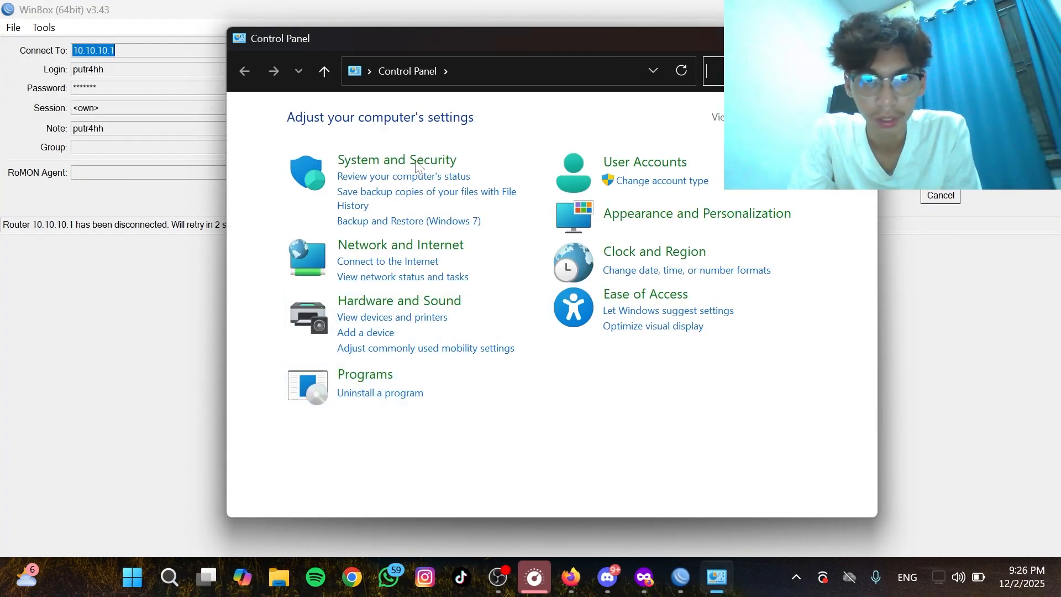
click(416, 250)
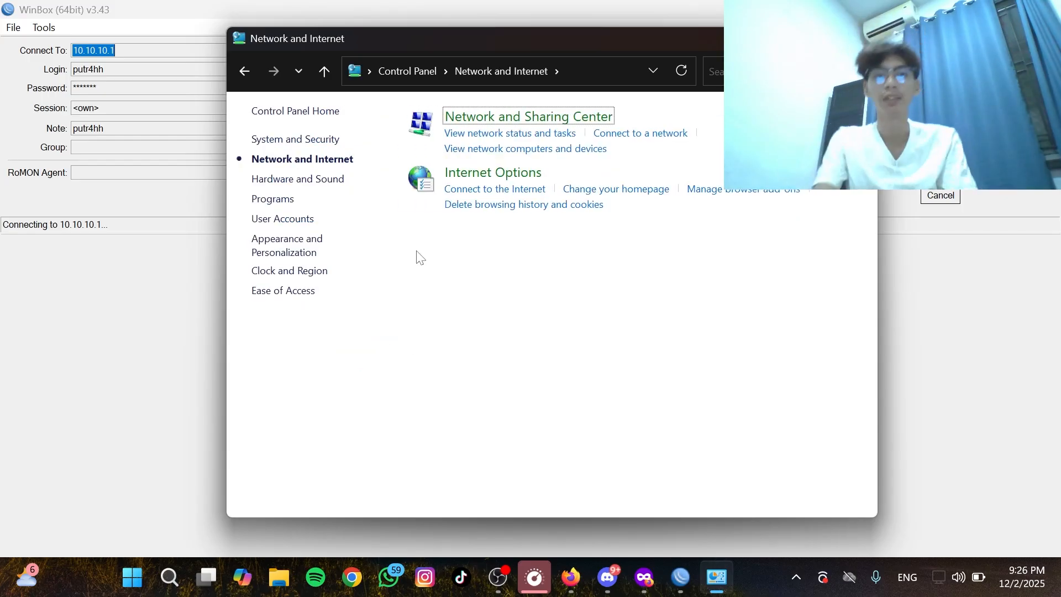
click(494, 119)
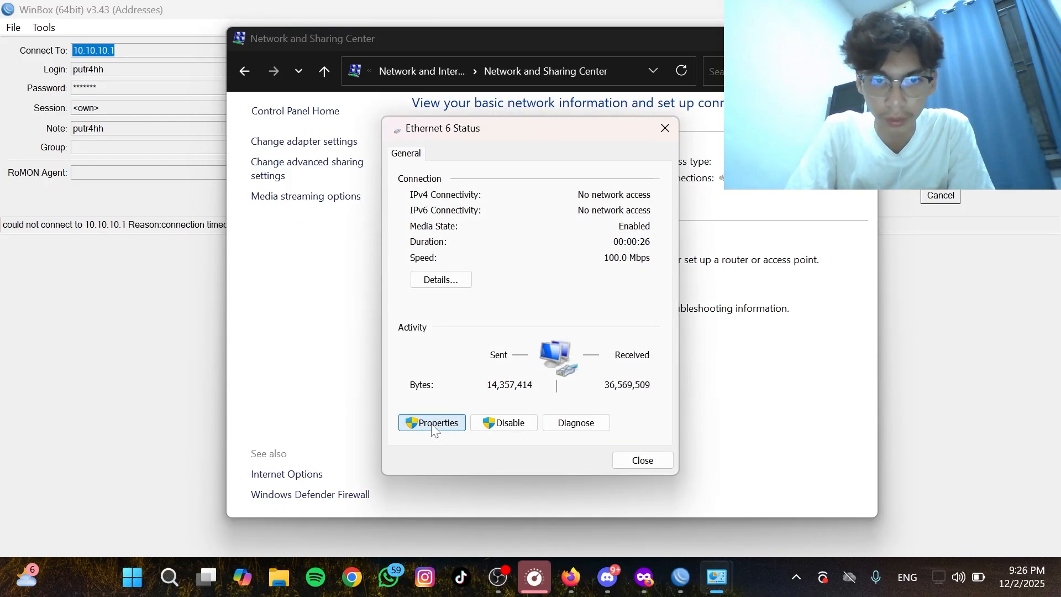
click(431, 422)
click(487, 333)
double_click(487, 333)
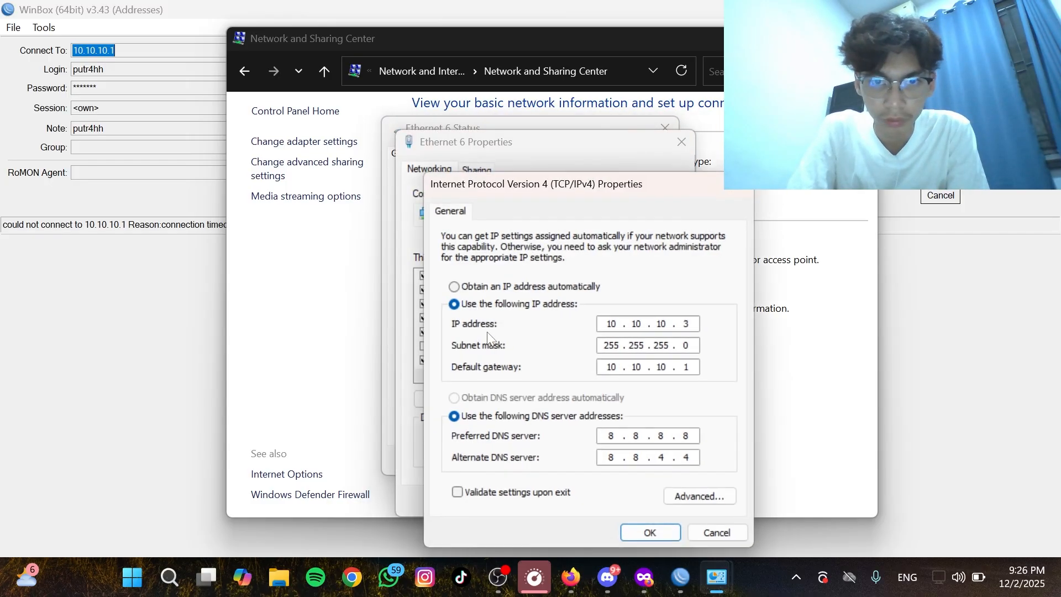
click(493, 287)
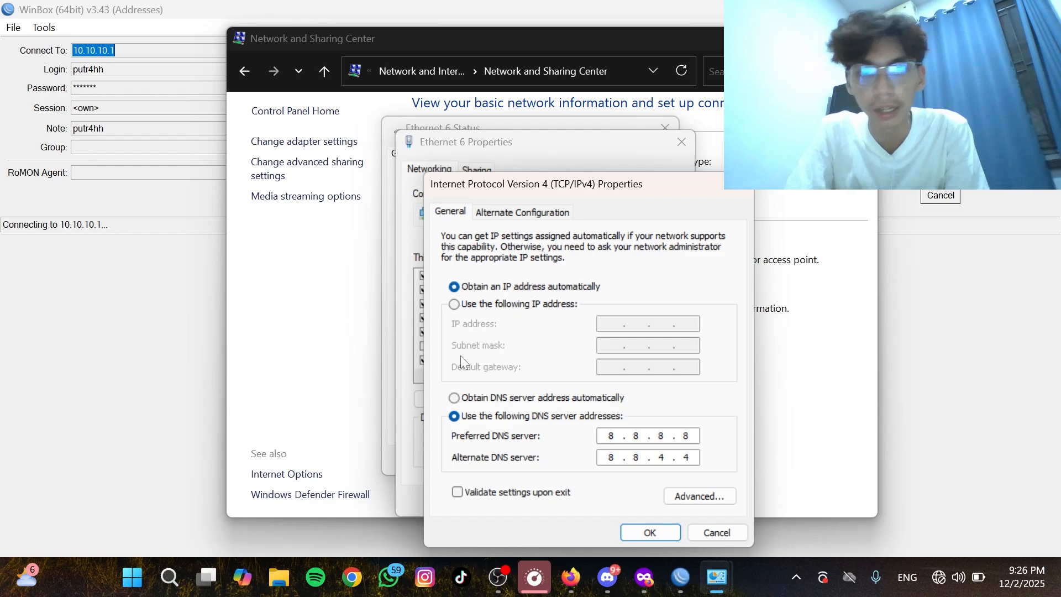
click(586, 397)
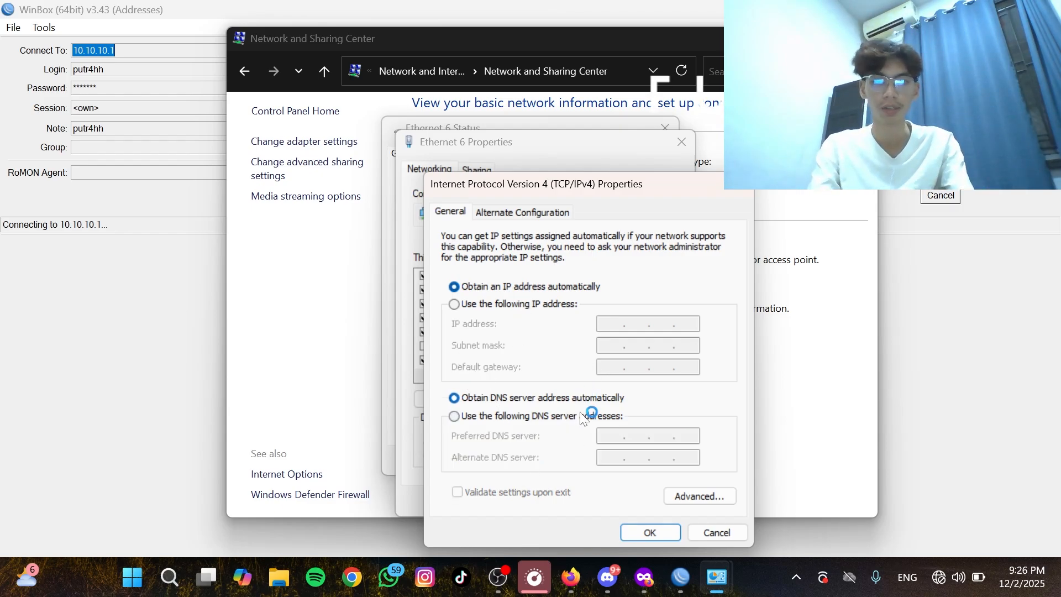
click(652, 531)
click(605, 496)
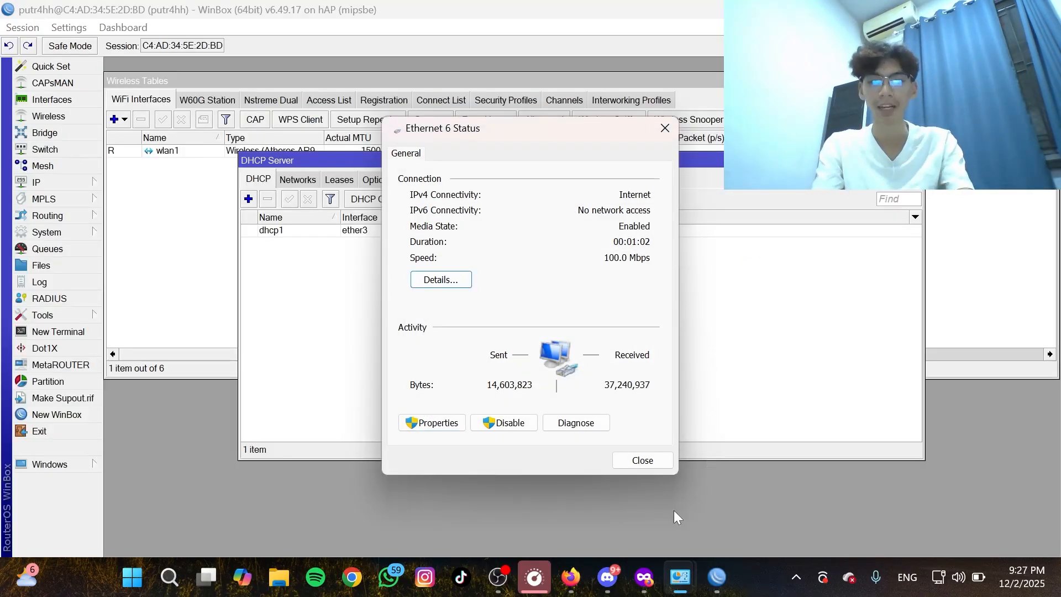
Close the Server Not Found and stalled facebook tabs in the Firefox private window
mouse_move(644, 577)
click(709, 475)
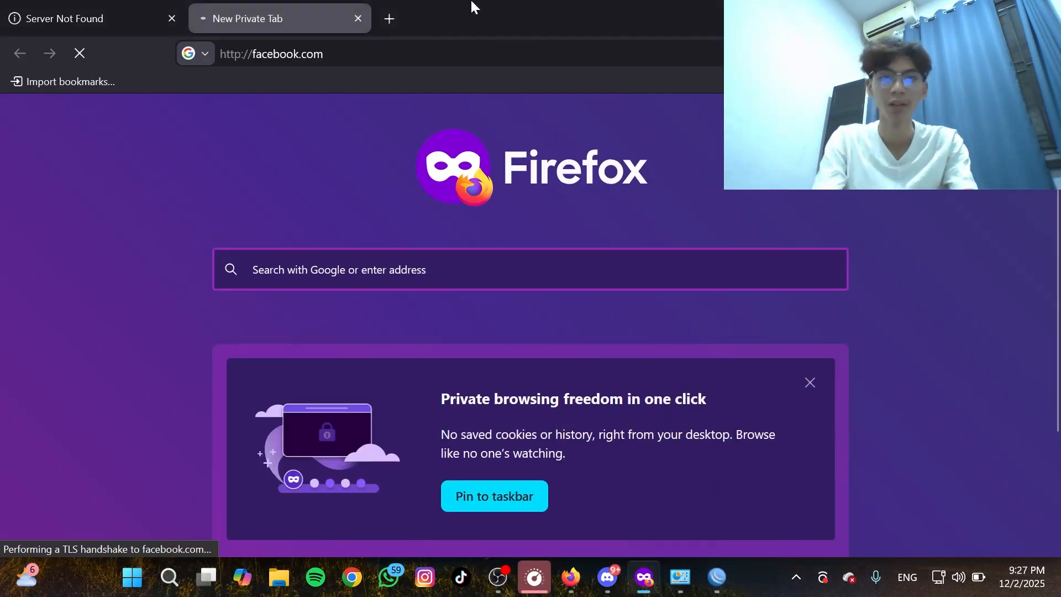
click(172, 18)
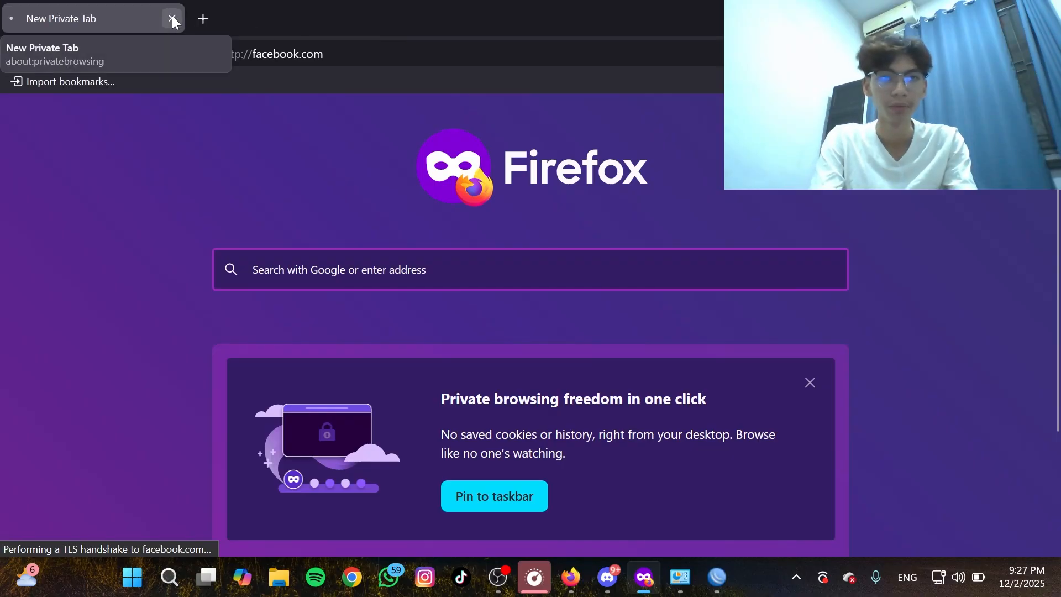
click(198, 19)
click(171, 19)
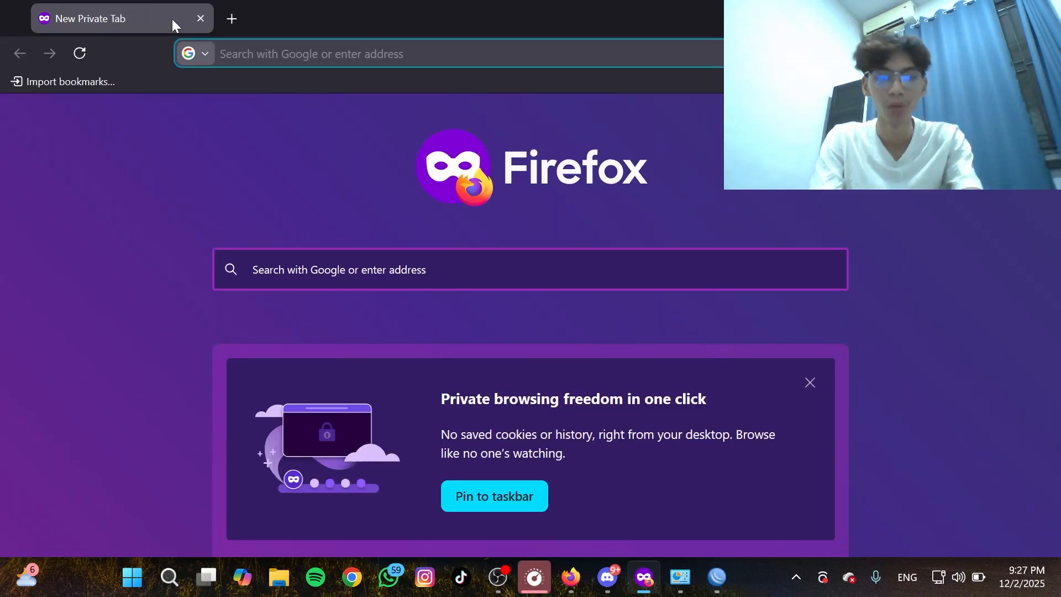
Search 'speedtest', open Speedtest by Ookla, dismiss the ad and start a speed test
text(speedtest)
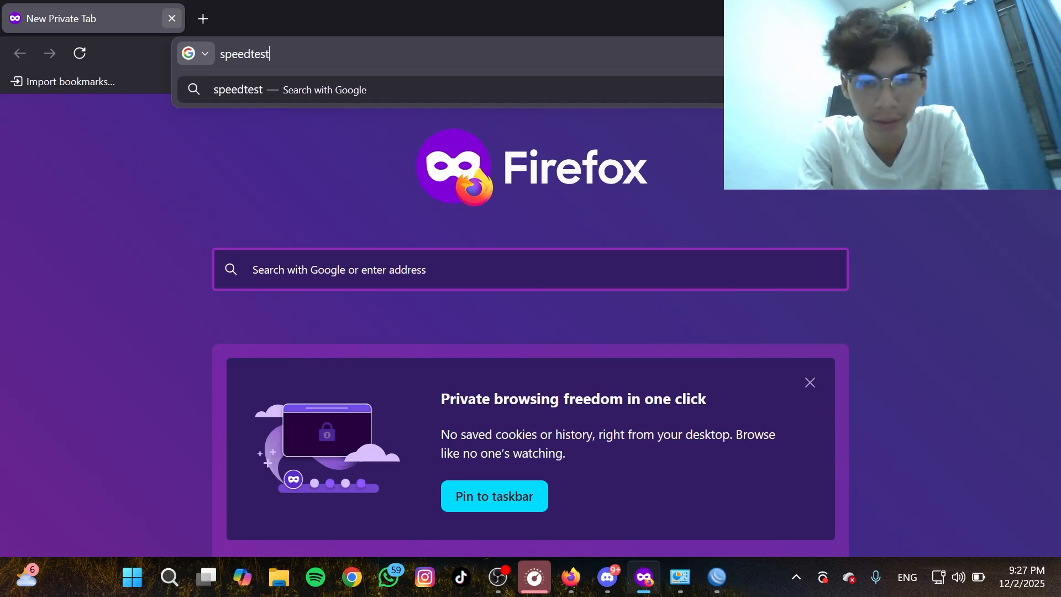
key(Return)
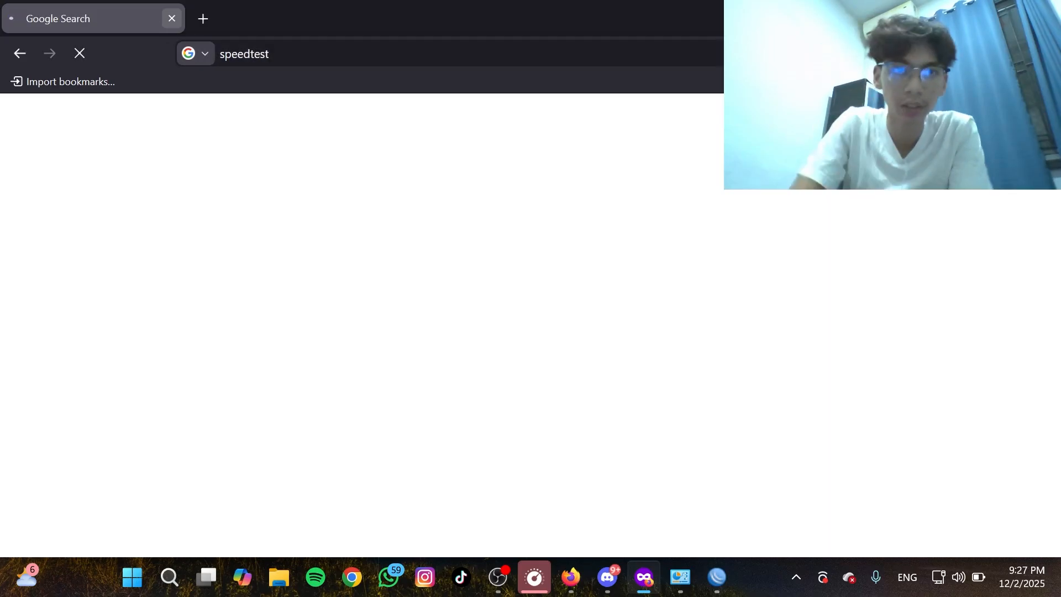
scroll(208, 406, down, 2)
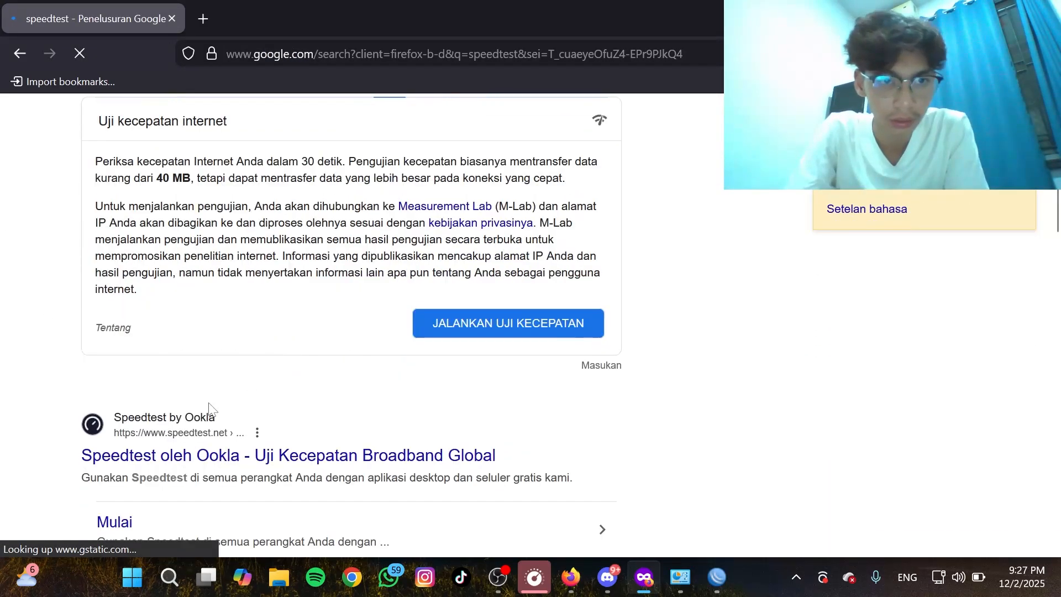
click(258, 354)
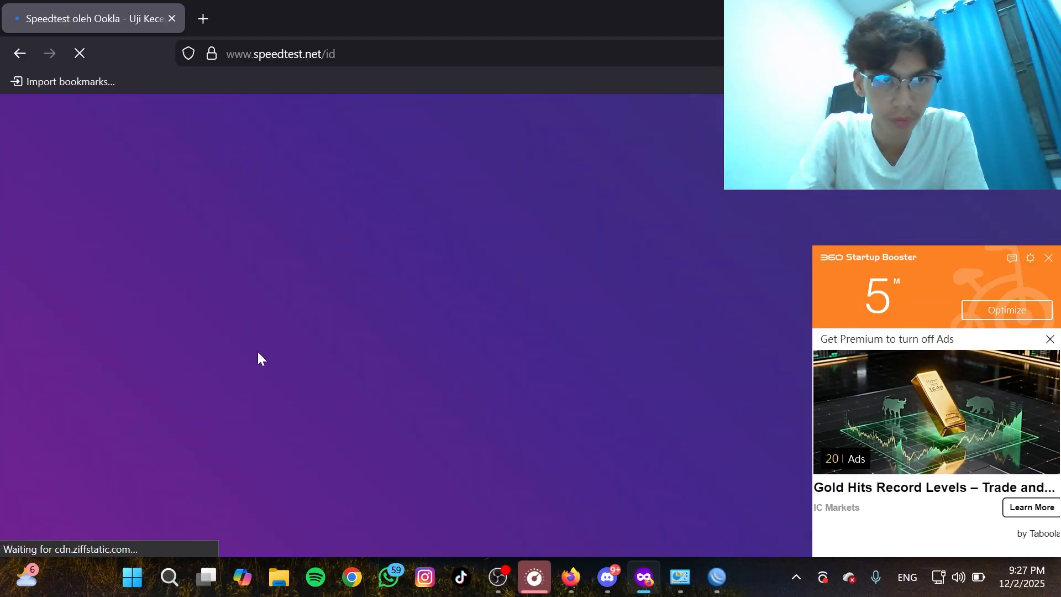
click(1049, 255)
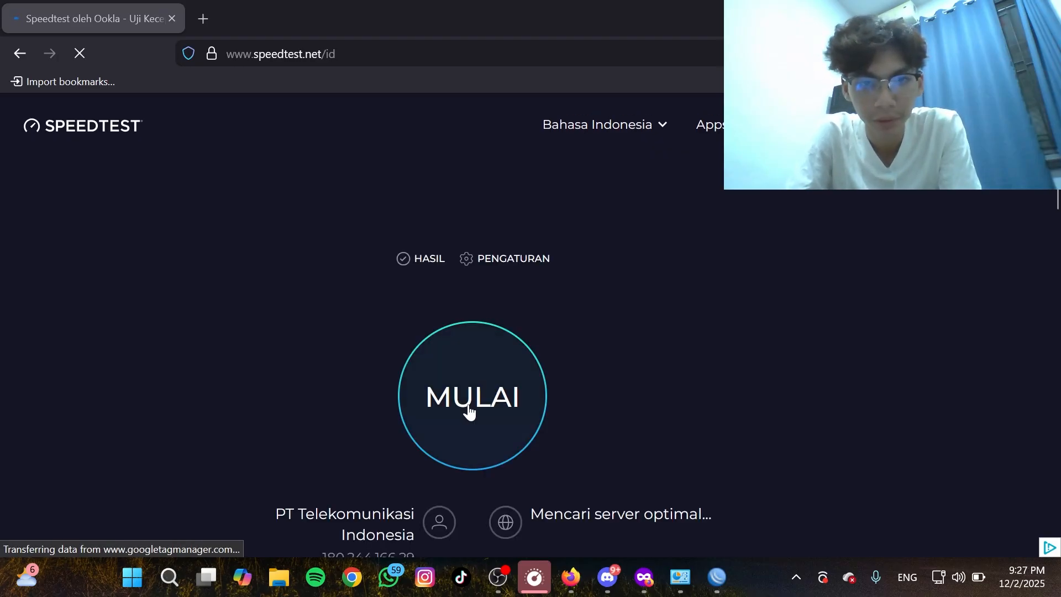
click(467, 410)
key(alt+Tab)
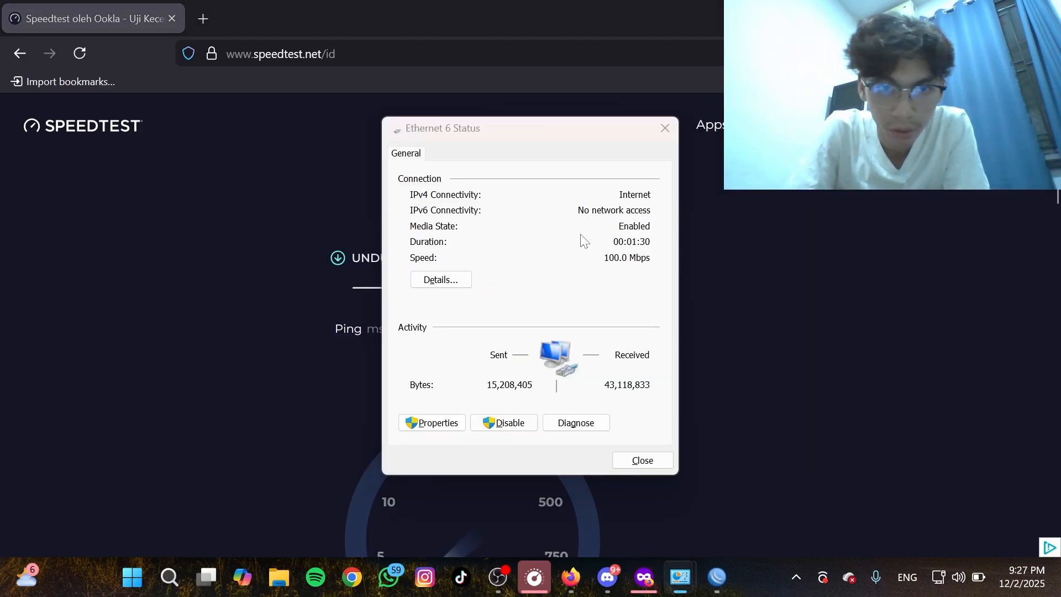
key(alt+Tab)
key(alt+Tab)
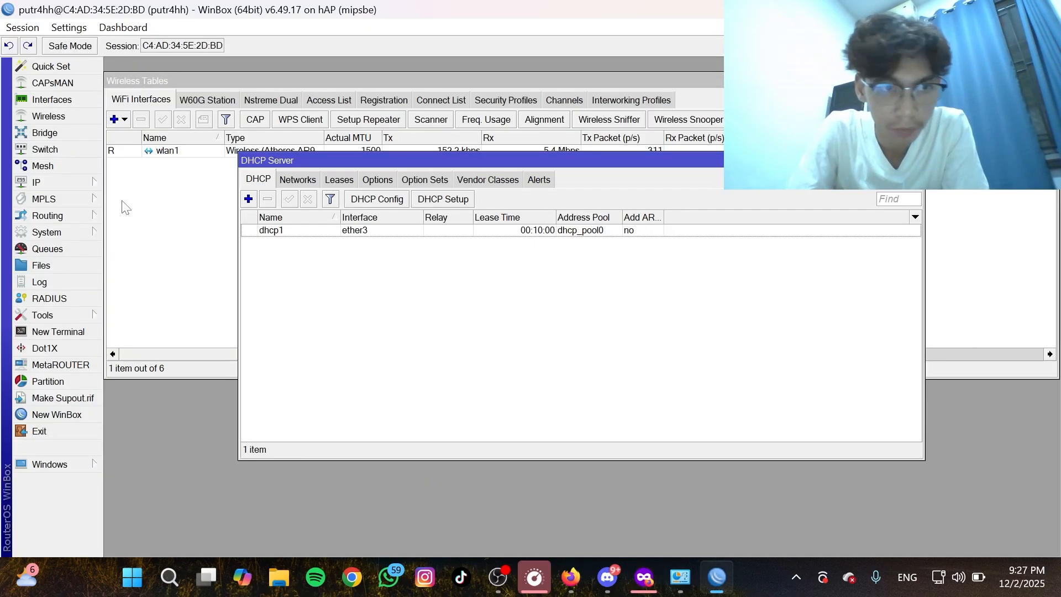
Check the DHCP CLIENT simple queue running near its 5M download cap
click(48, 249)
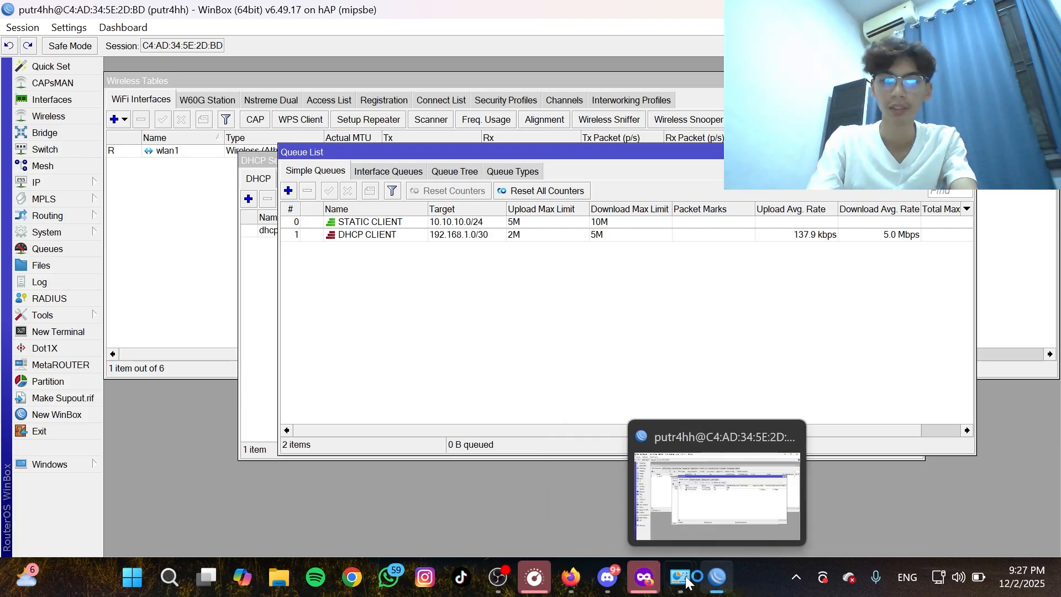
click(568, 580)
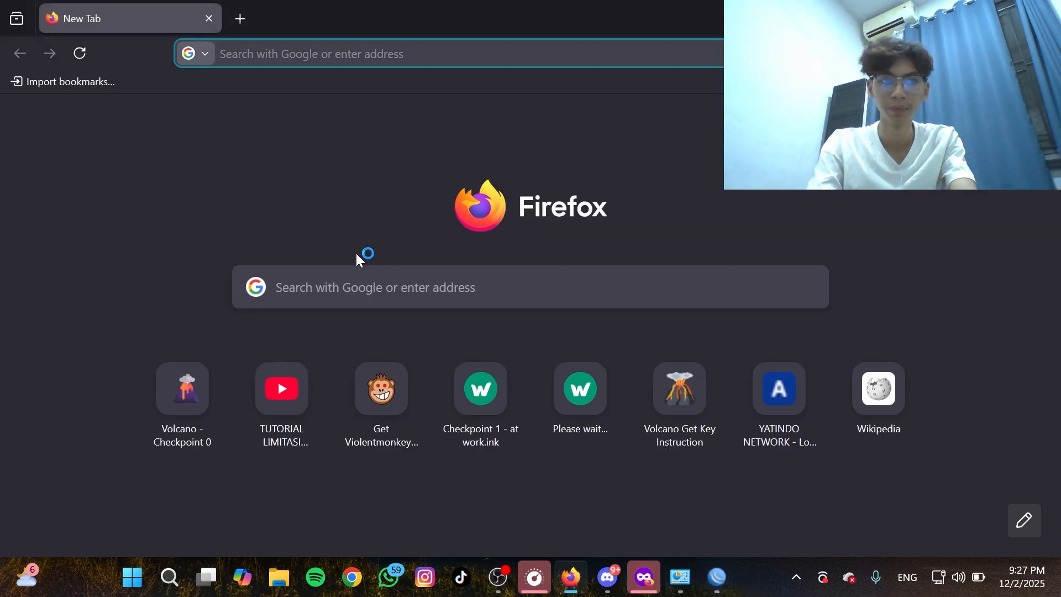
Block Speedtest's location request, let the download settle at 4.77 Mbps, and open a new private tab
click(636, 572)
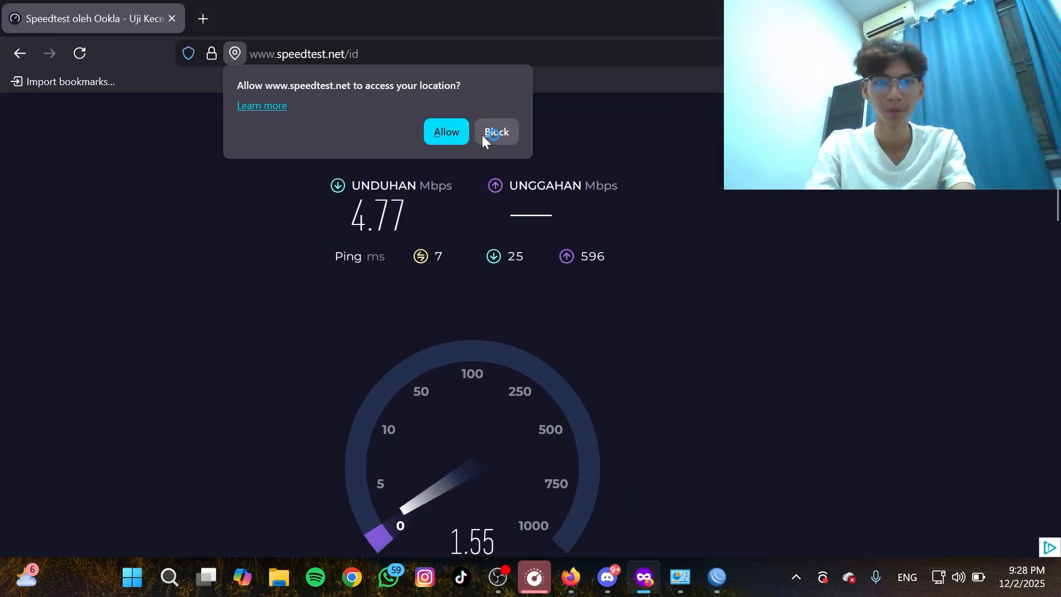
click(486, 132)
scroll(495, 308, down, 1)
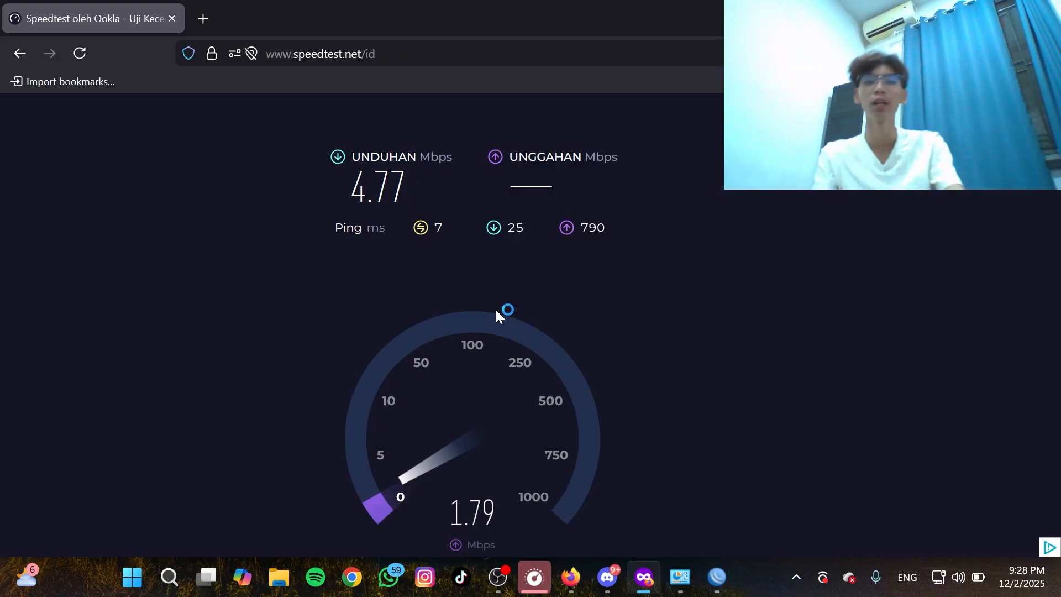
scroll(496, 313, down, 1)
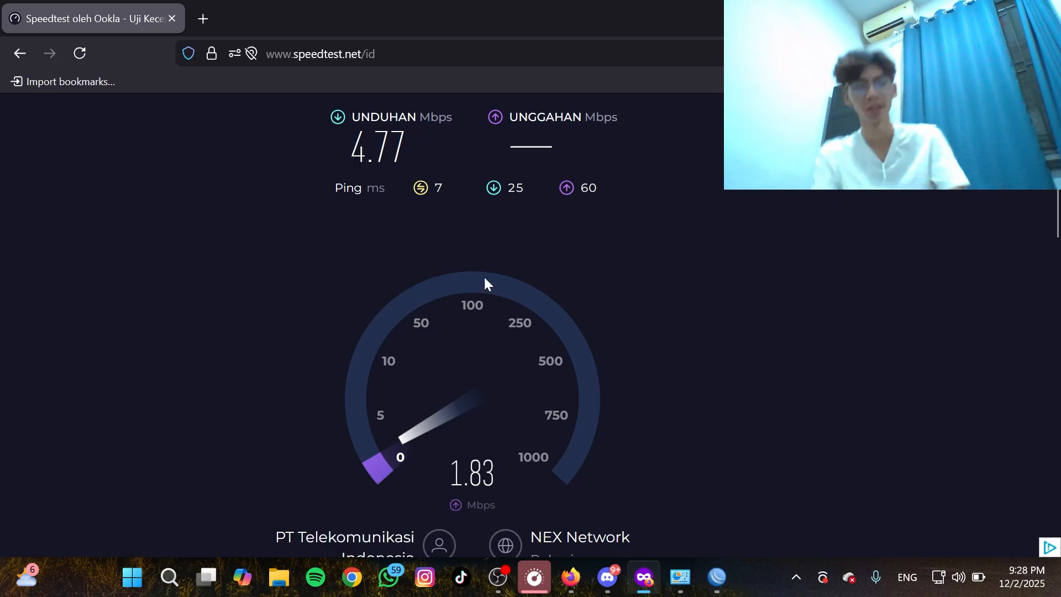
click(187, 25)
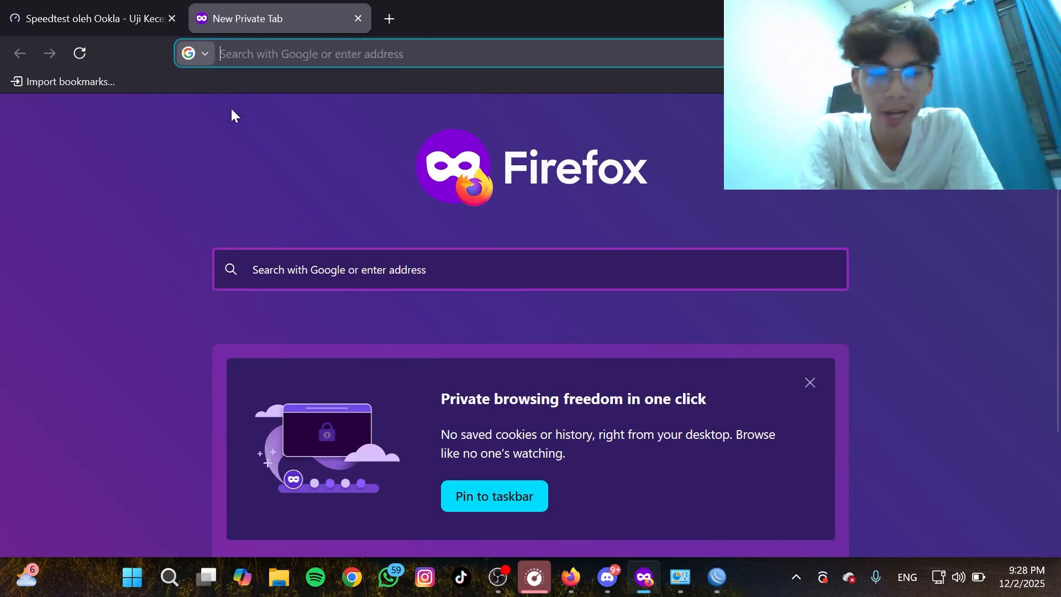
Load detik.com while checking DHCP CLIENT's 343.9 kbps download in WinBox's Simple Queues
text(deti)
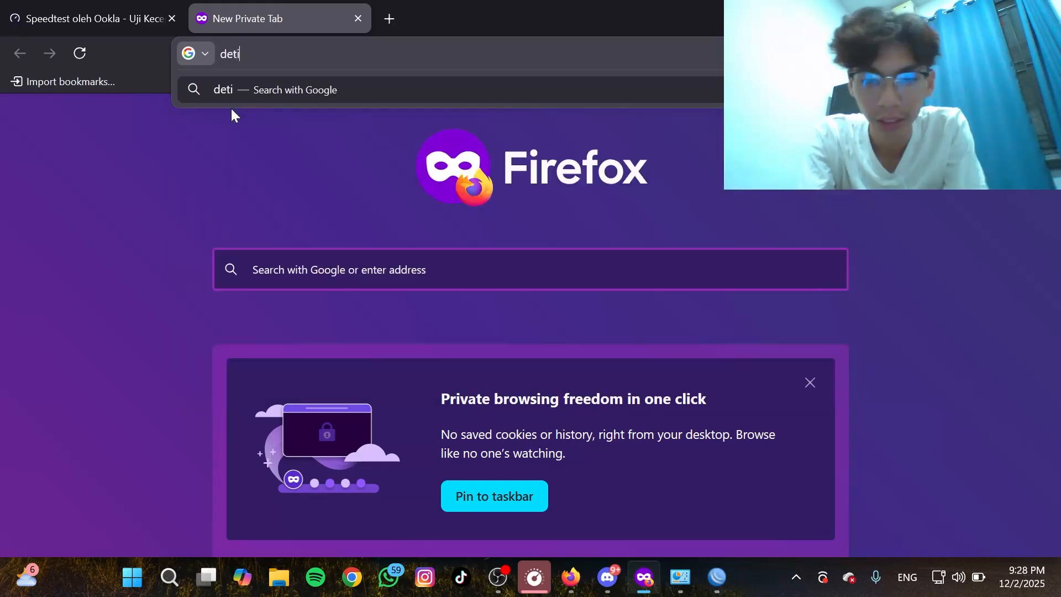
text(k.com)
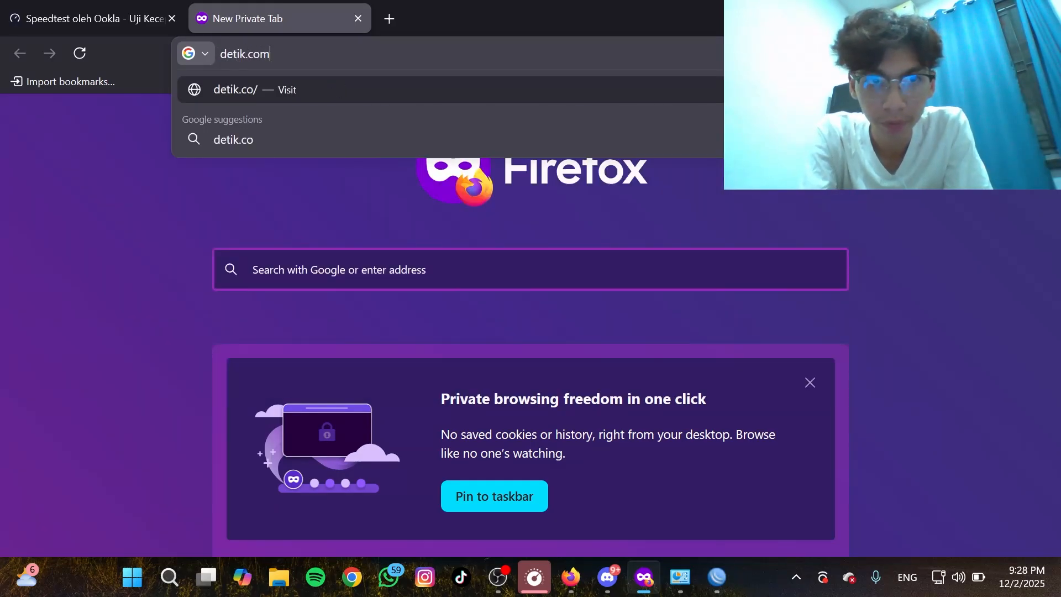
key(Return)
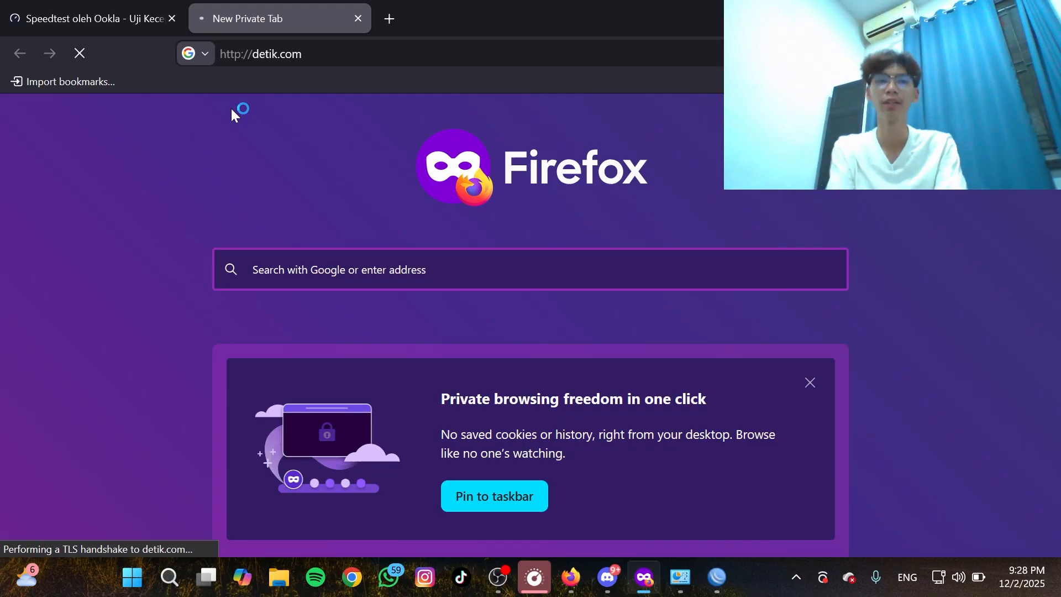
click(136, 12)
click(261, 11)
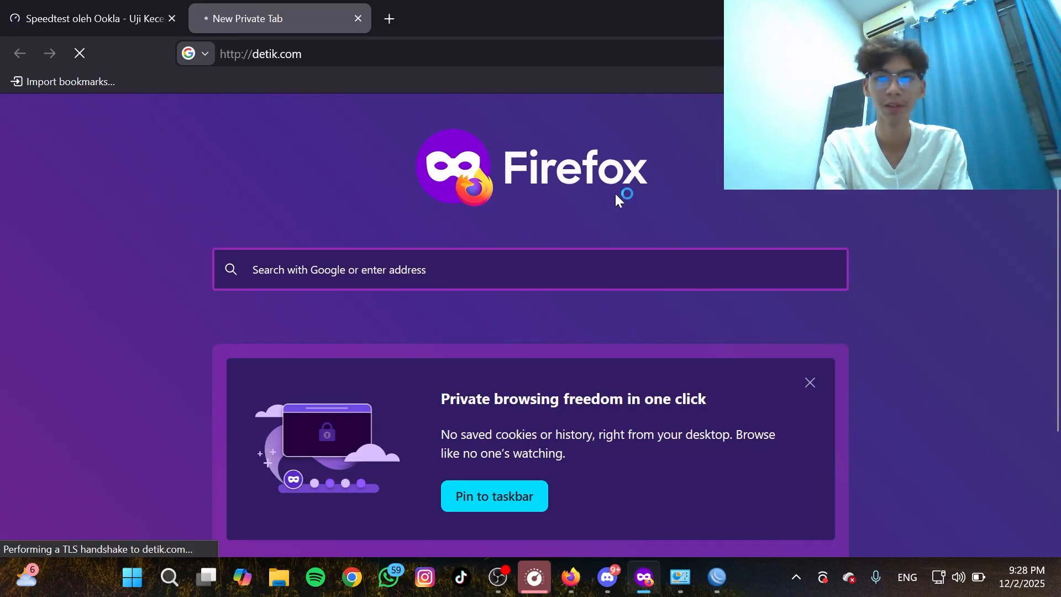
click(716, 575)
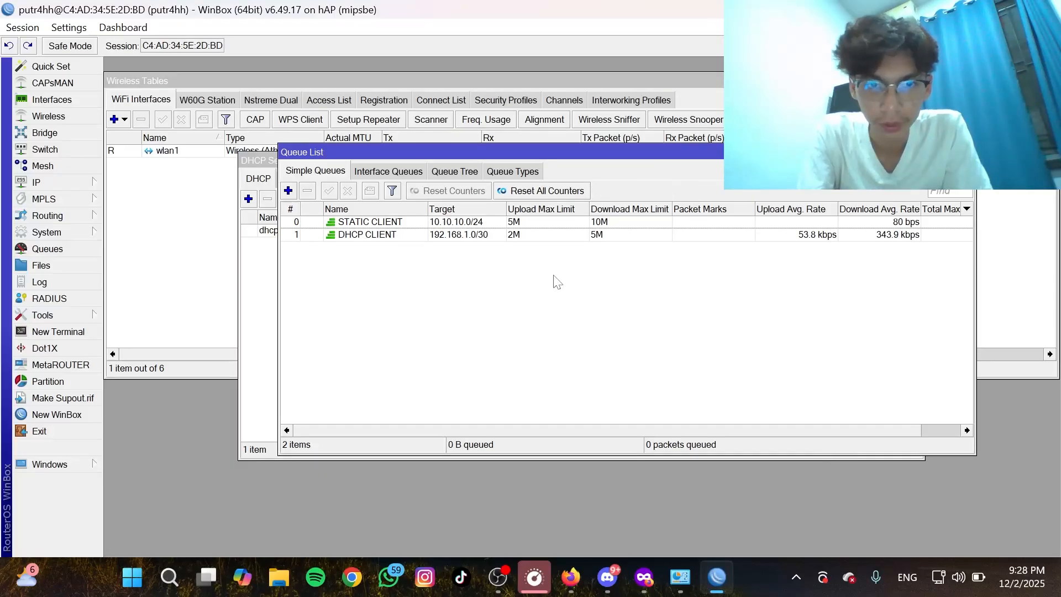